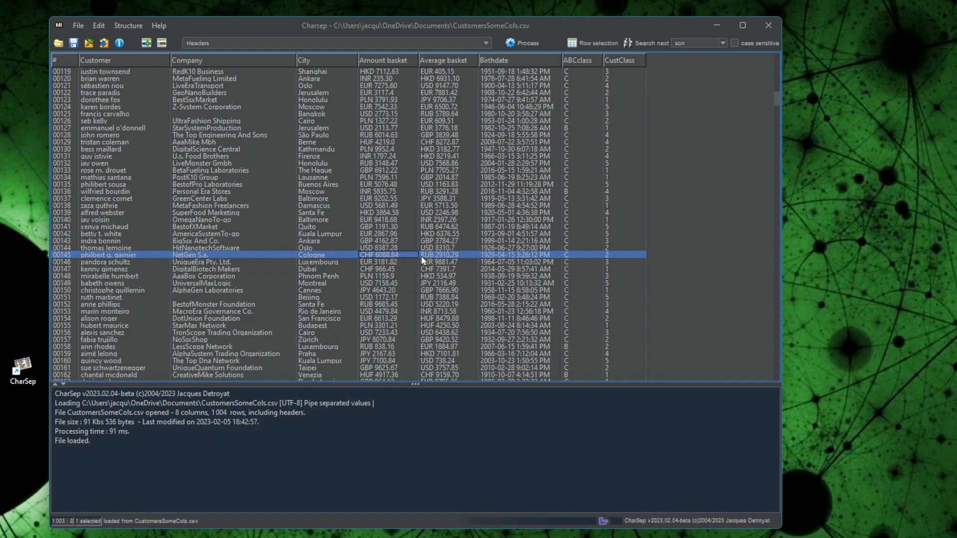
Step: Select row 792 and, from another part of the table, jump back to it with Show selected row
drag(776, 100, 822, 72)
click(503, 297)
right_click(357, 157)
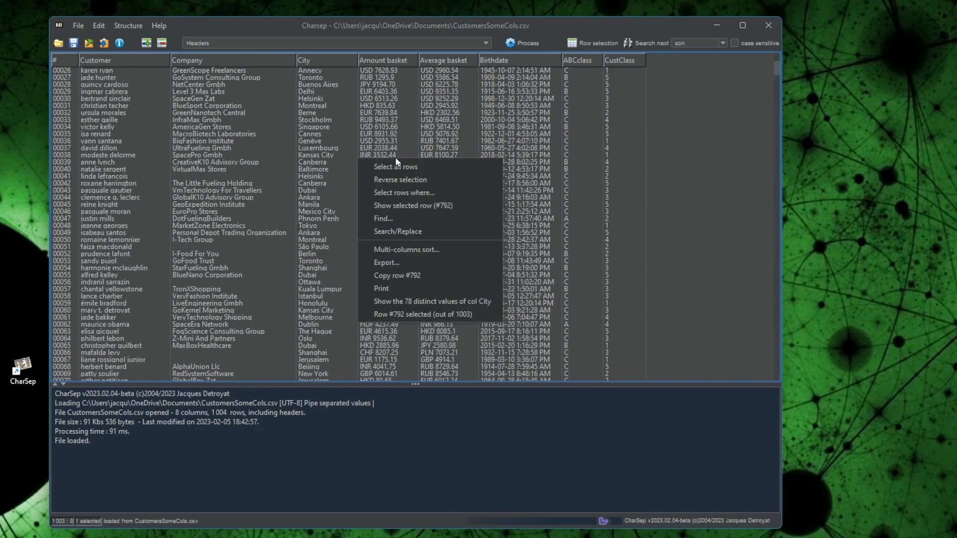
click(399, 207)
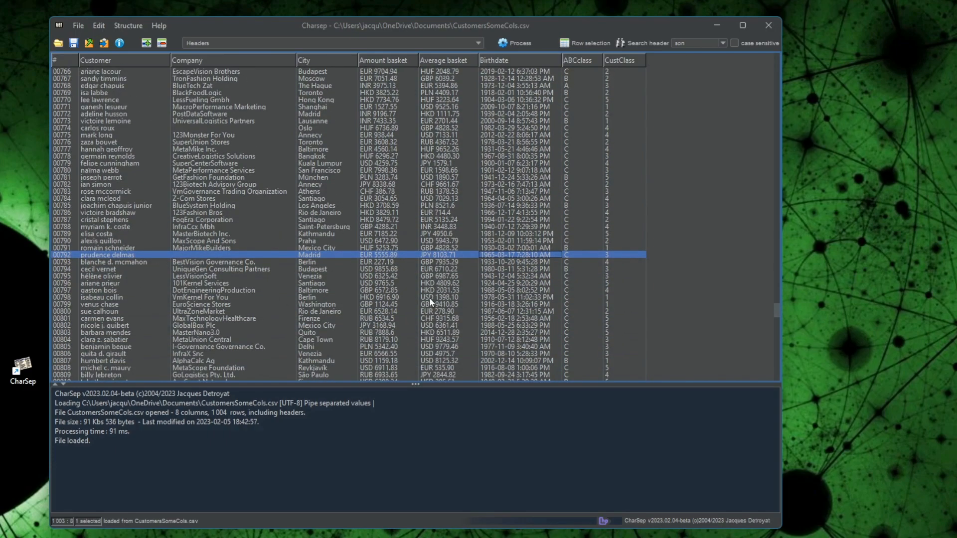
Step: Extend the row selection with the separate blocks 798–804, 772–782, 366–377 and 279–286, keeping row 792 selected
ctrl+drag(430, 298, 439, 341)
ctrl+drag(424, 114, 510, 207)
drag(776, 307, 763, 178)
ctrl+drag(471, 177, 471, 255)
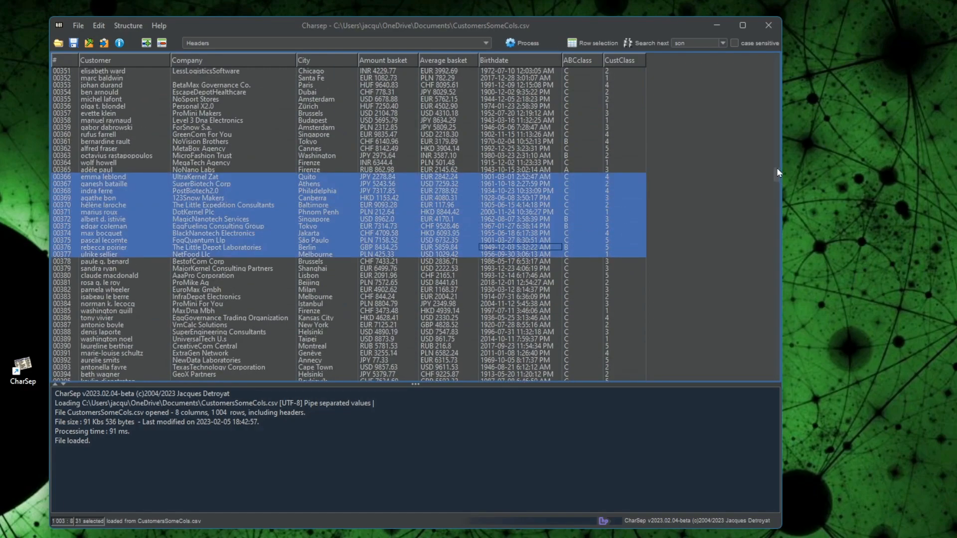
drag(777, 175, 779, 149)
ctrl+drag(474, 182, 476, 236)
Step: Jump from the beginning of the table to the first selected row, 279
drag(776, 142, 749, 63)
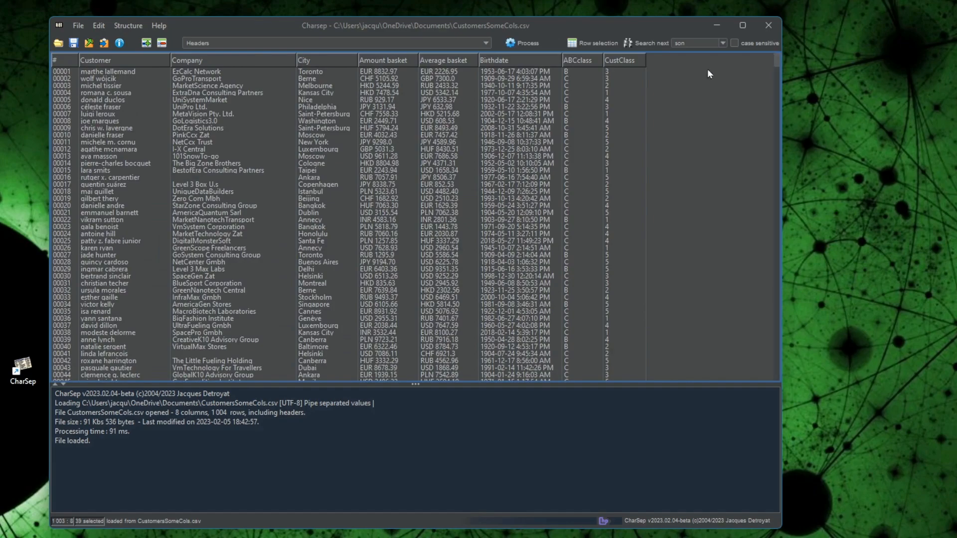
right_click(412, 143)
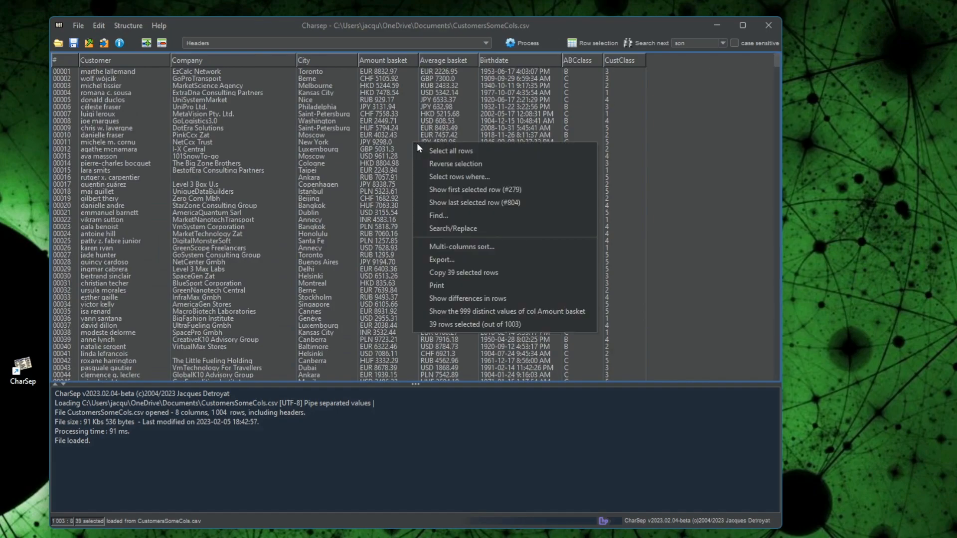
click(456, 186)
scroll(455, 186, down, 5)
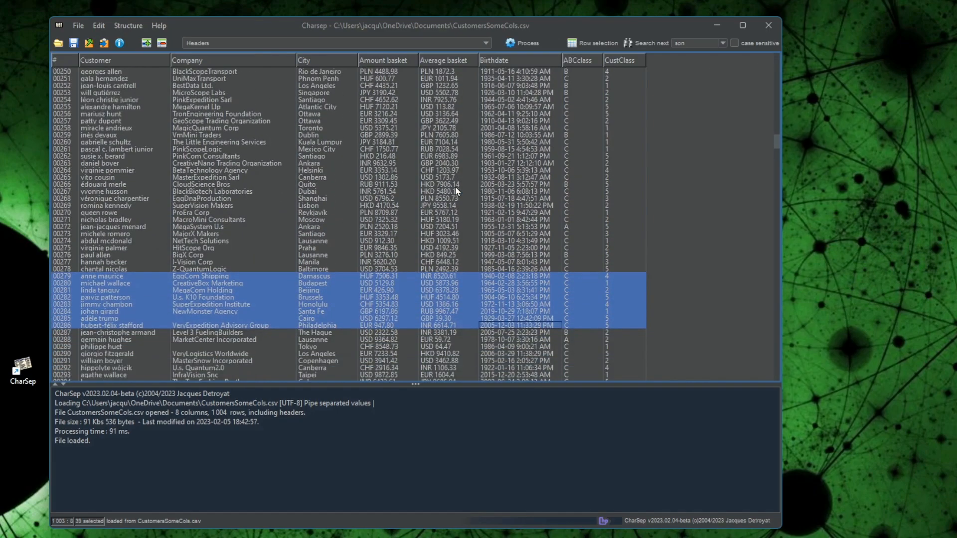
Step: Show the next selected row from rows 285 and 286, moving on to the selected block starting at row 366
right_click(413, 325)
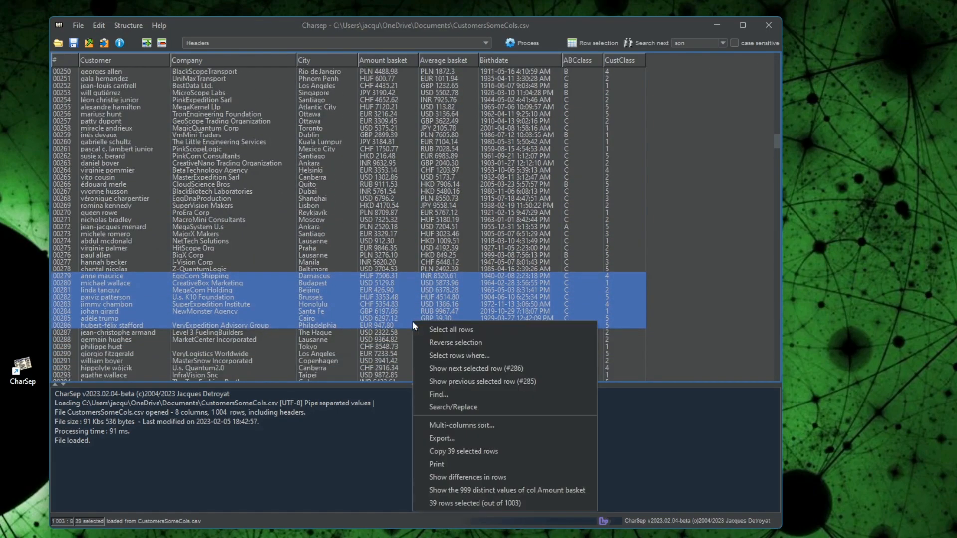
click(462, 369)
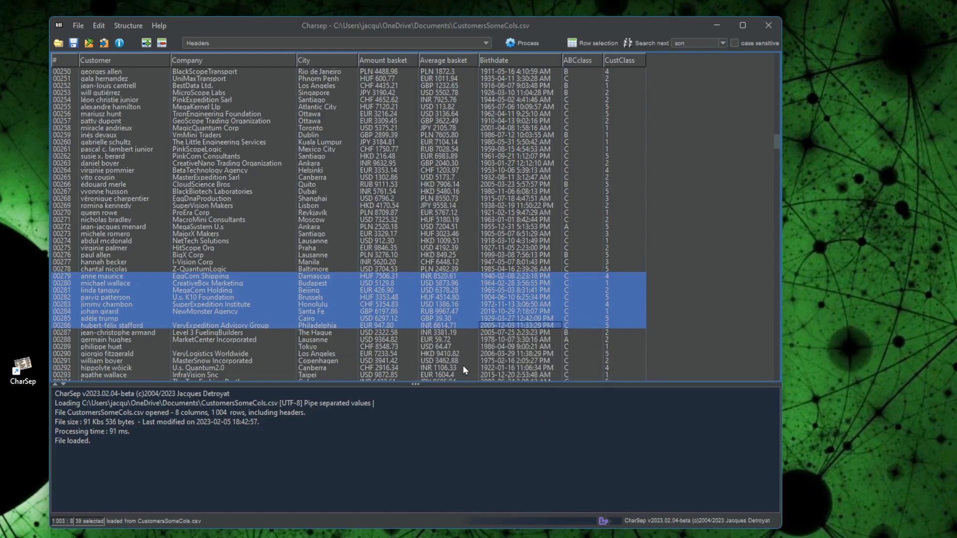
right_click(456, 325)
click(500, 370)
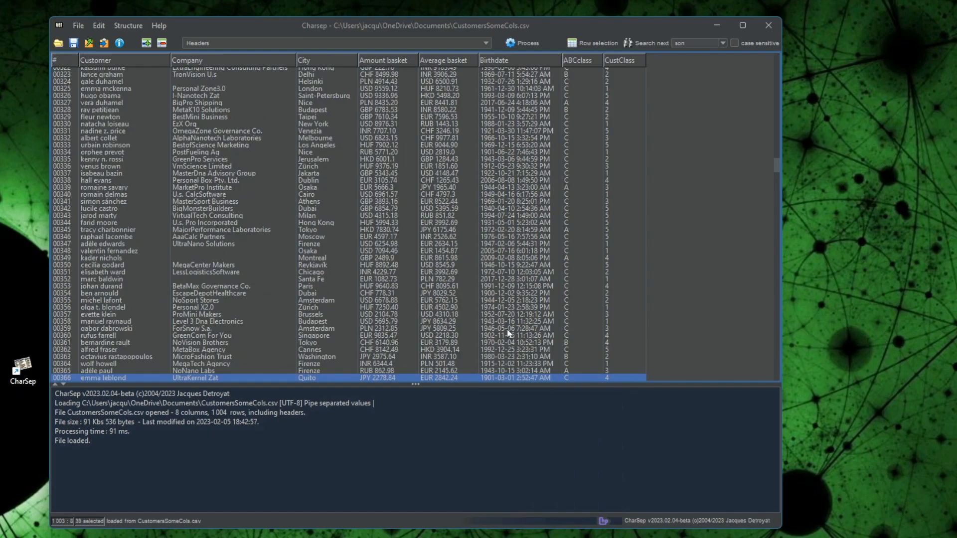
Step: Show the next selected row from row 367 and from row 377, reaching the selected block starting at row 772
scroll(504, 319, down, 7)
right_click(442, 244)
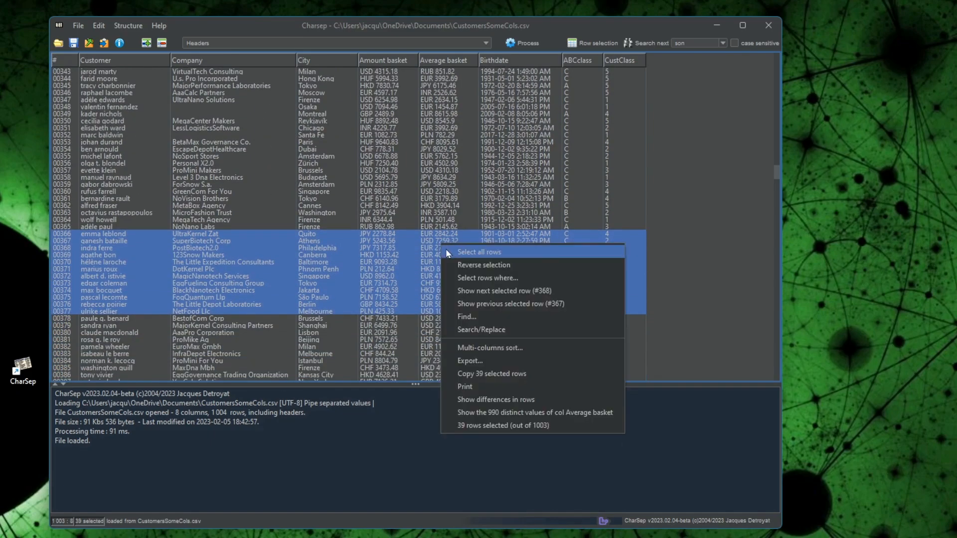
click(475, 293)
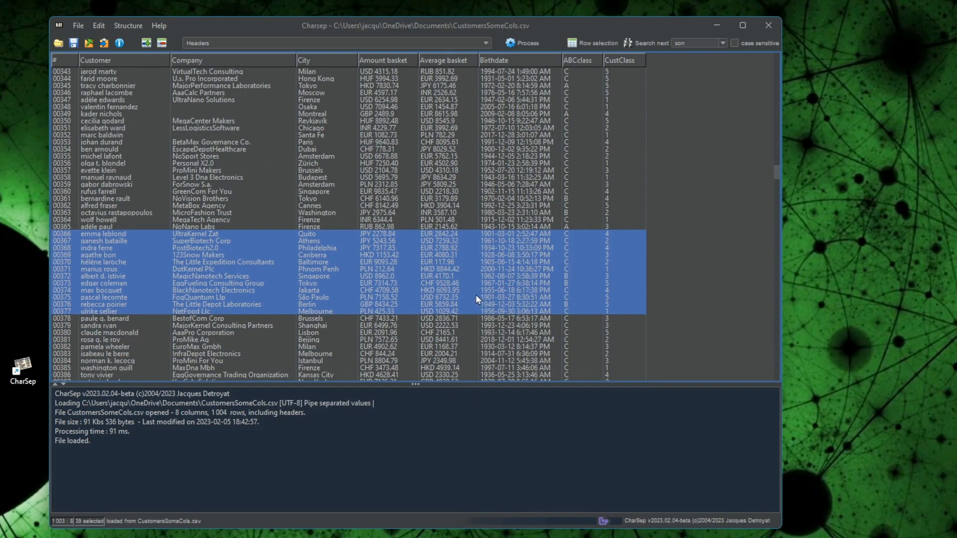
right_click(446, 313)
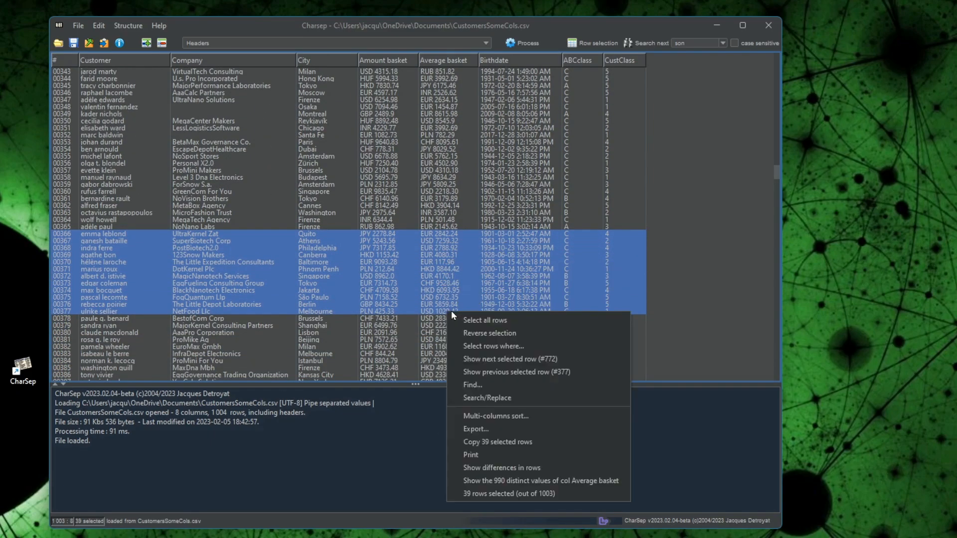
click(507, 363)
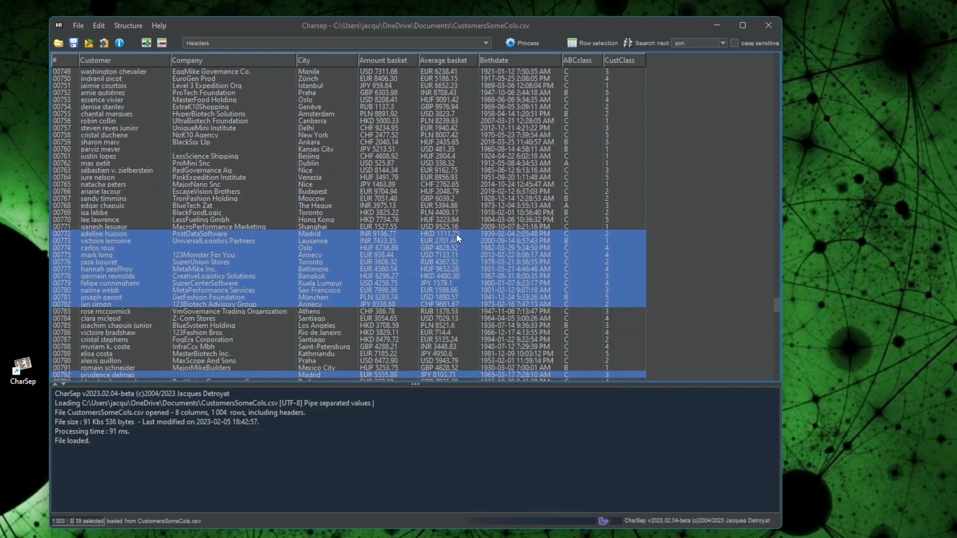
Step: Go back with Show previous selected row from the block starting at row 772 to the block ending at row 377
right_click(458, 238)
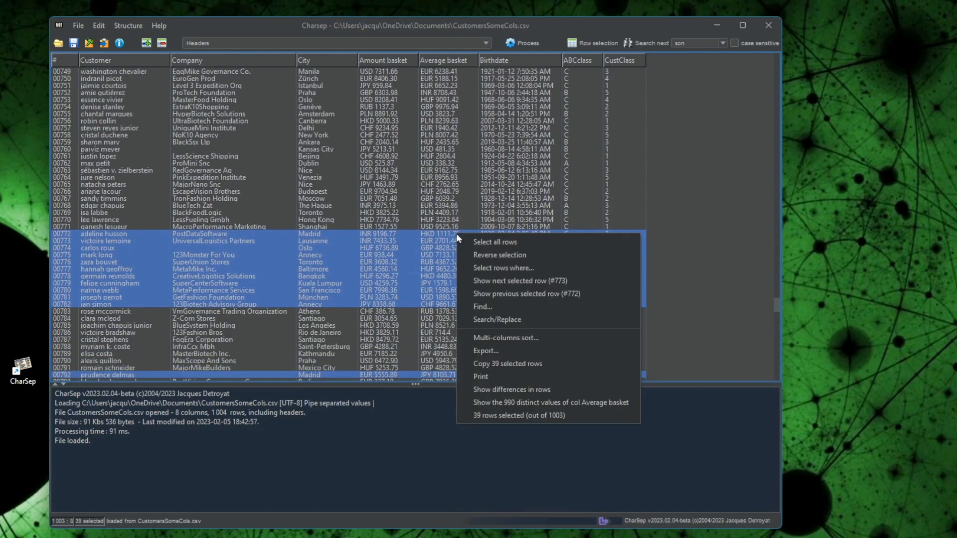
click(511, 292)
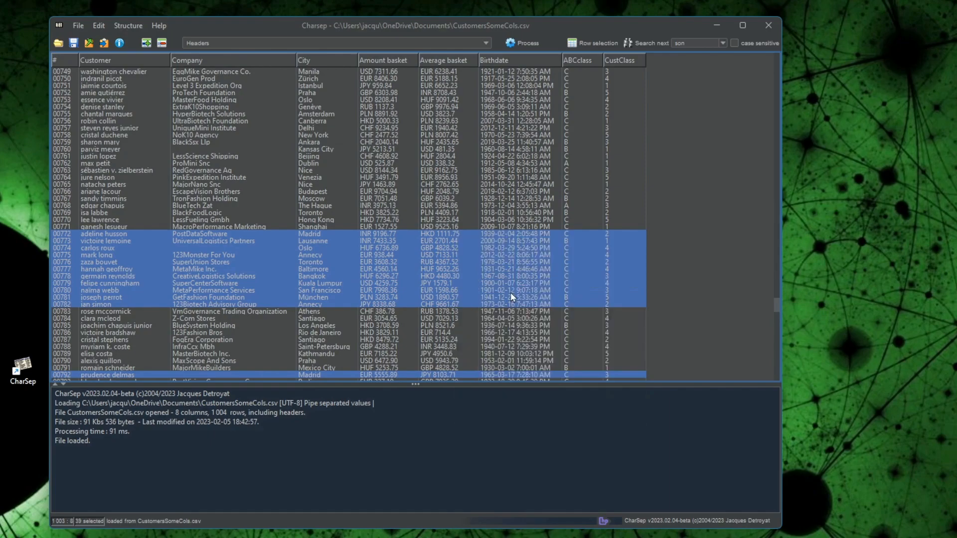
right_click(501, 238)
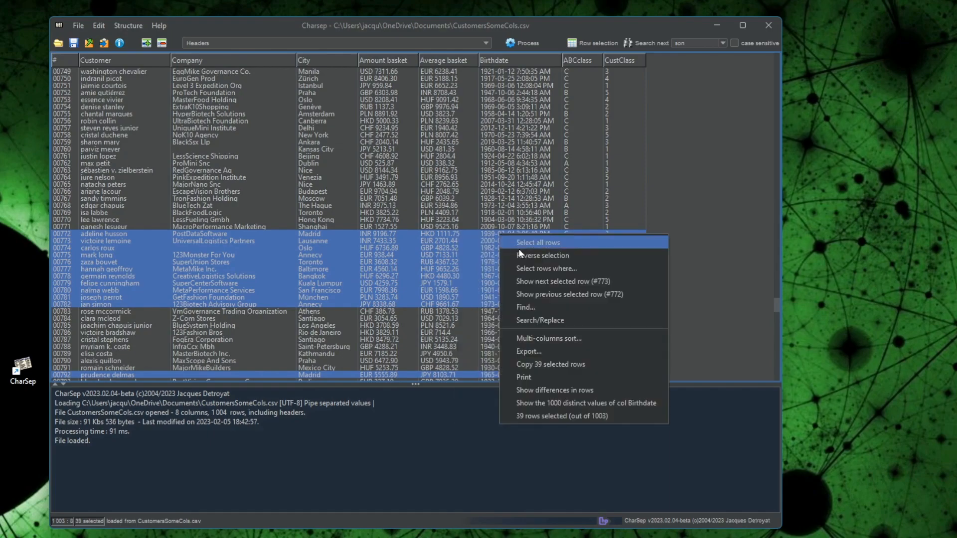
click(547, 296)
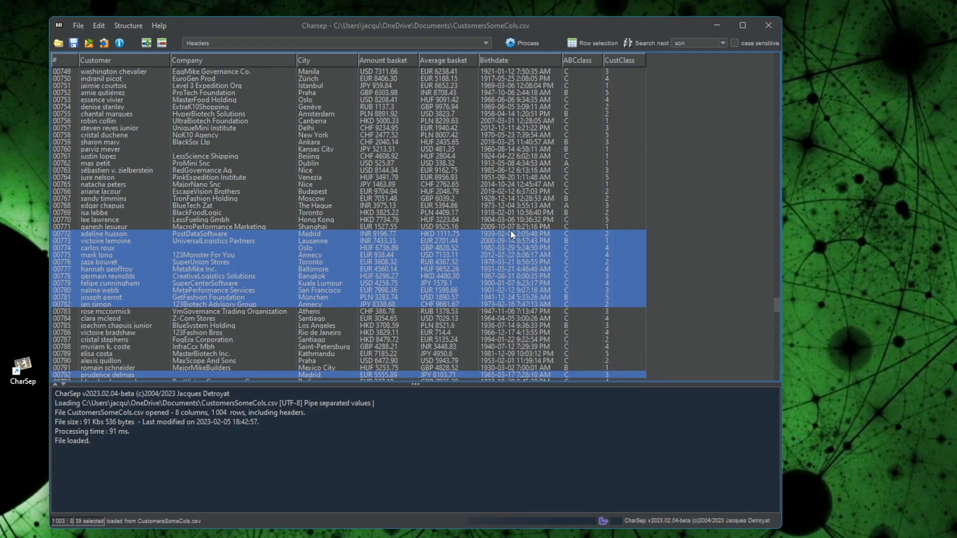
right_click(504, 215)
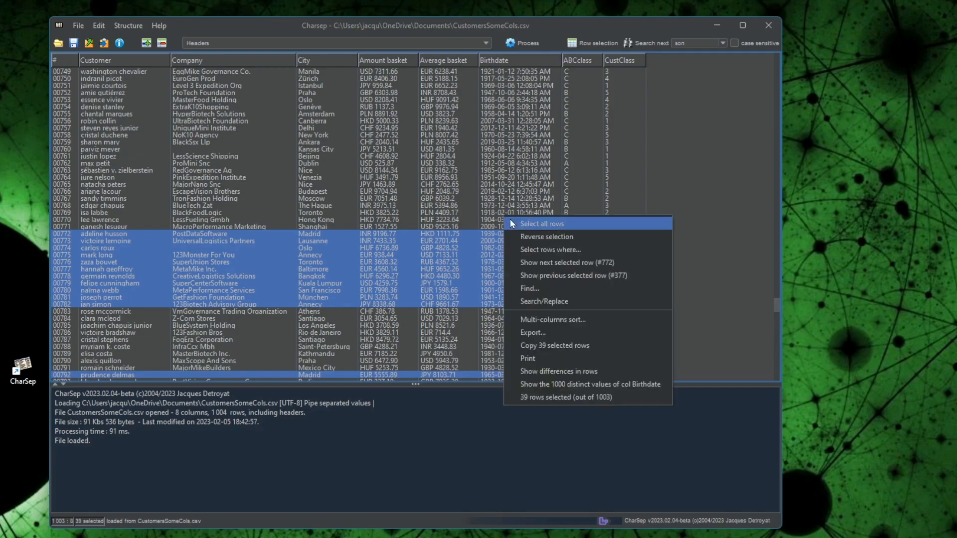
click(577, 276)
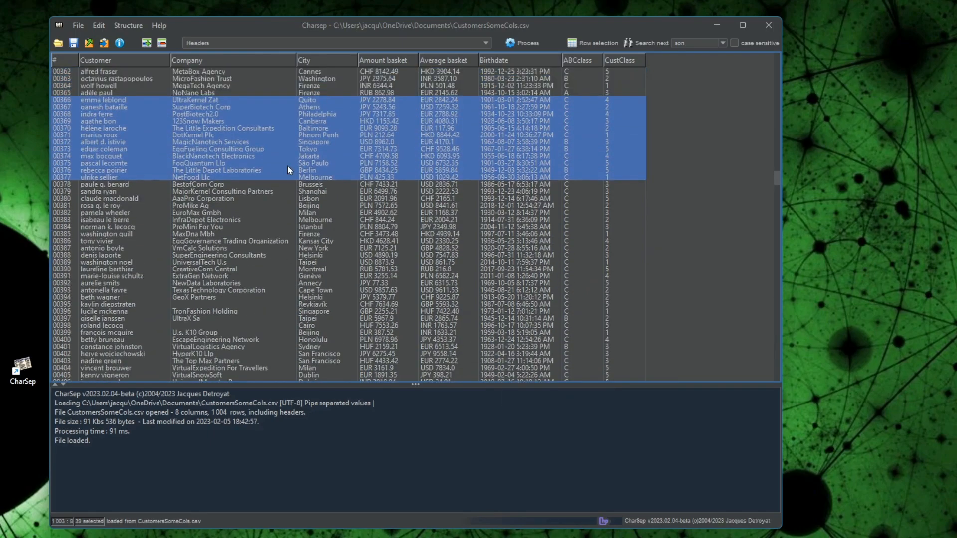
right_click(328, 108)
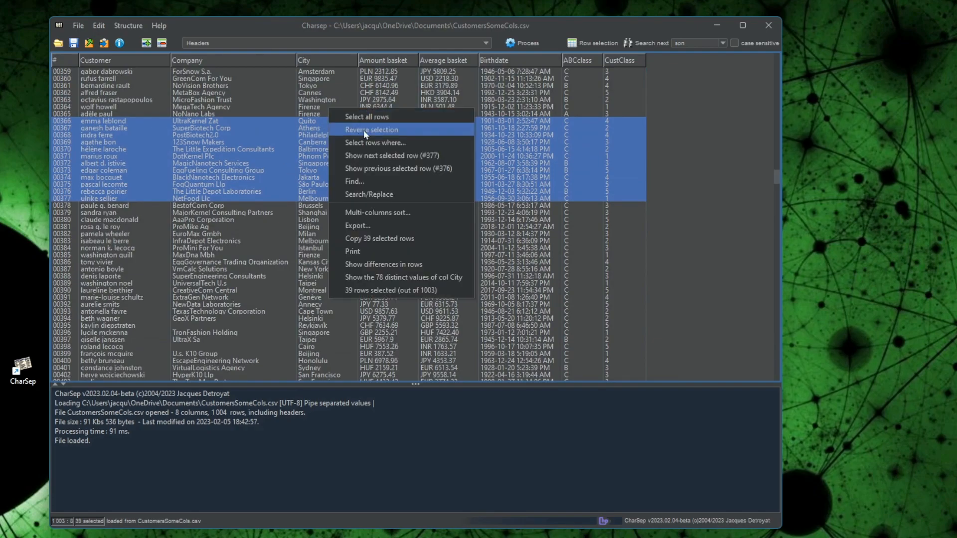
click(395, 172)
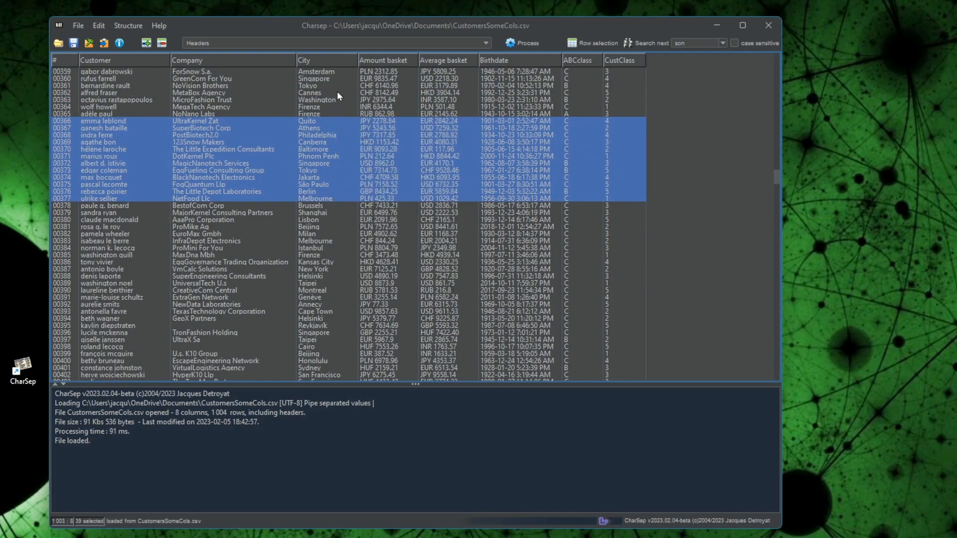
Step: Sort the table by the City column in ascending order
click(333, 232)
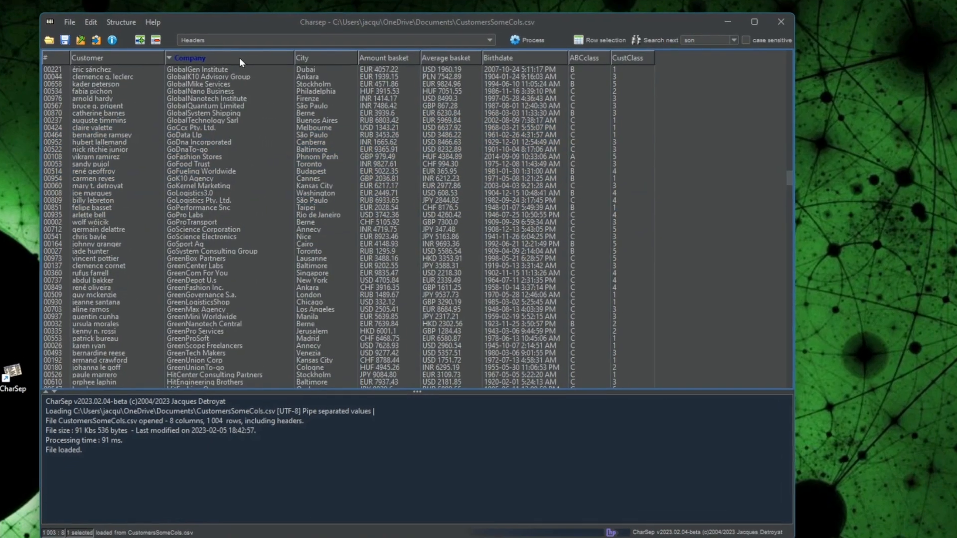
click(305, 60)
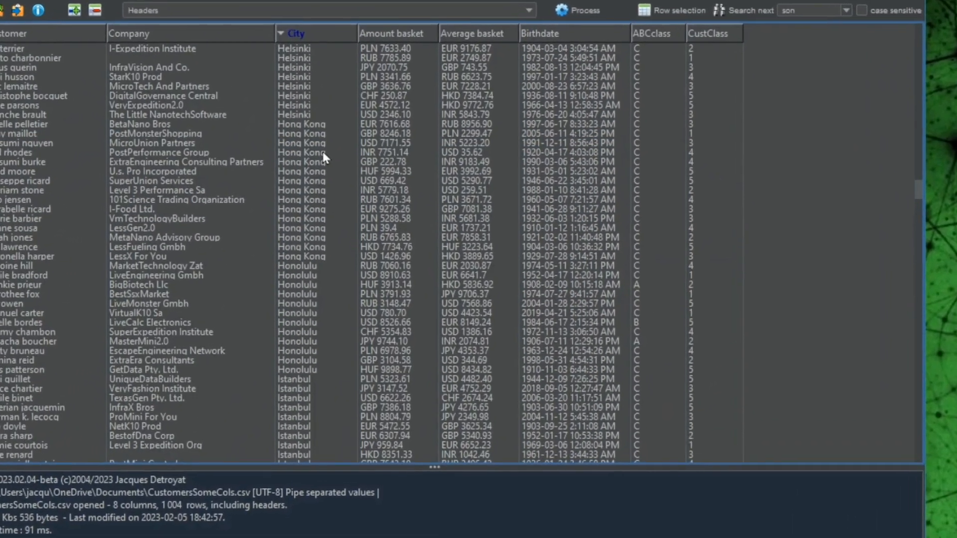
Step: Apply a multi-column sort with City descending, ABCclass ascending and Customer ascending
right_click(324, 154)
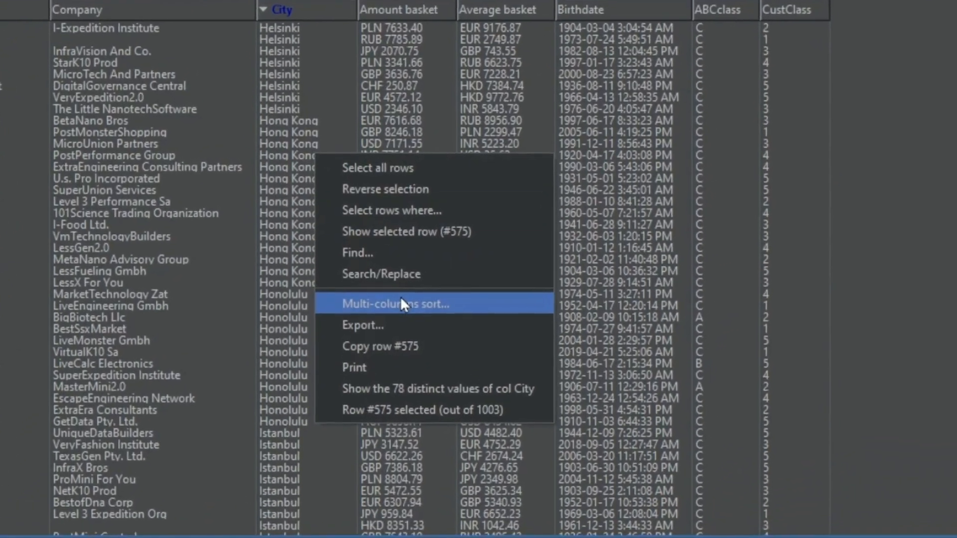
click(391, 256)
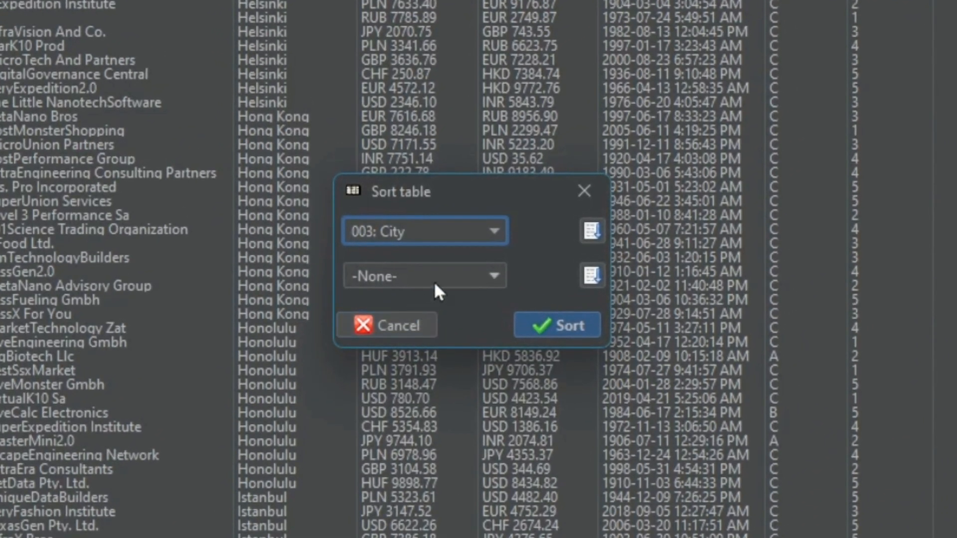
click(590, 232)
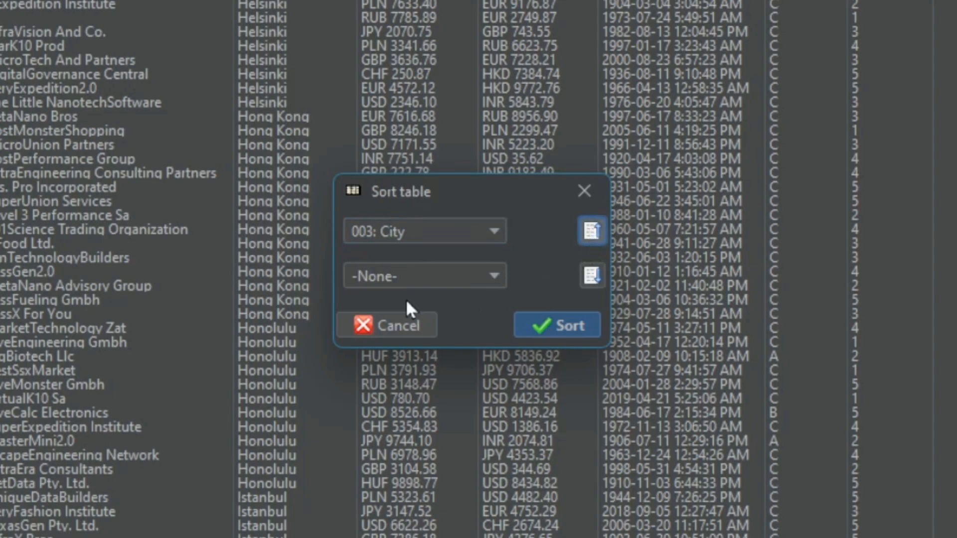
click(413, 277)
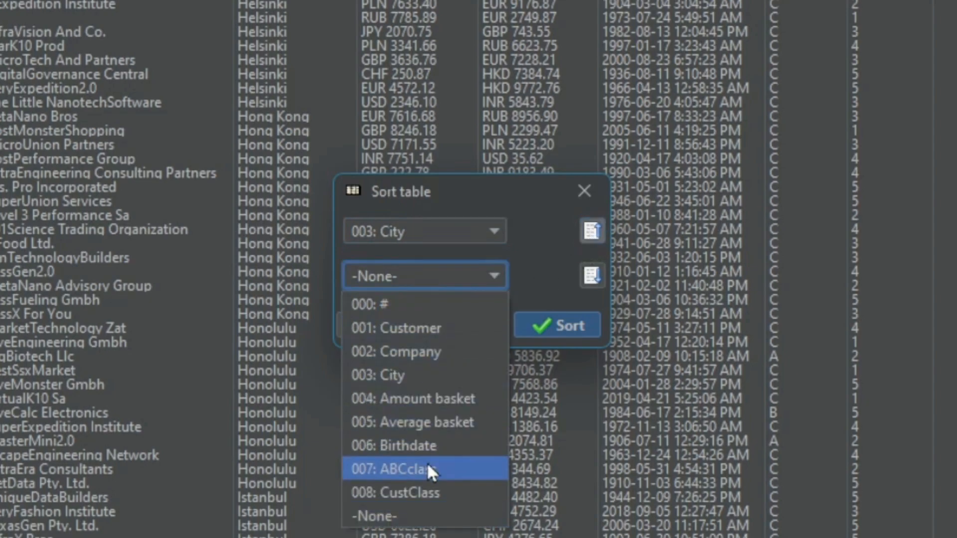
click(427, 463)
click(451, 328)
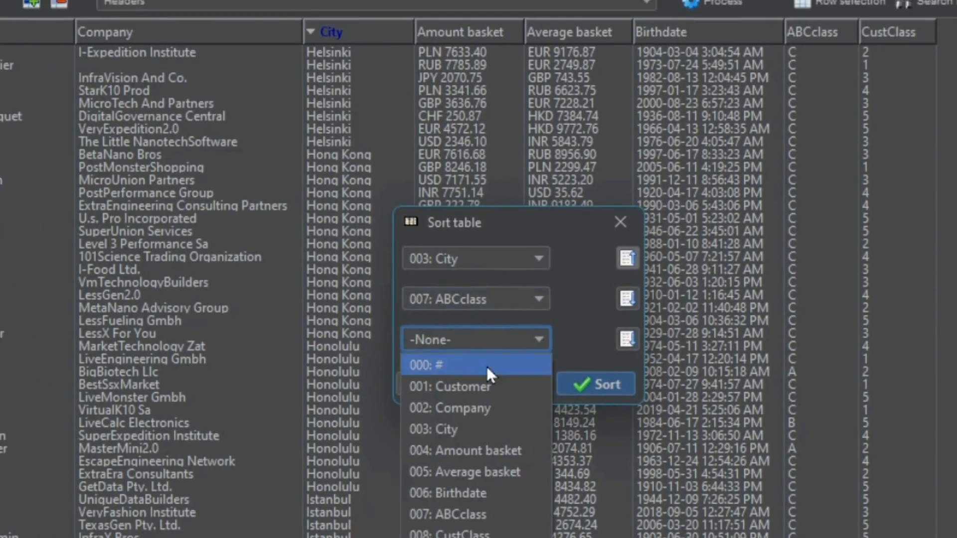
click(456, 386)
click(621, 394)
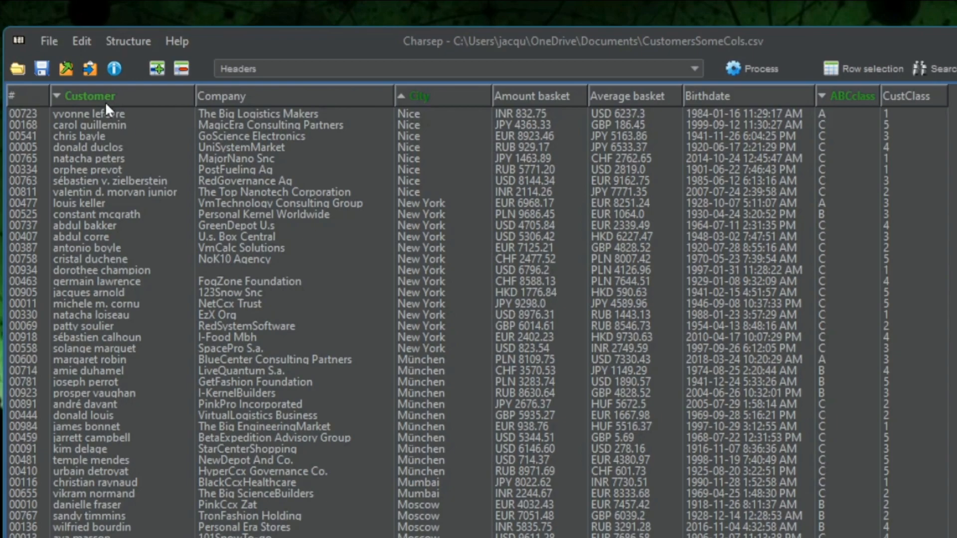
Step: With no row selected, copy all rows of the sorted table and paste them over the text in the log area
scroll(458, 210, up, 2)
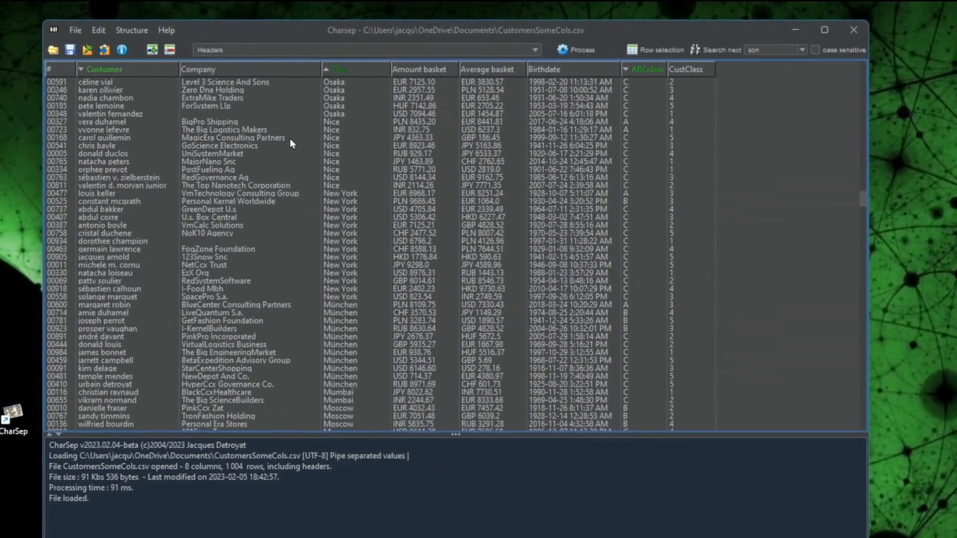
click(313, 161)
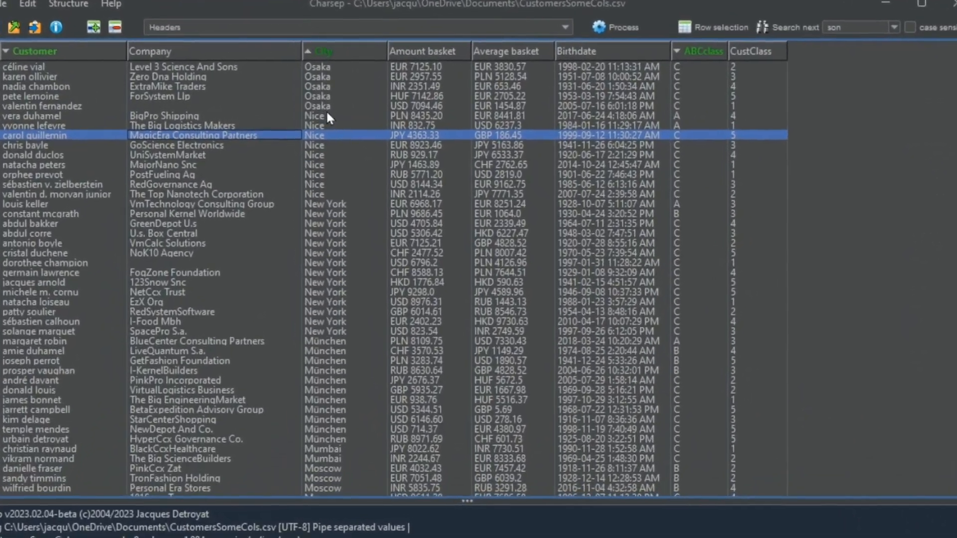
click(321, 112)
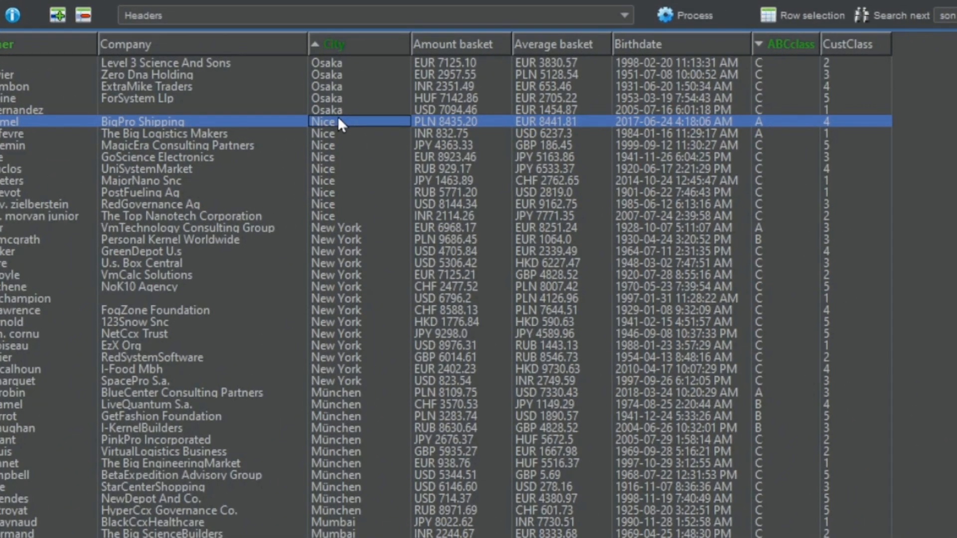
ctrl+click(334, 117)
right_click(348, 187)
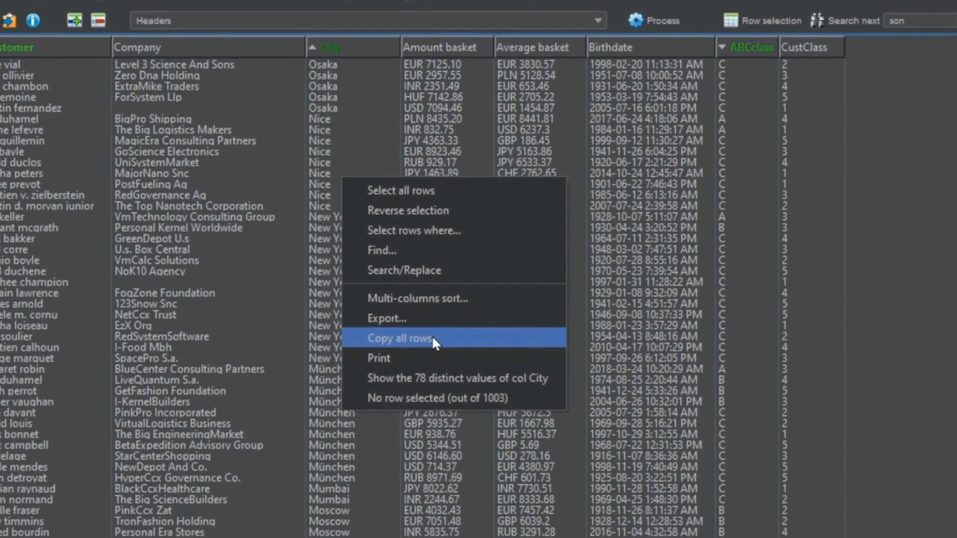
click(442, 359)
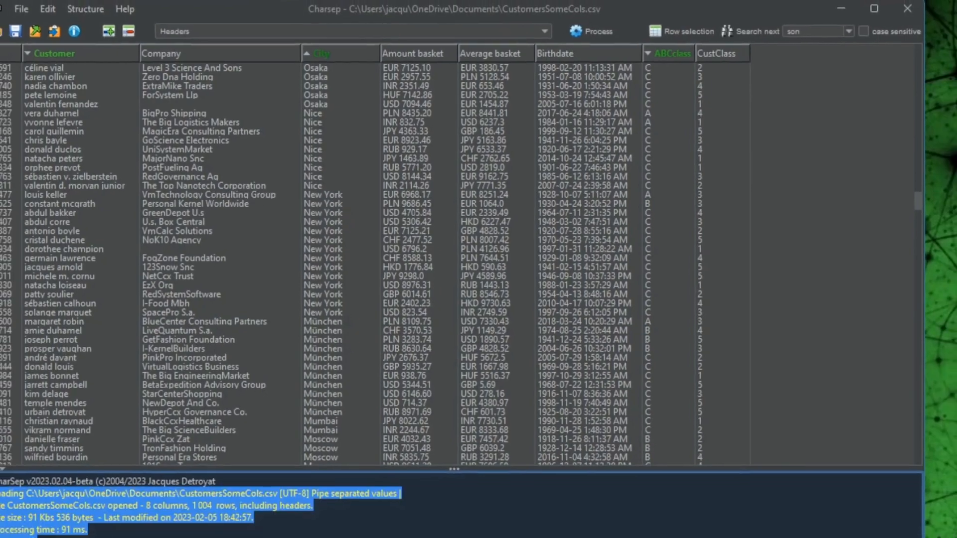
key(ctrl+v)
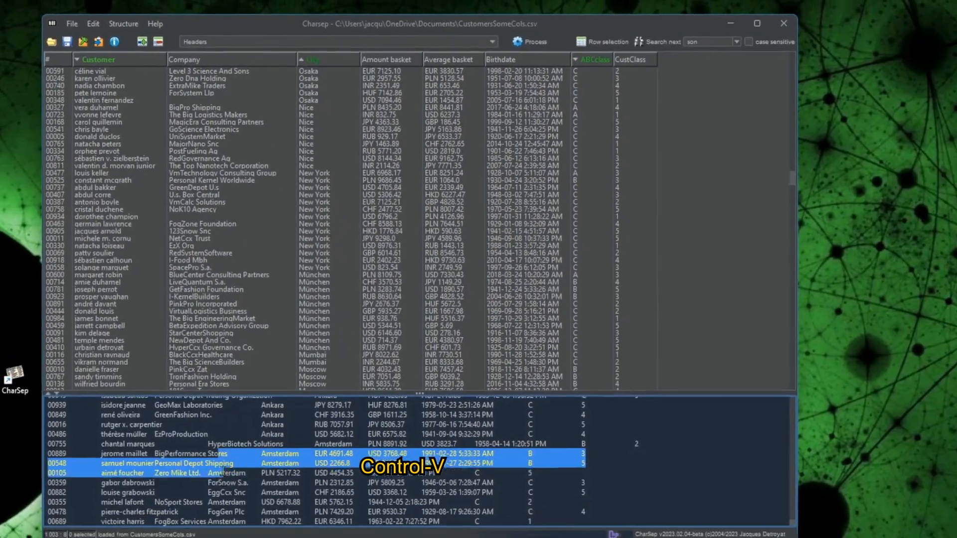
Step: Clear all pasted rows from the log area
drag(223, 472, 270, 499)
key(ctrl+a)
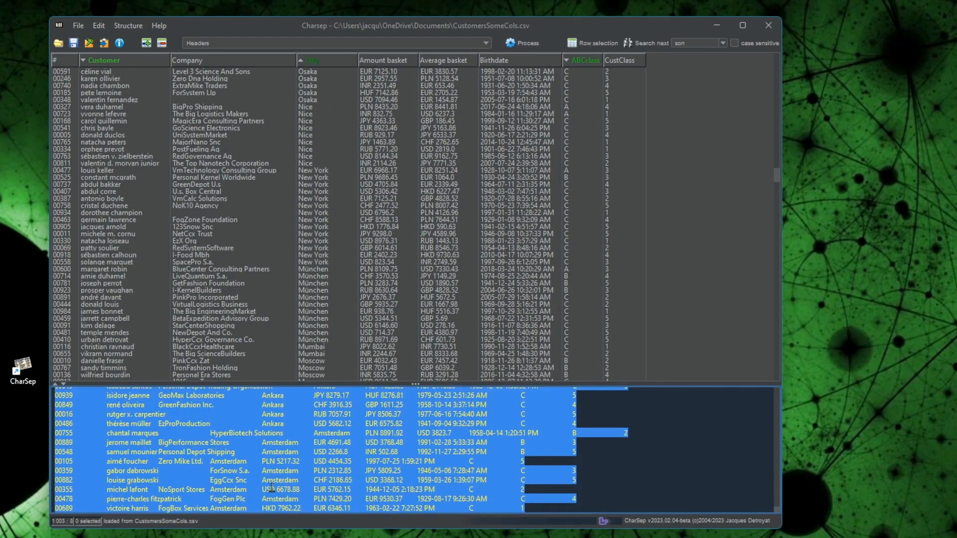
key(Delete)
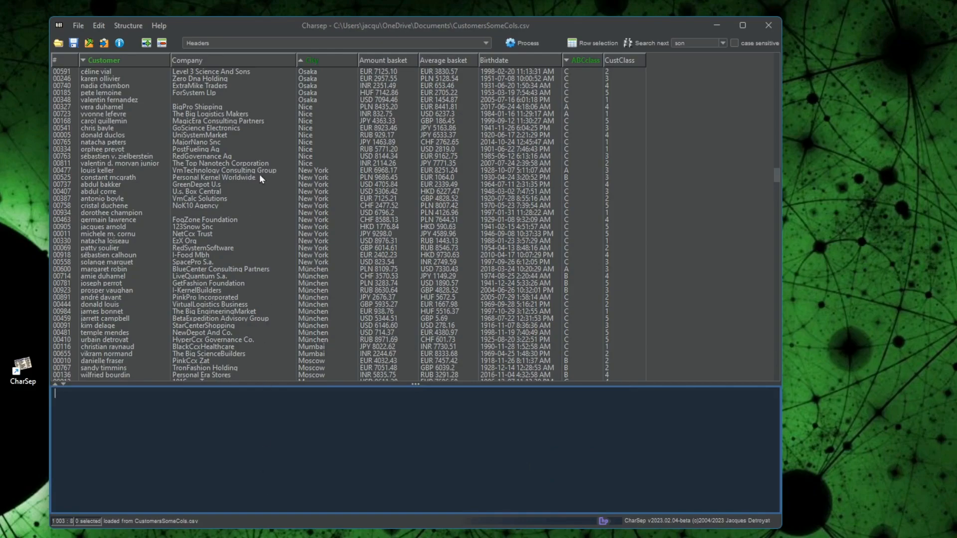
Step: Select all rows for Nice and all rows for München, copy the selected rows and paste them into the log area
drag(263, 105, 265, 165)
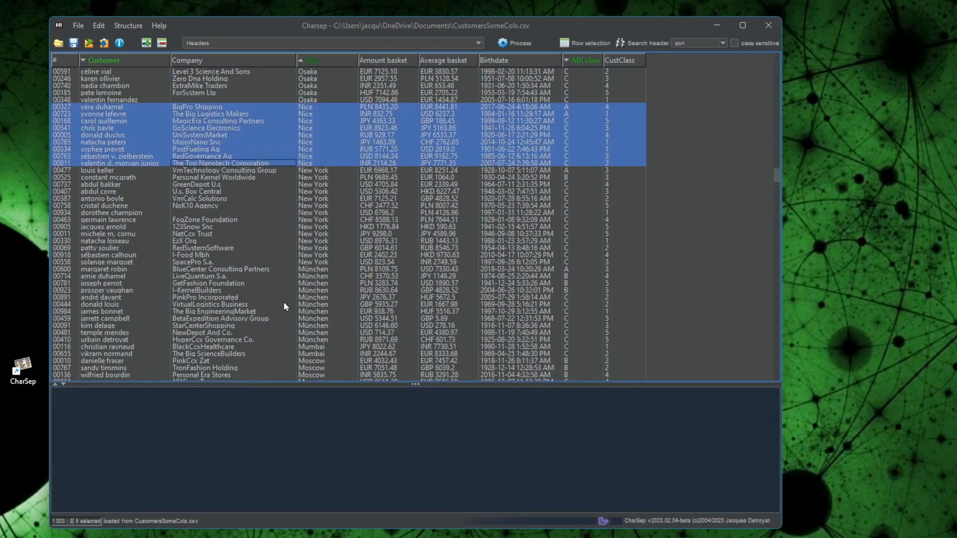
drag(307, 267, 327, 337)
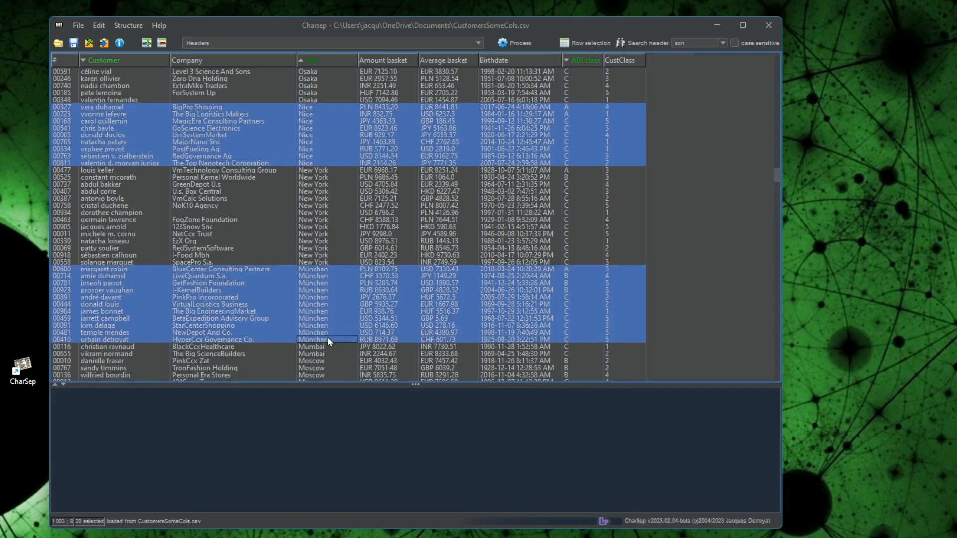
right_click(319, 297)
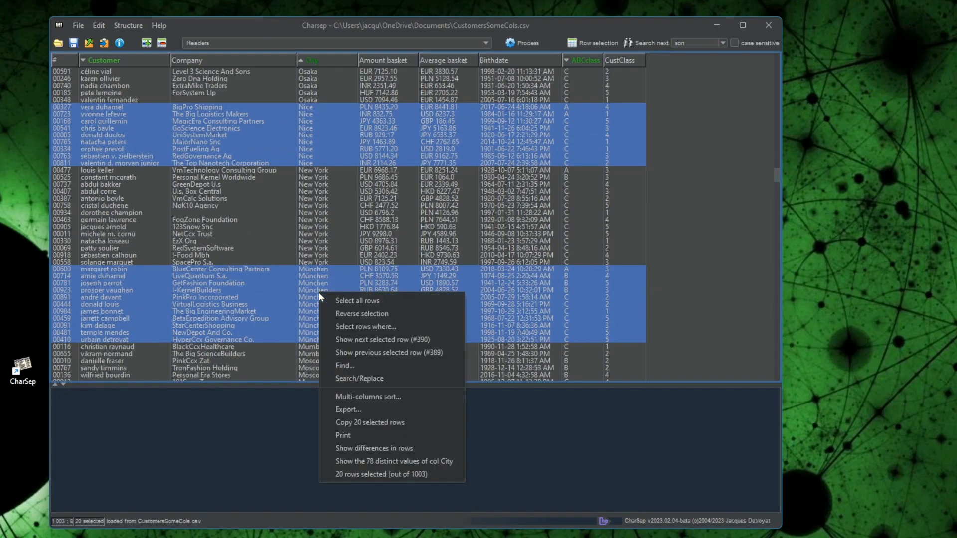
click(395, 423)
click(344, 418)
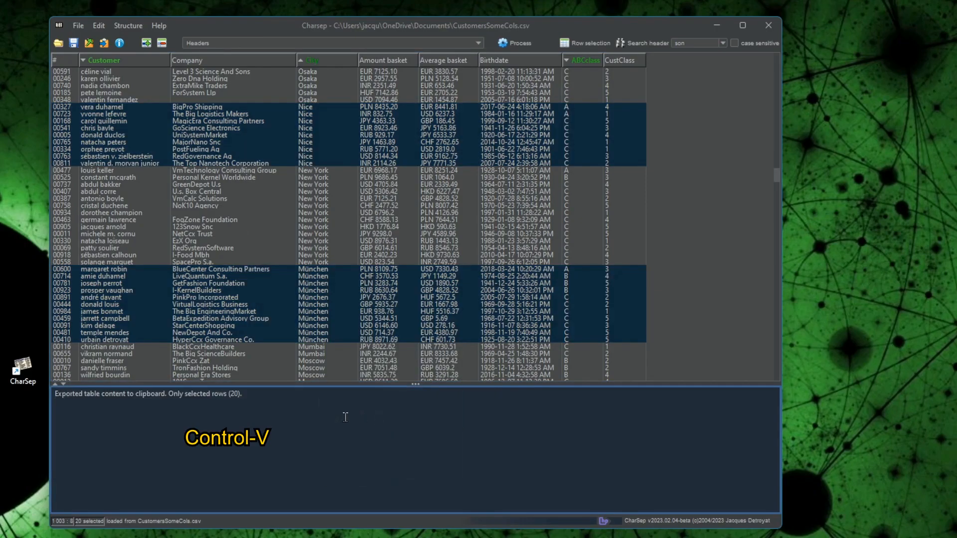
key(ctrl+v)
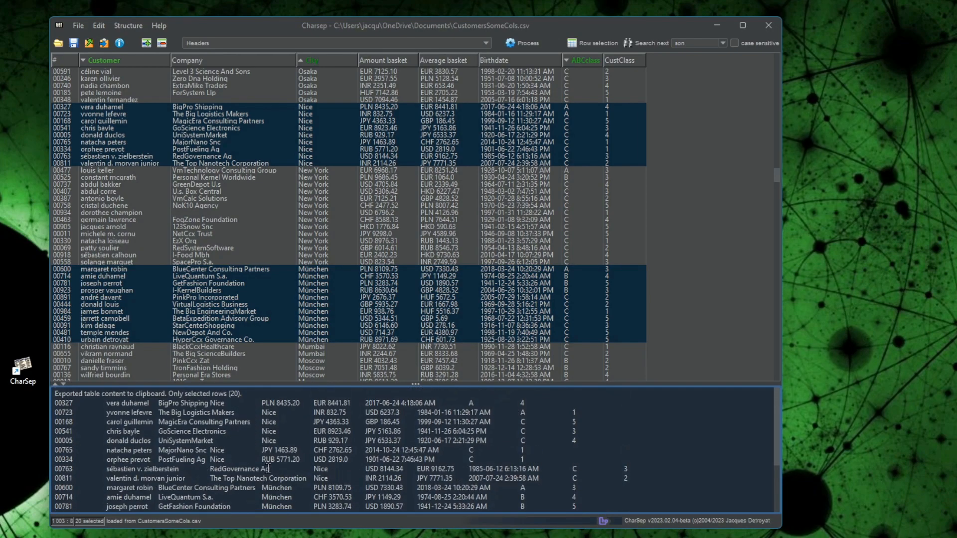
Step: Reduce the table selection to the UniSystemMarket row and delete all text in the log area
right_click(301, 181)
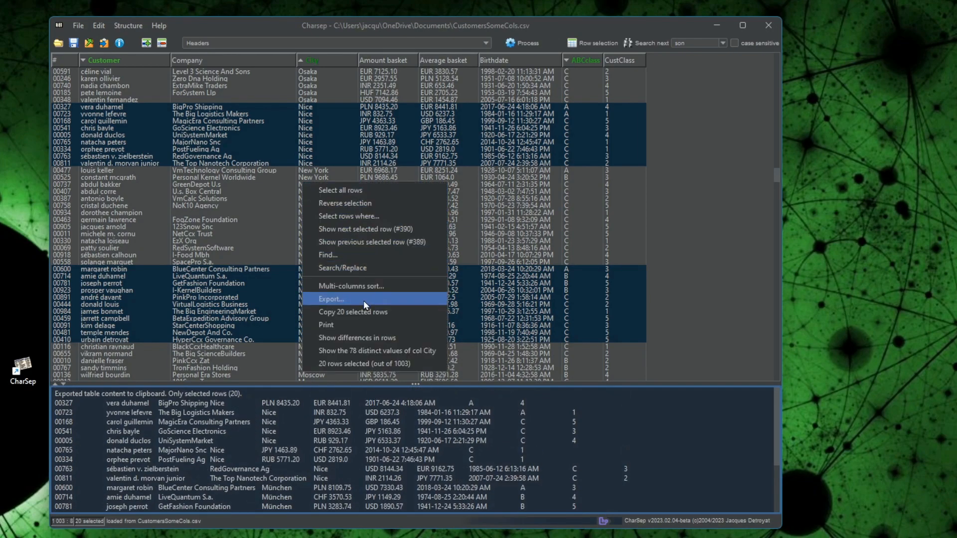
click(236, 133)
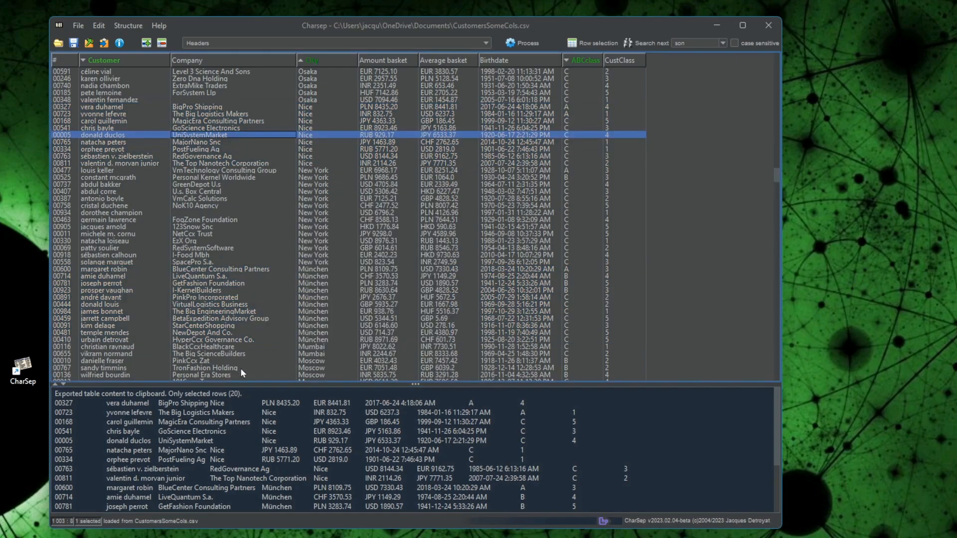
click(251, 415)
key(ctrl+a)
key(Delete)
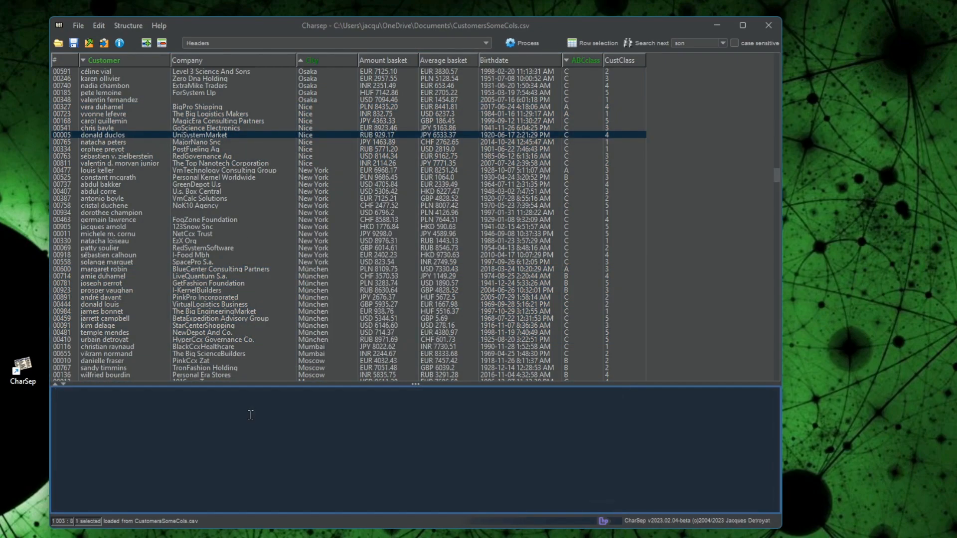
Step: Sort the table by the Customer column in ascending order and go to its first row
click(96, 59)
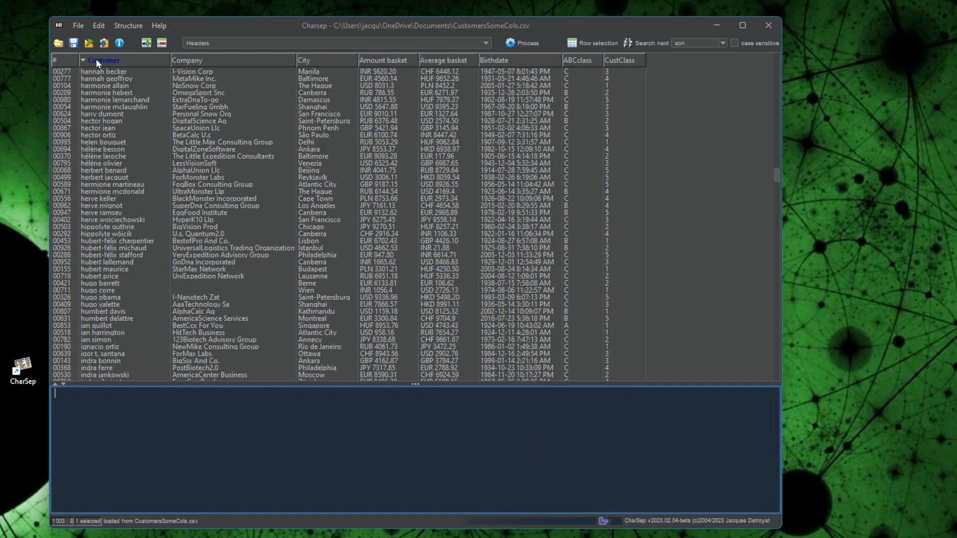
click(113, 108)
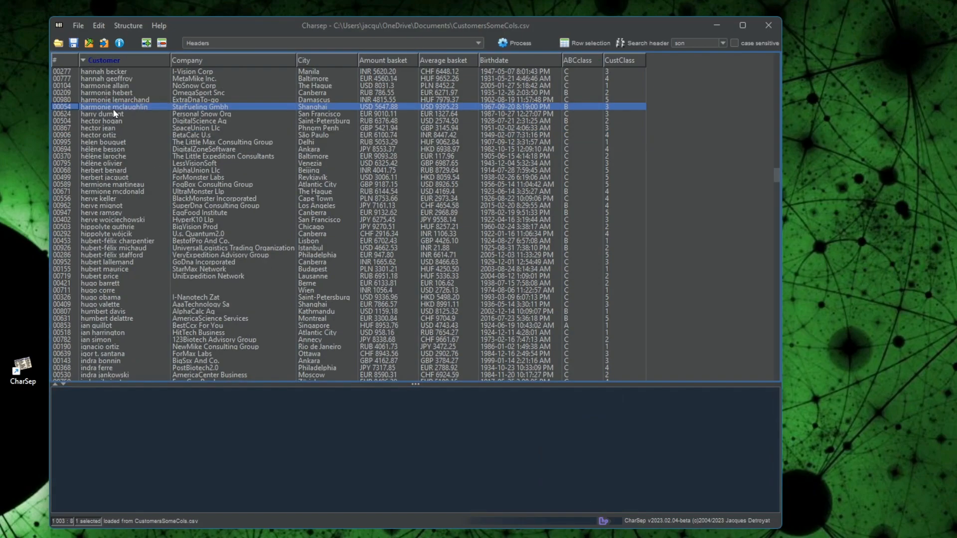
key(ctrl+Home)
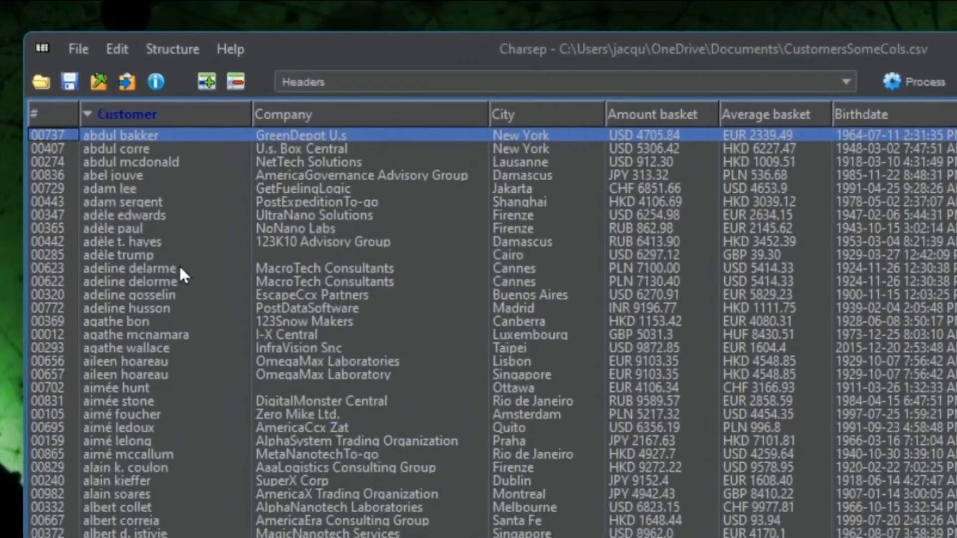
Step: Select the two adjacent MacroTech Consultants rows in Cannes and show the differences between them
click(180, 268)
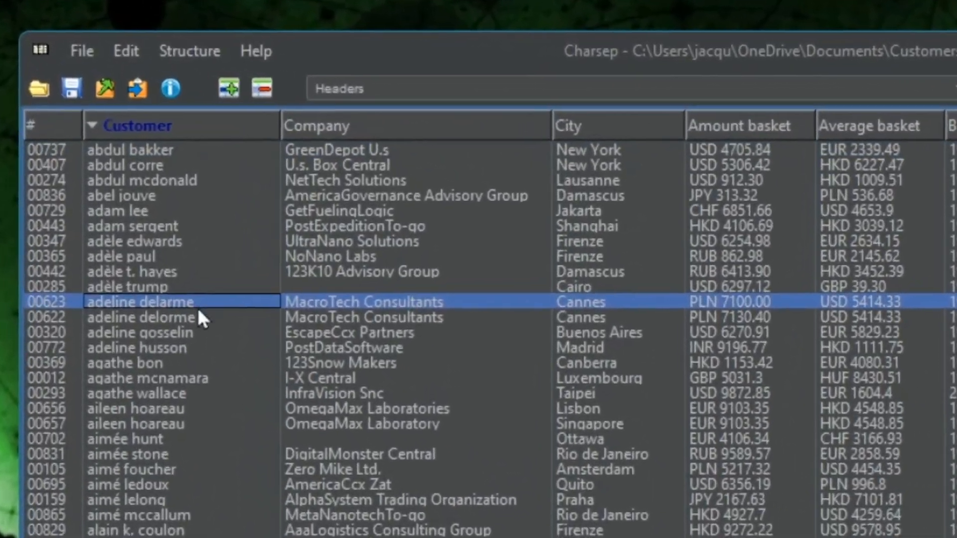
shift+click(180, 282)
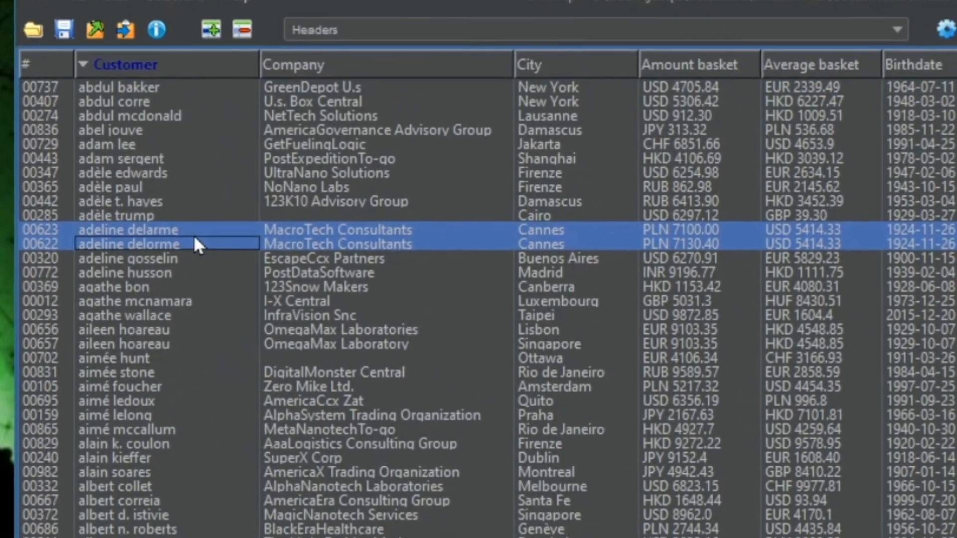
right_click(195, 238)
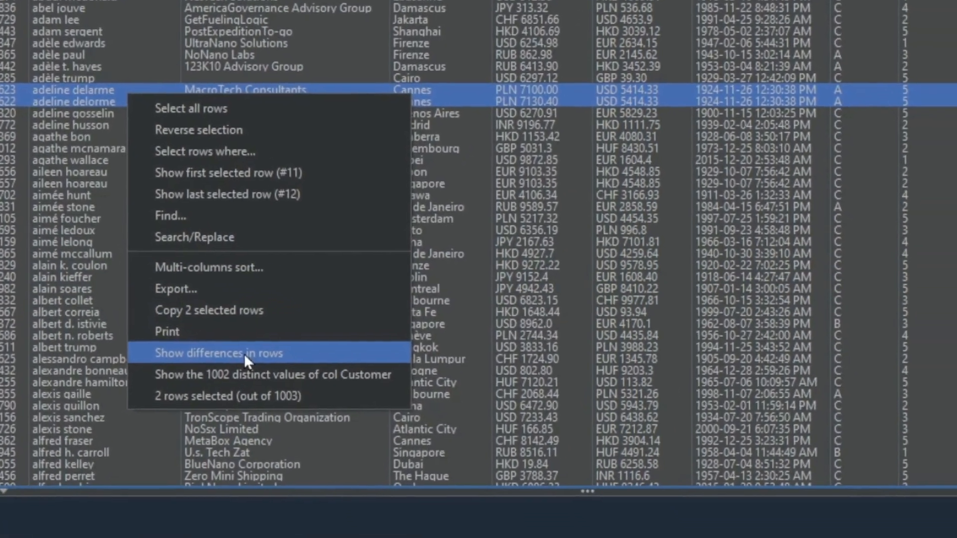
click(277, 419)
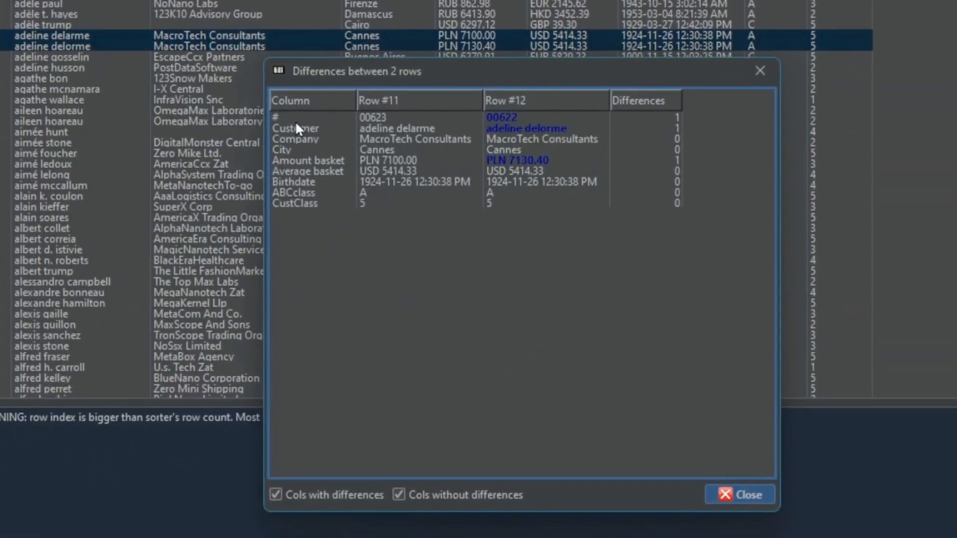
Step: Examine the compared columns in the differences window, including the Customer and Amount basket lines
click(307, 126)
drag(405, 129, 407, 203)
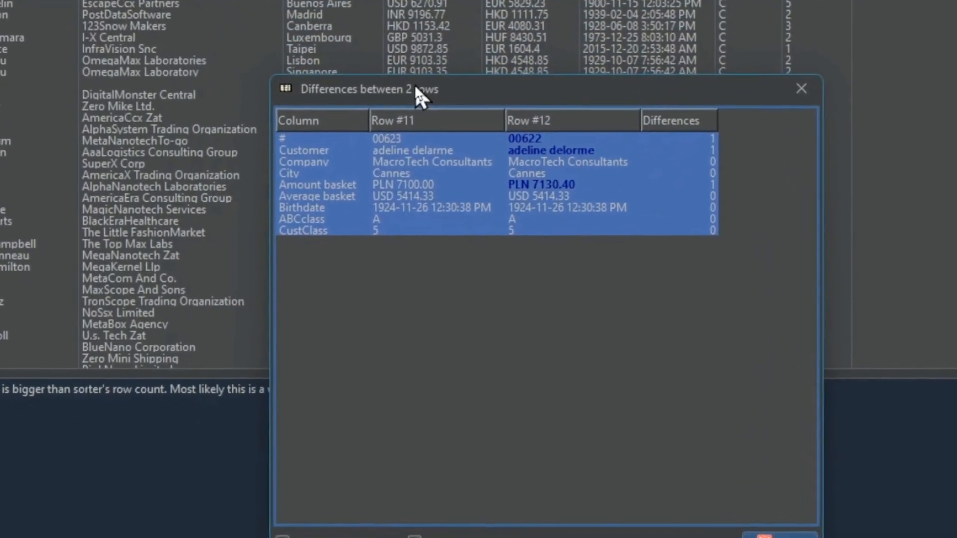
click(461, 102)
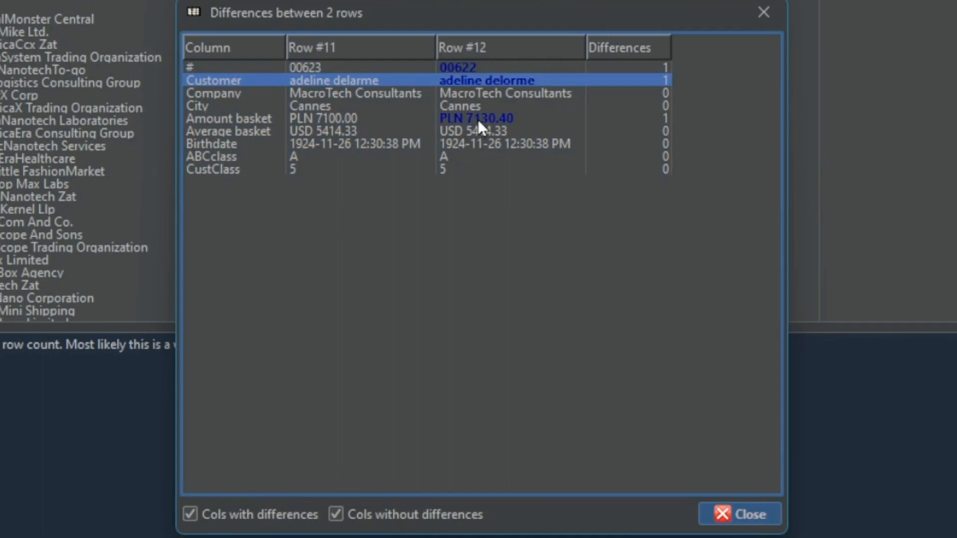
click(478, 122)
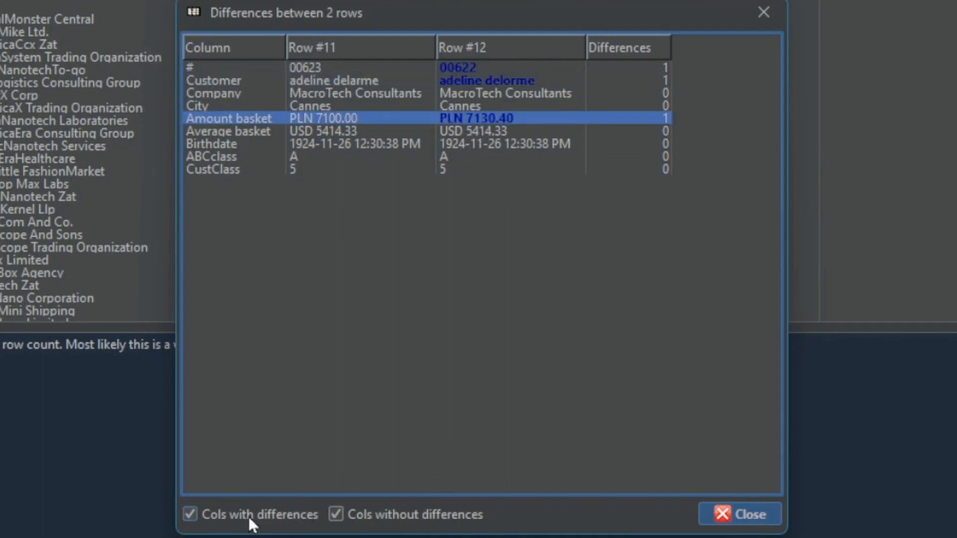
Step: View only the columns with differences, then only those without differences, and close the comparison
click(336, 514)
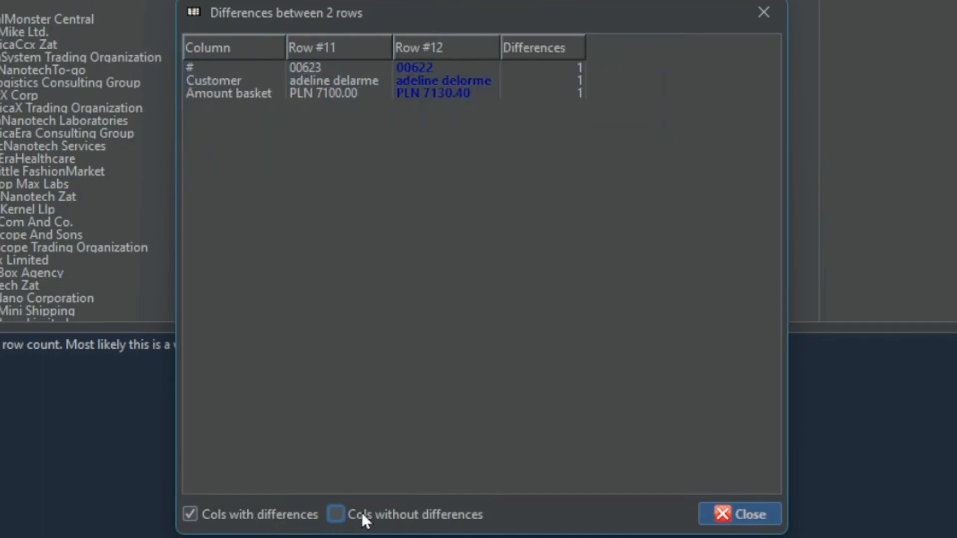
click(361, 513)
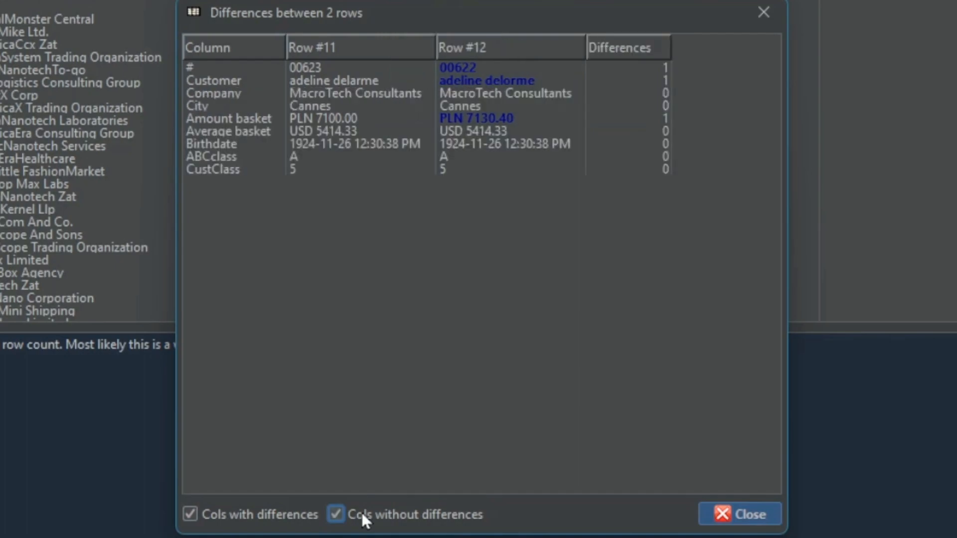
click(286, 514)
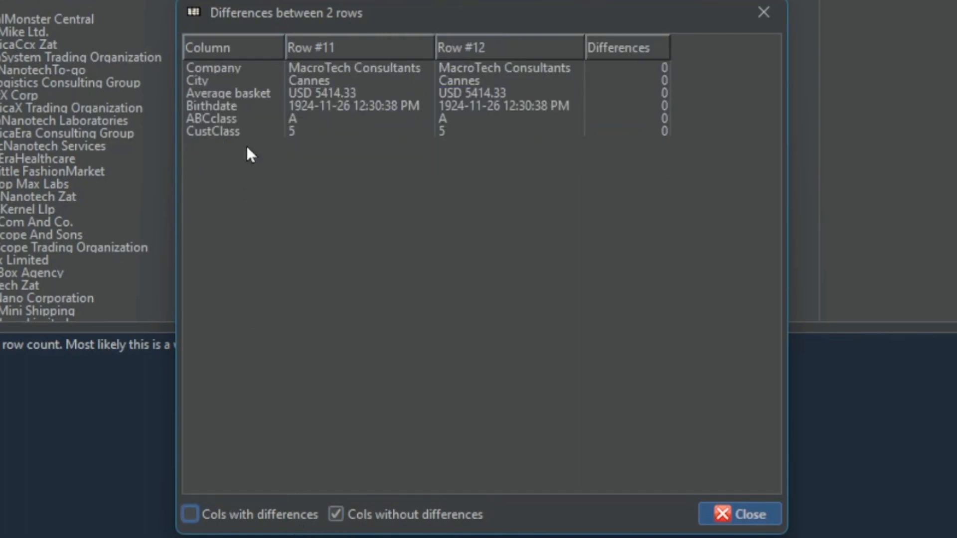
drag(363, 71, 375, 134)
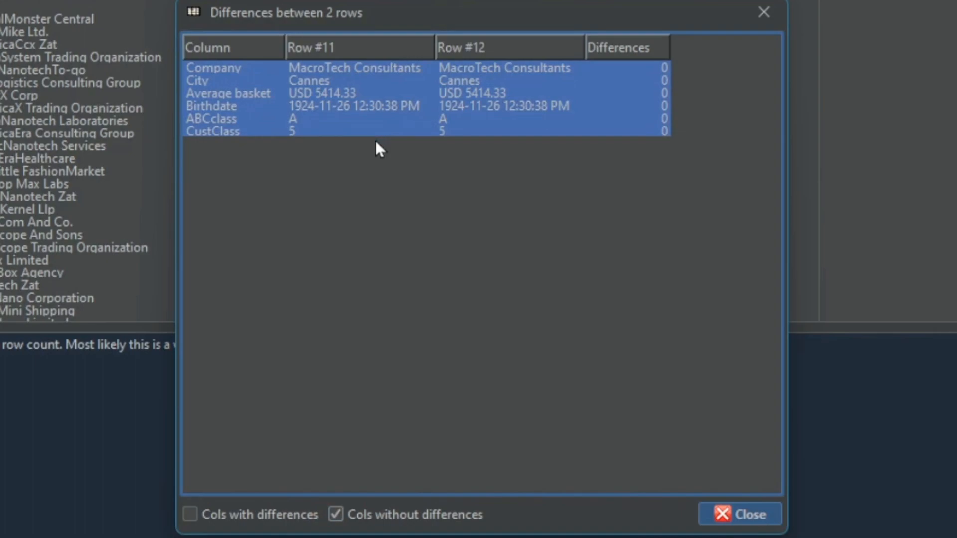
click(735, 515)
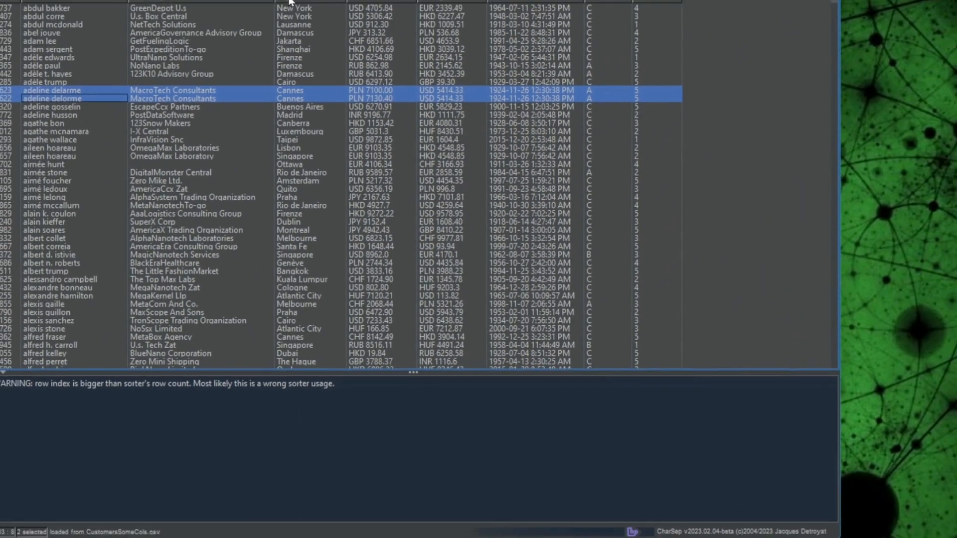
Step: Sort the table by the City column in ascending order and select the HyperBiotech Solutions row in Amsterdam
click(308, 61)
click(337, 117)
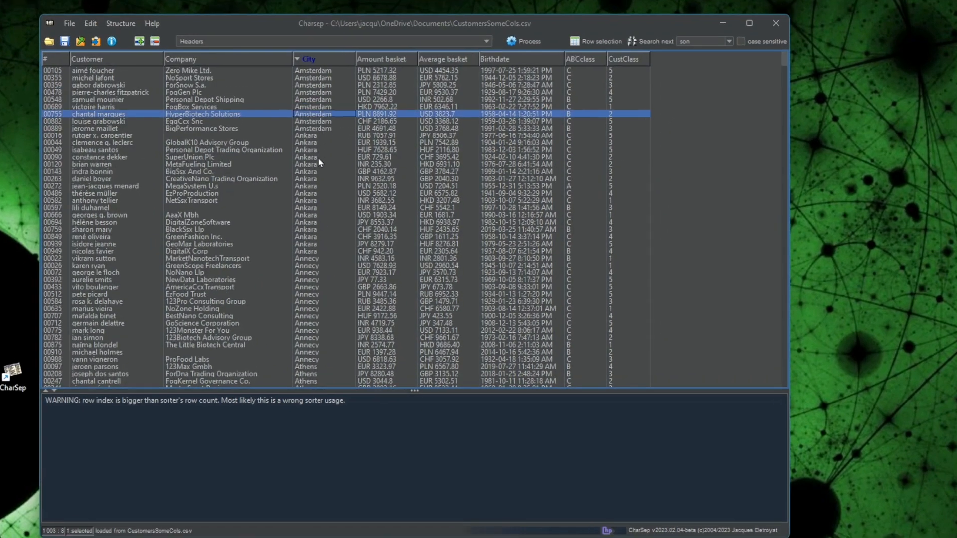
Step: Check the distinct-values command offered for the City, ABCclass, CustClass and Customer columns
right_click(320, 157)
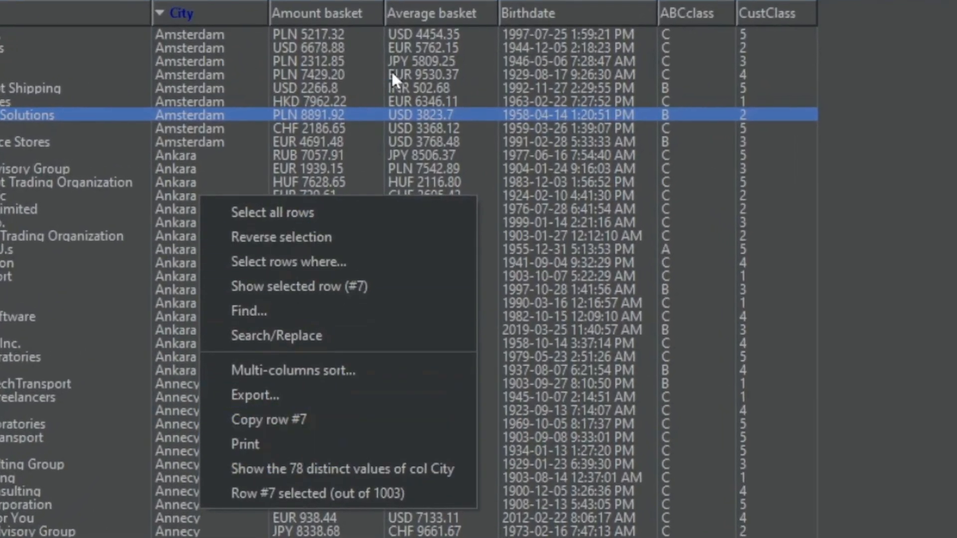
right_click(665, 100)
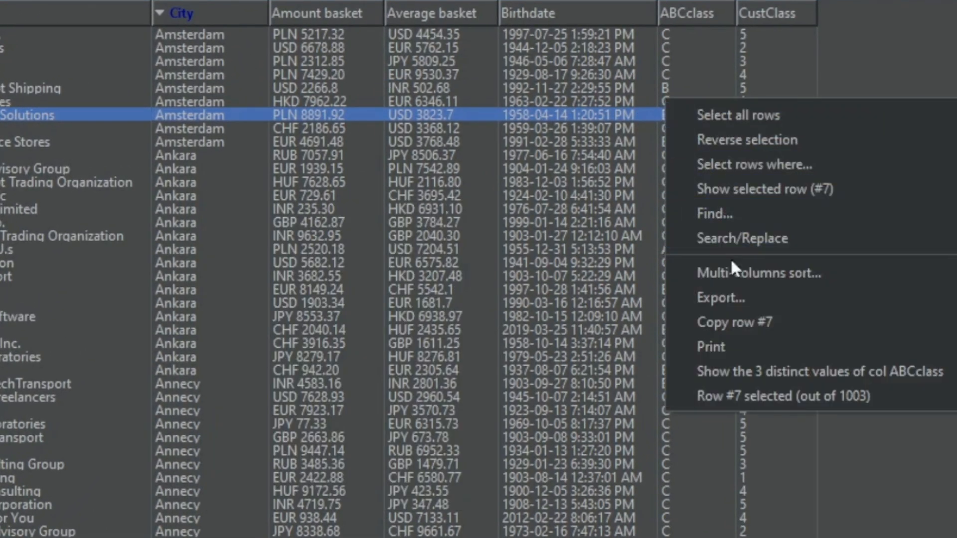
right_click(763, 69)
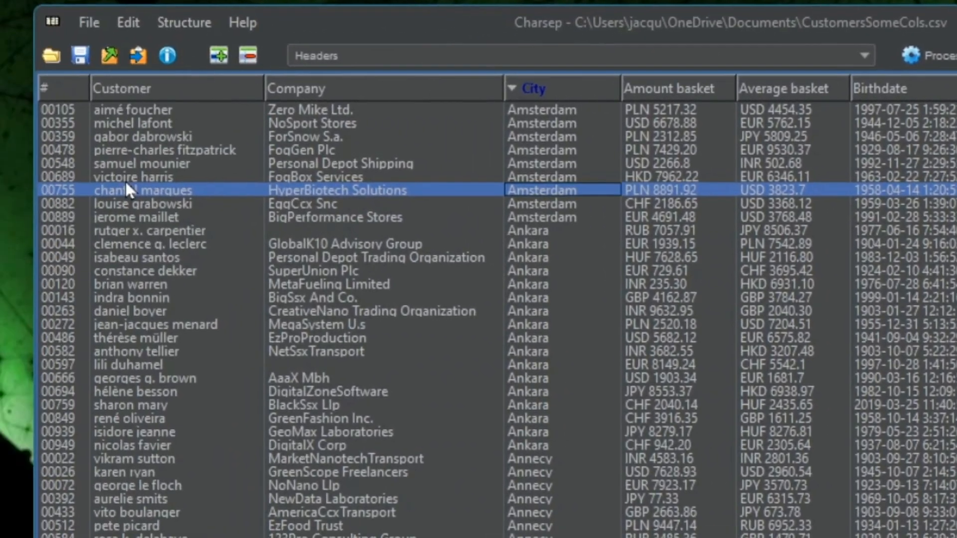
right_click(126, 182)
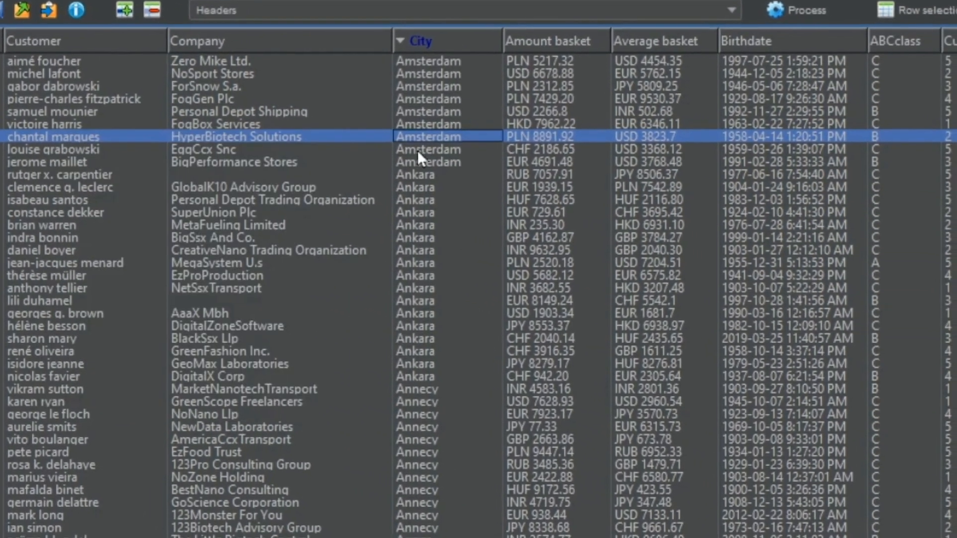
Step: Show the distinct values of the City column and select the entries from Jerusalem to Cannes
right_click(475, 166)
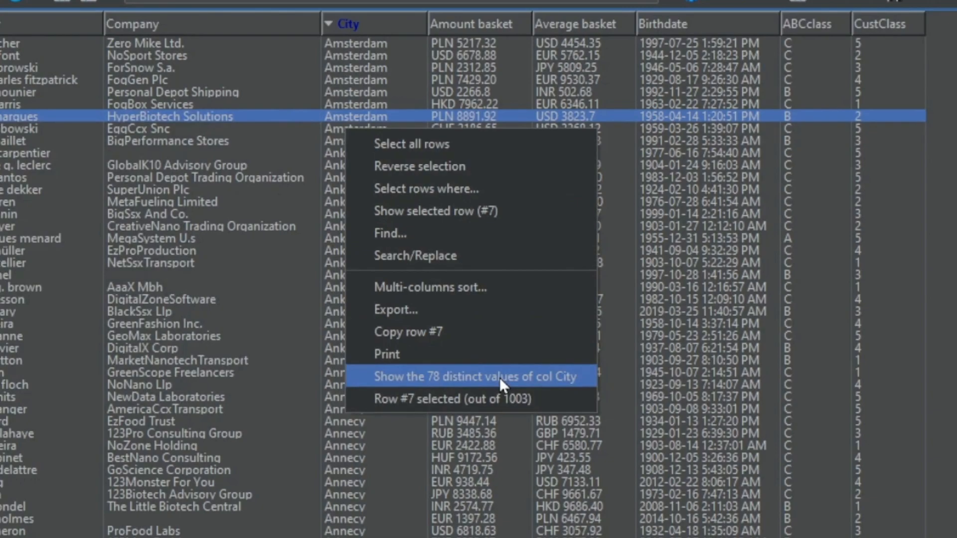
click(499, 378)
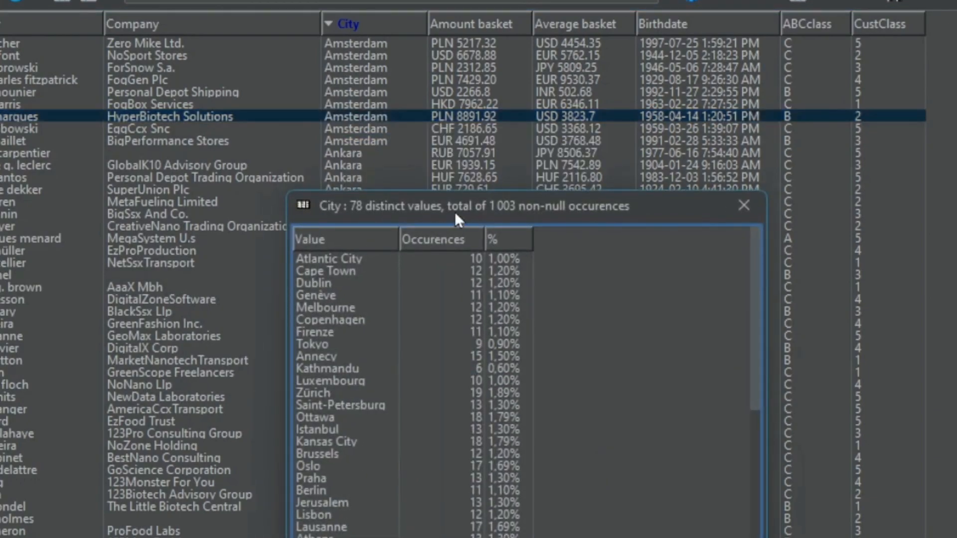
drag(480, 208, 561, 35)
drag(432, 84, 503, 483)
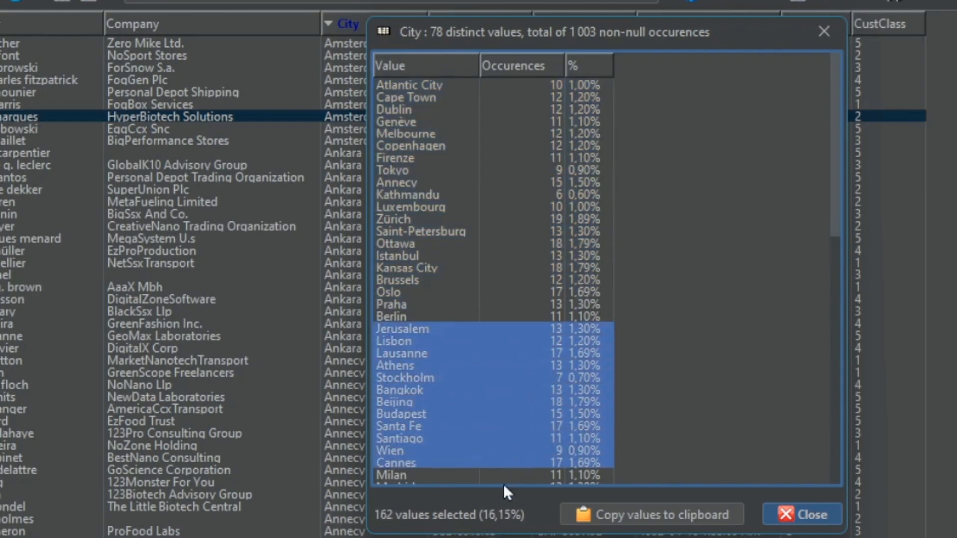
Step: Select only Luxembourg, Kansas City and Beijing in the distinct values list and sort it by Occurences in ascending order
click(468, 210)
ctrl+click(476, 269)
ctrl+click(476, 404)
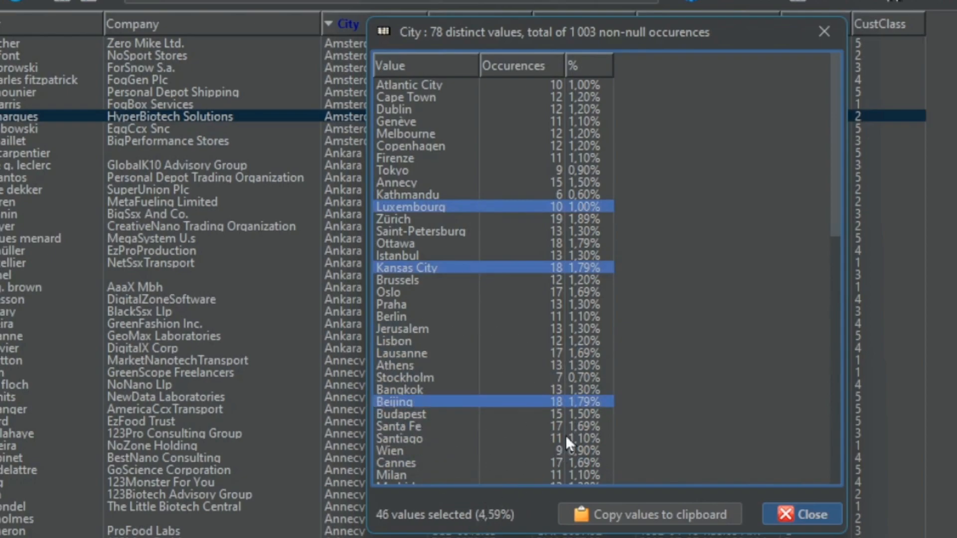
click(523, 67)
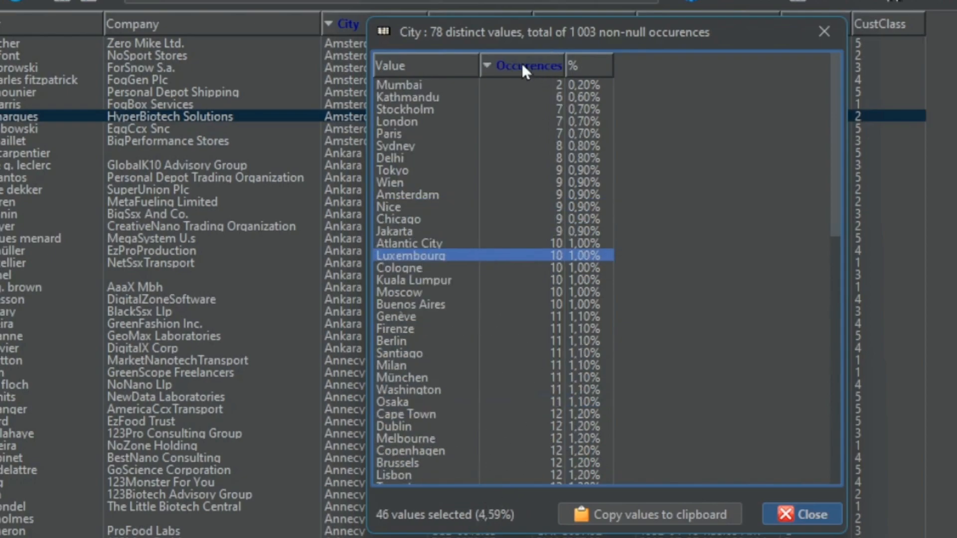
Step: Sort the distinct City values by Occurences in descending order, select Canberra through Milan and close the list
click(522, 70)
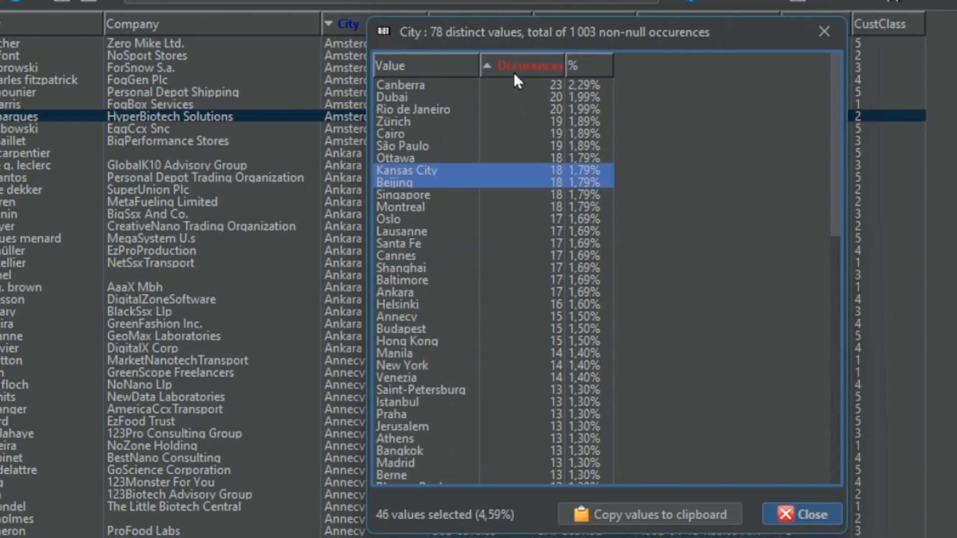
drag(523, 82, 559, 512)
drag(550, 429, 551, 388)
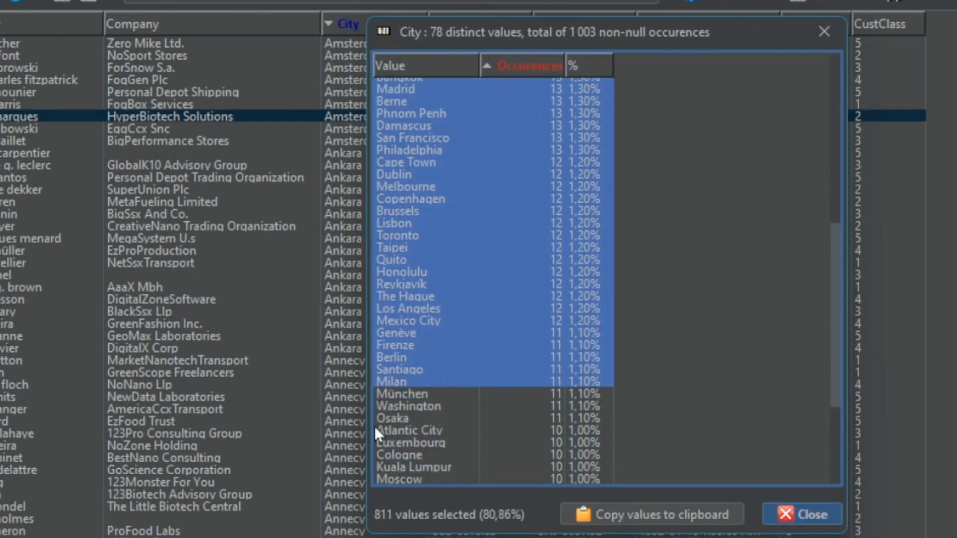
click(800, 516)
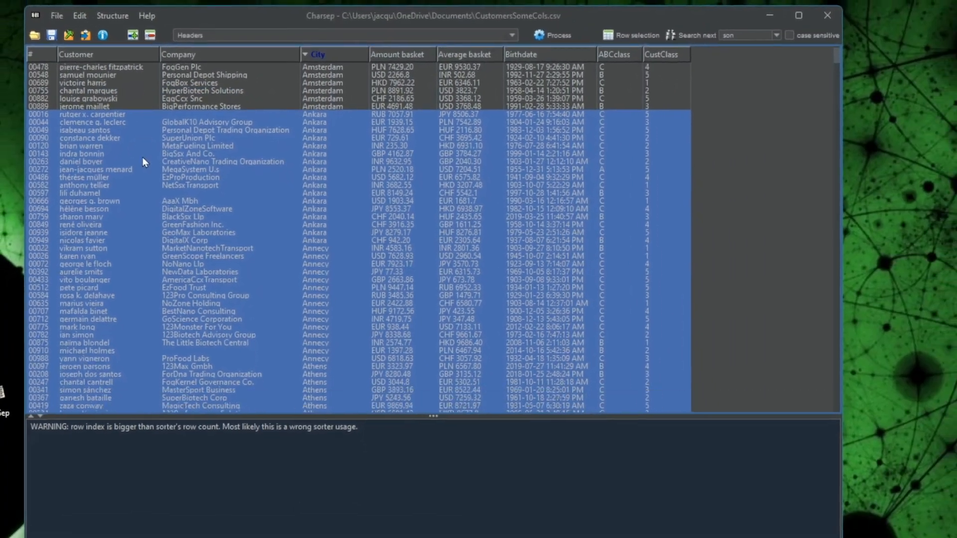
Step: Review which city groups are selected in the City-sorted table
scroll(219, 199, down, 15)
scroll(250, 193, down, 20)
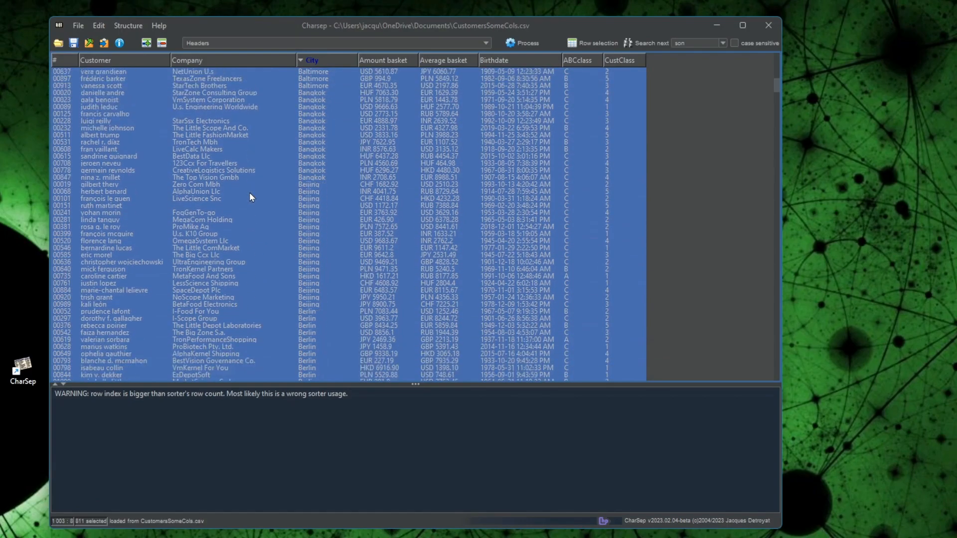
scroll(252, 197, down, 20)
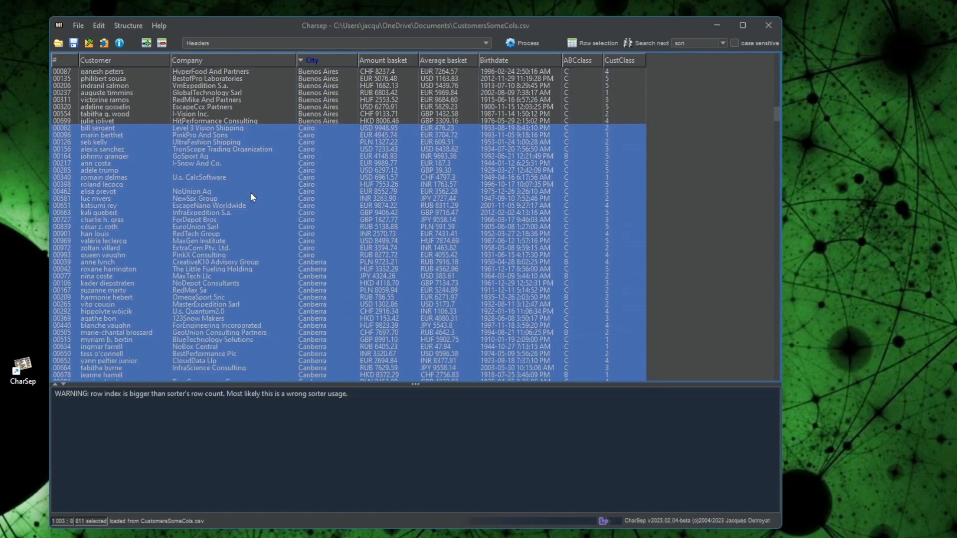
scroll(251, 197, down, 15)
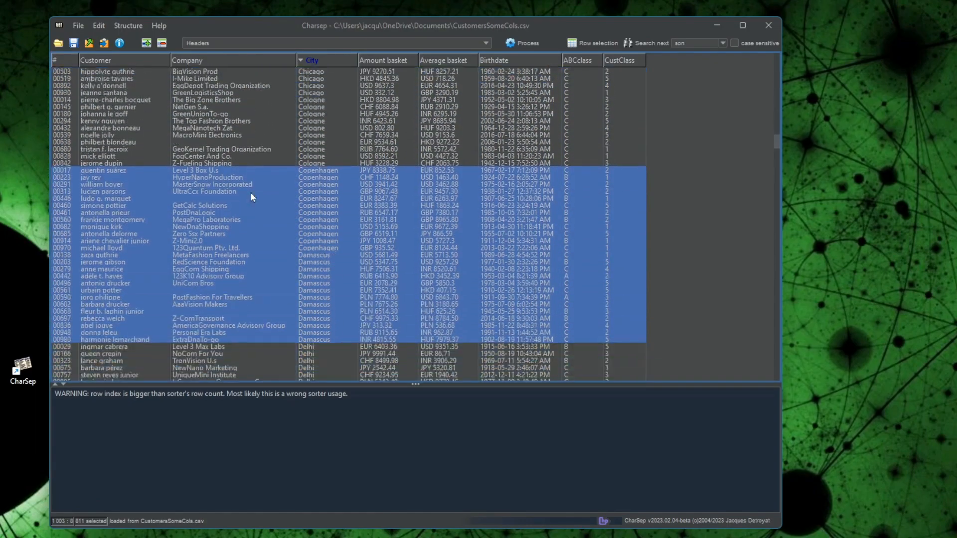
scroll(251, 198, up, 2)
Step: List the distinct values of the ABCclass column and use value C to select all matching rows in the table
right_click(321, 120)
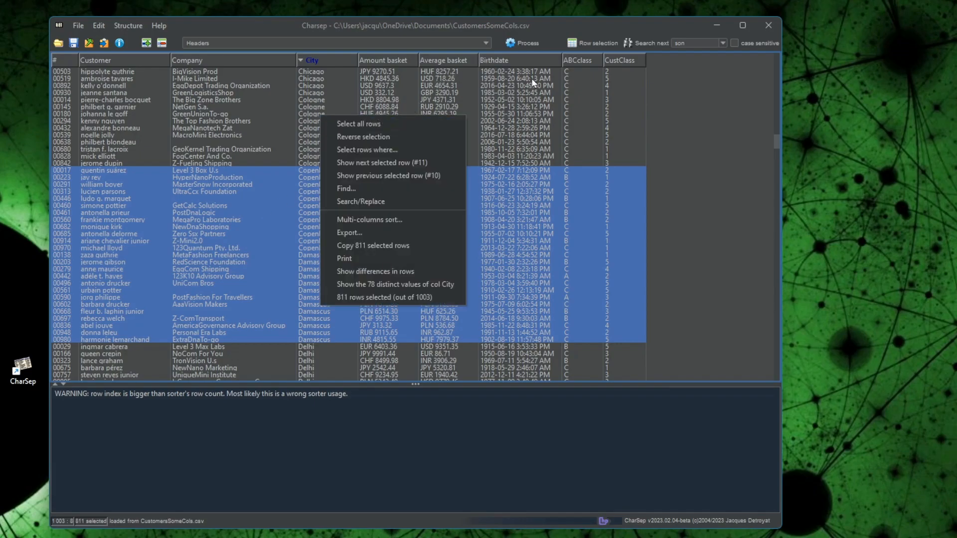
click(585, 104)
right_click(585, 104)
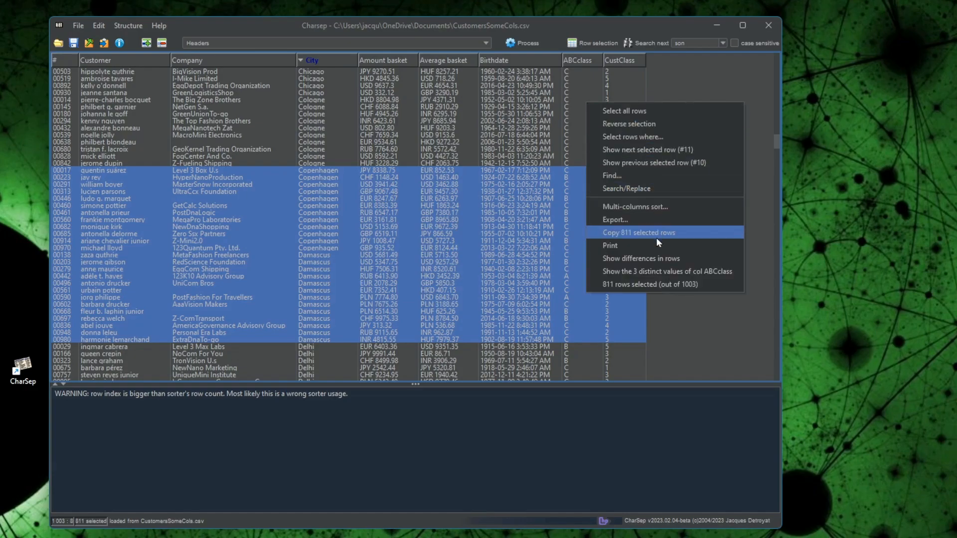
click(658, 272)
click(358, 196)
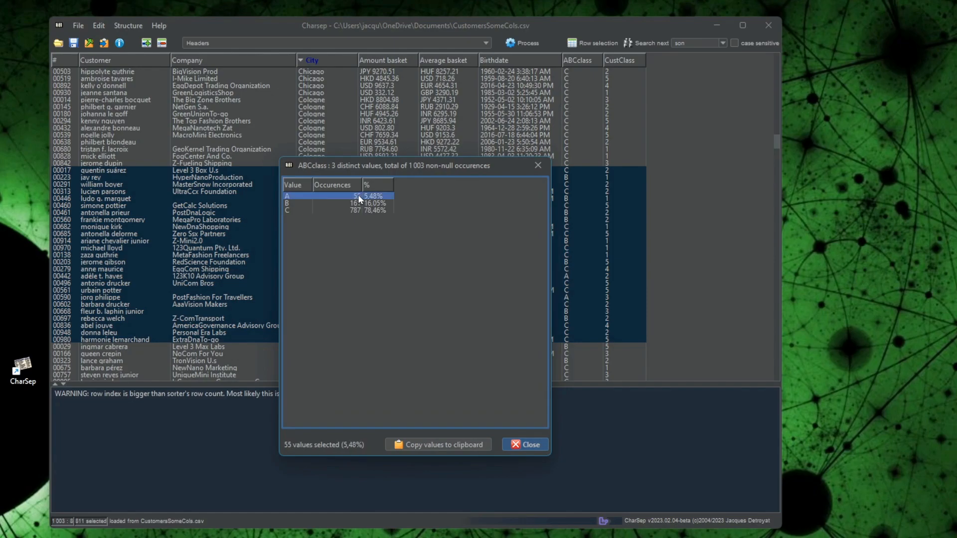
click(375, 203)
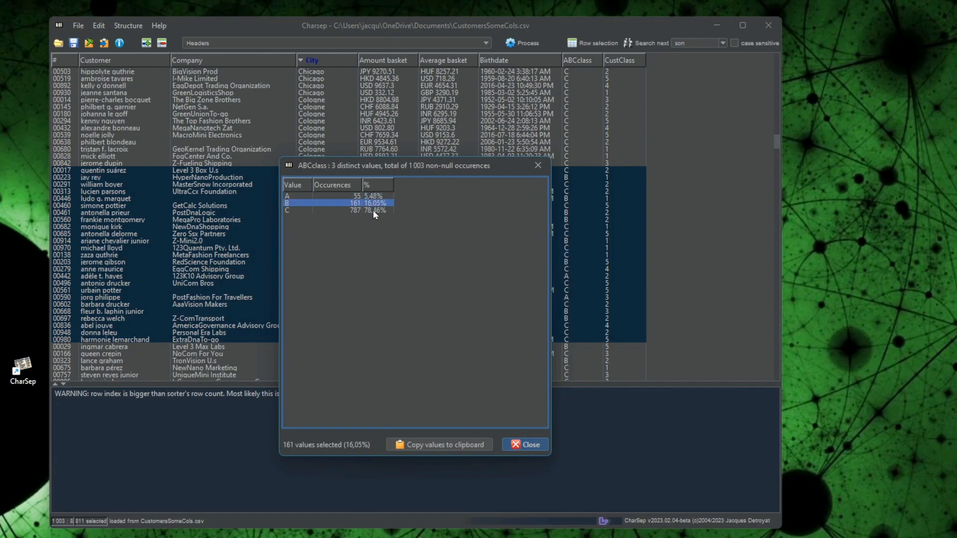
click(373, 211)
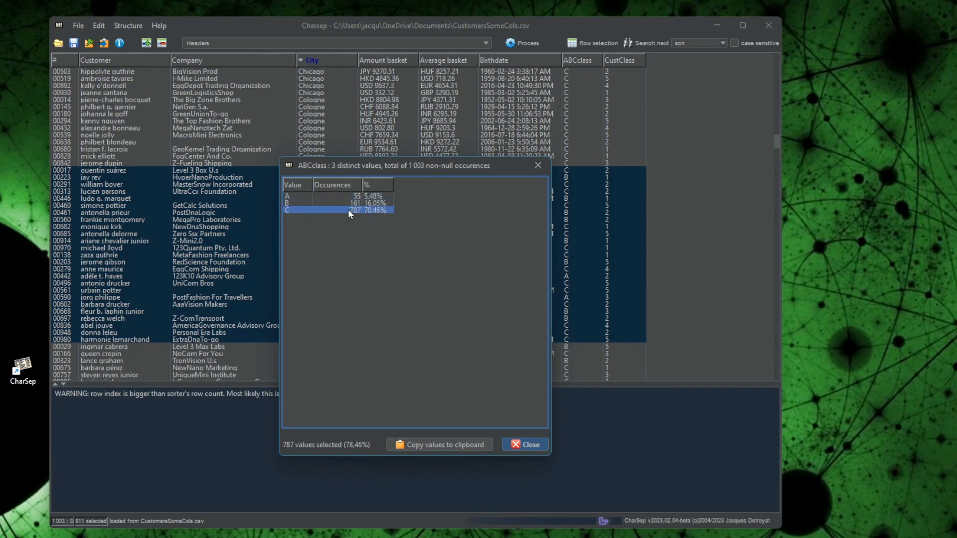
double_click(357, 211)
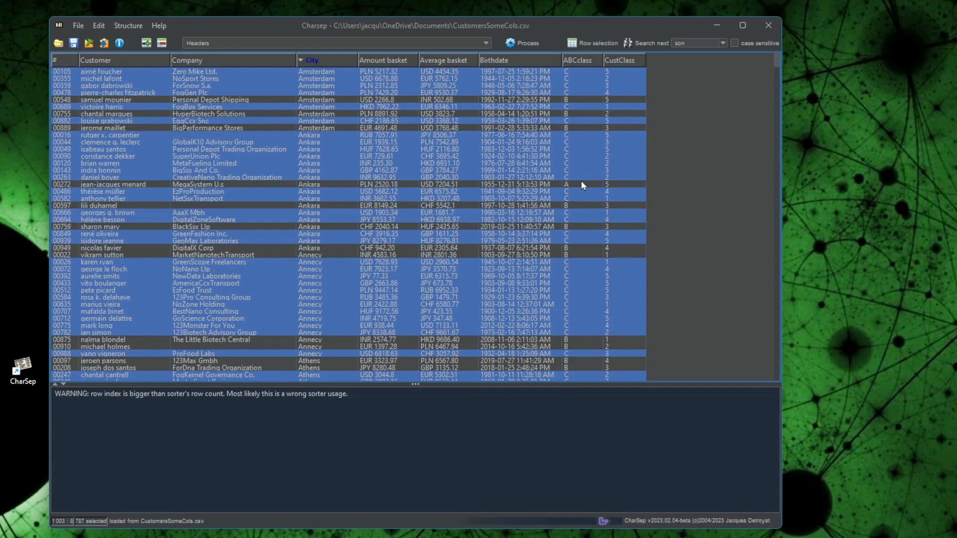
Step: Select the MegaSystem U.s row and add BlackSsx Llp through NoZone Holding, HyperBiotech Solutions and row 00016 to the selection
click(314, 185)
right_click(314, 185)
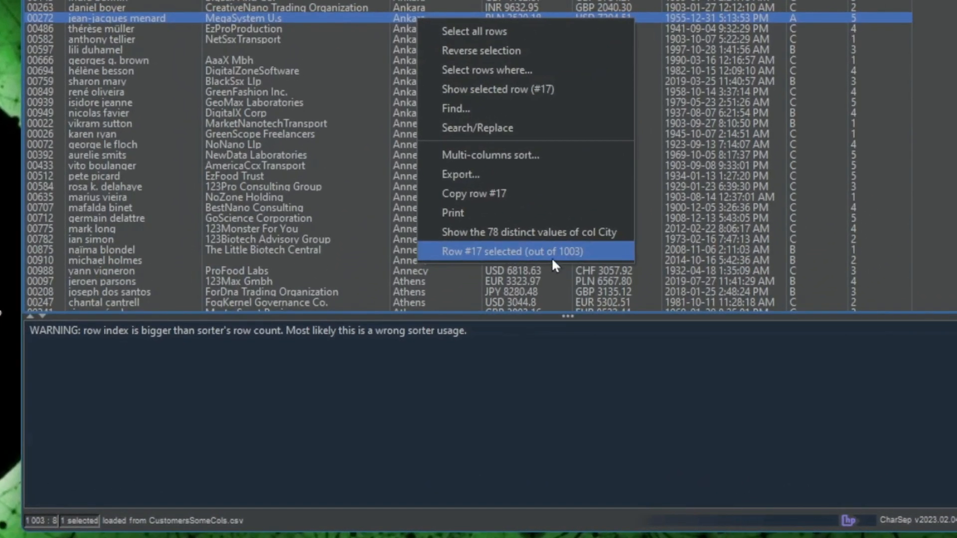
drag(313, 85, 321, 195)
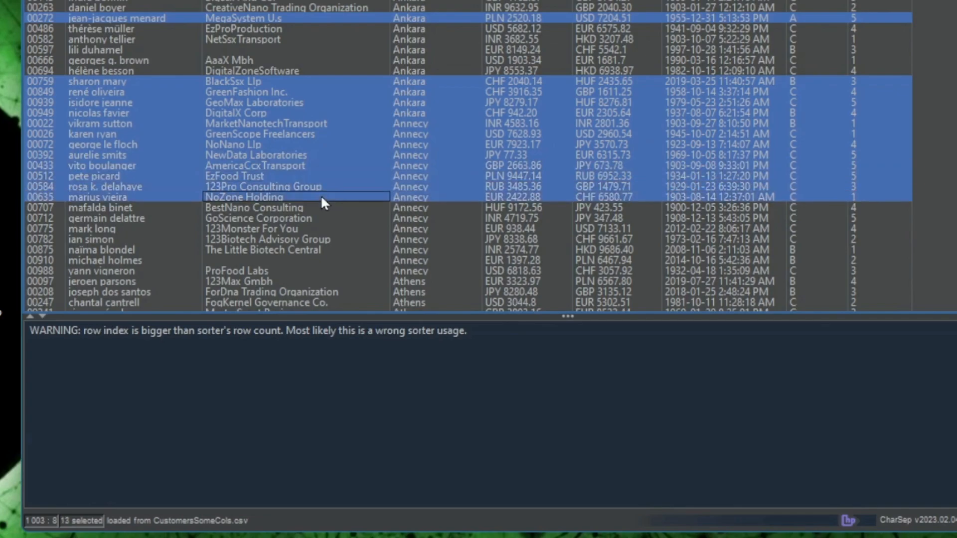
ctrl+click(319, 1)
right_click(325, 112)
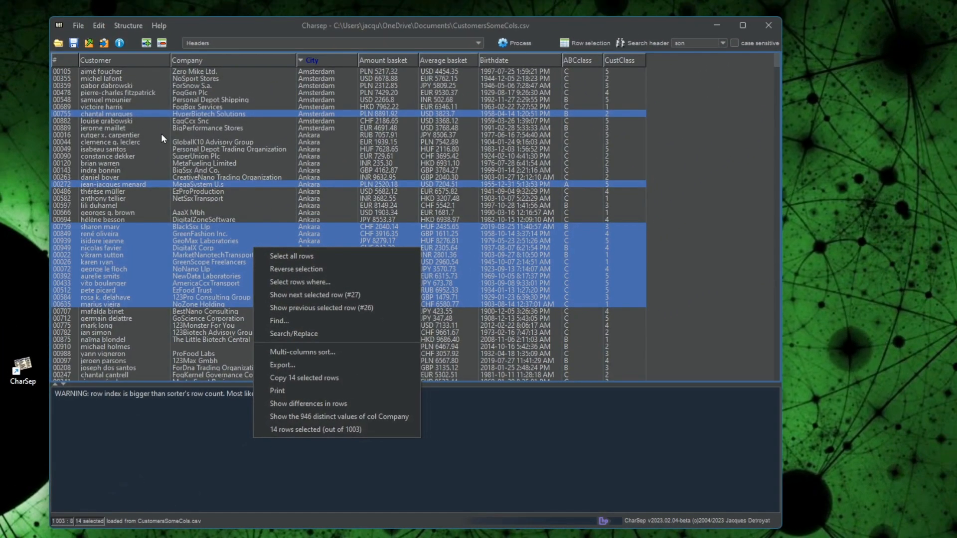
ctrl+click(161, 135)
Step: Show the selected rows in a separate window, move it beside the main table's first columns and widen it
right_click(281, 133)
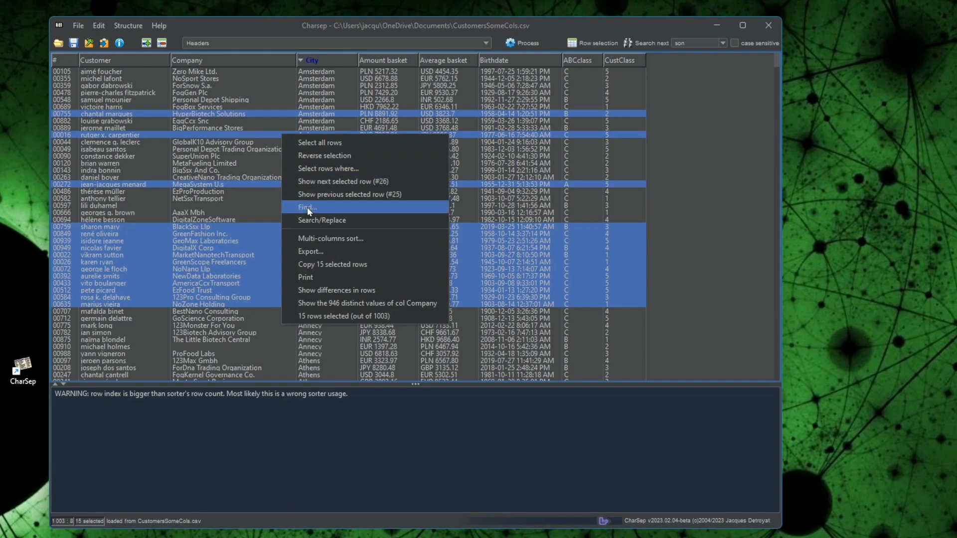
click(321, 318)
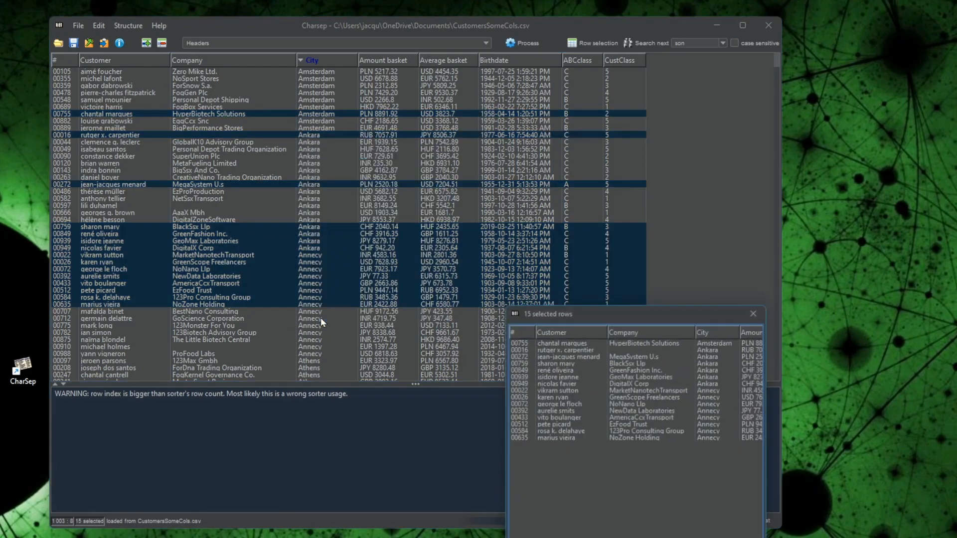
drag(635, 310, 608, 60)
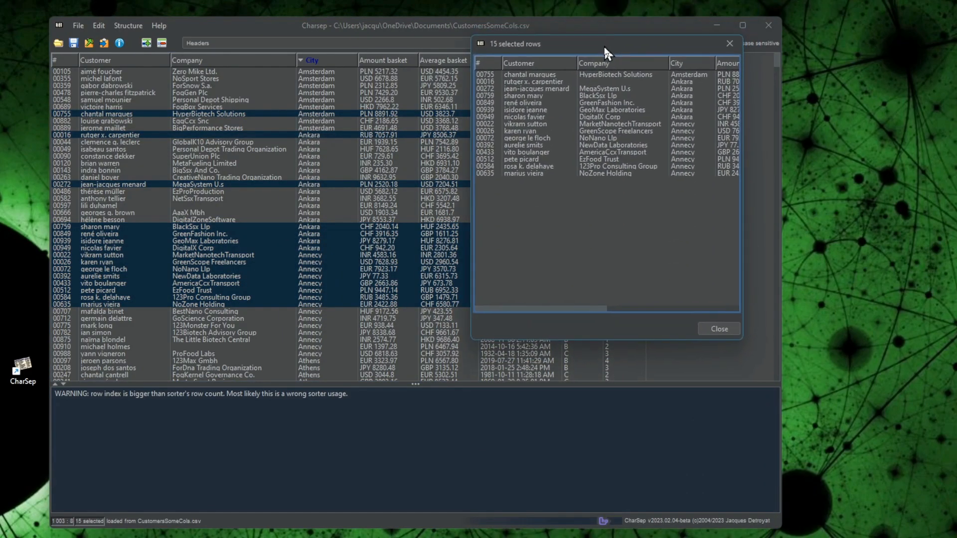
drag(746, 150, 956, 152)
Step: Show the rows from CreativeNano Trading Organization to NewData Laboratories in a second window, widened and placed below the first
drag(192, 180, 195, 279)
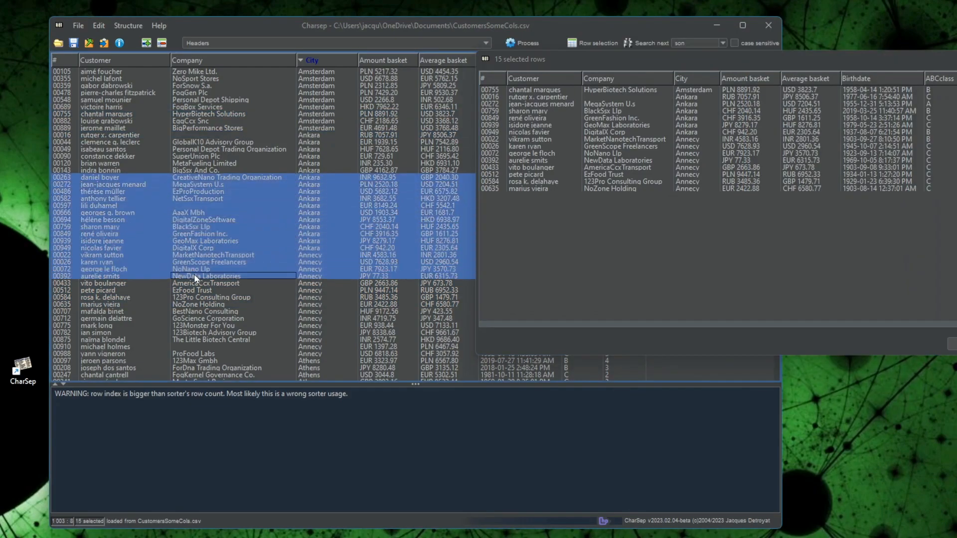
right_click(174, 228)
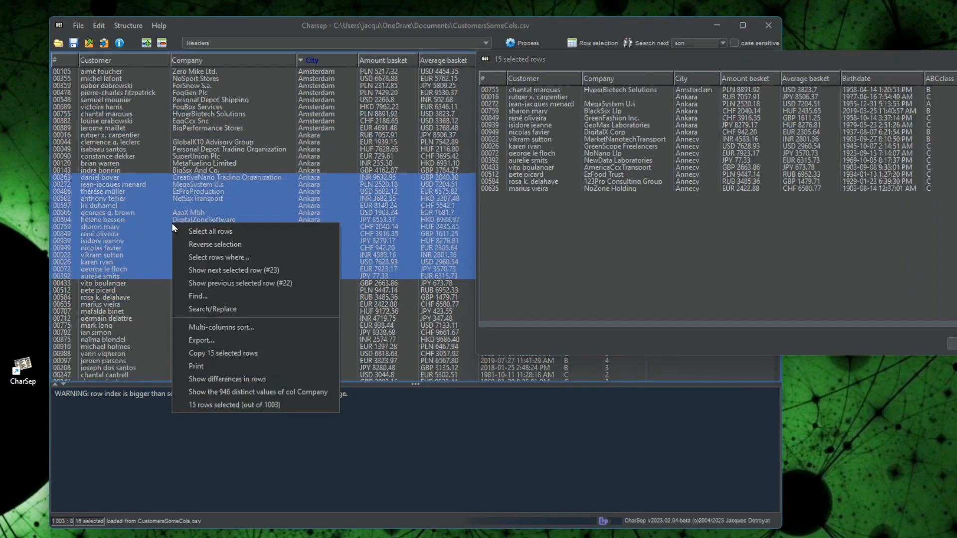
click(234, 405)
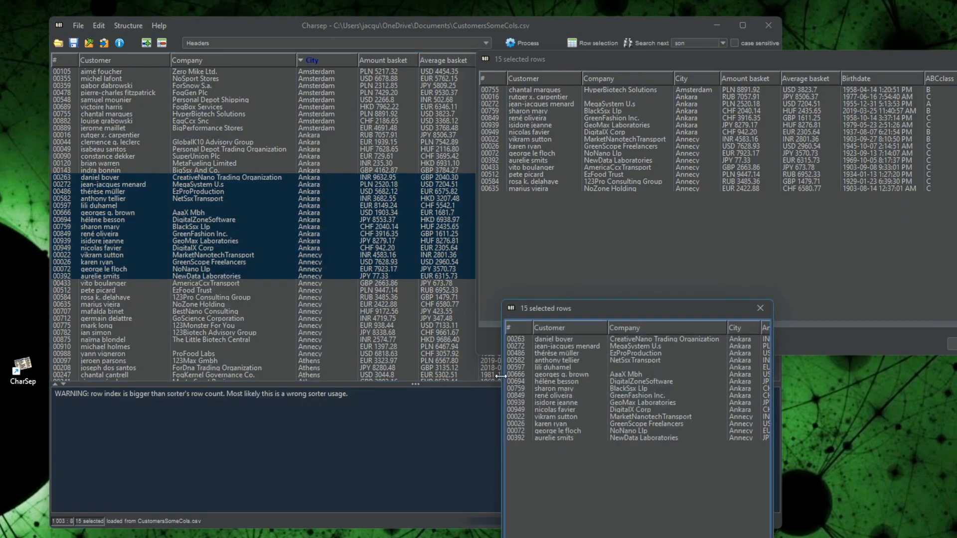
drag(501, 376, 171, 376)
drag(320, 311, 699, 244)
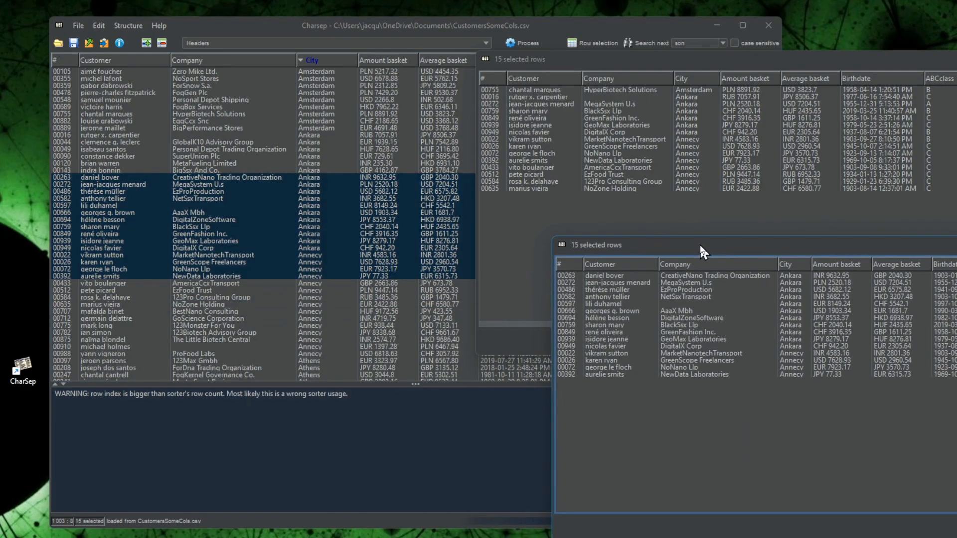
Step: Show the rows from HyperBiotech Solutions to CreativeNano Trading Organization in another window, and close all the selected-rows windows
drag(225, 117, 235, 175)
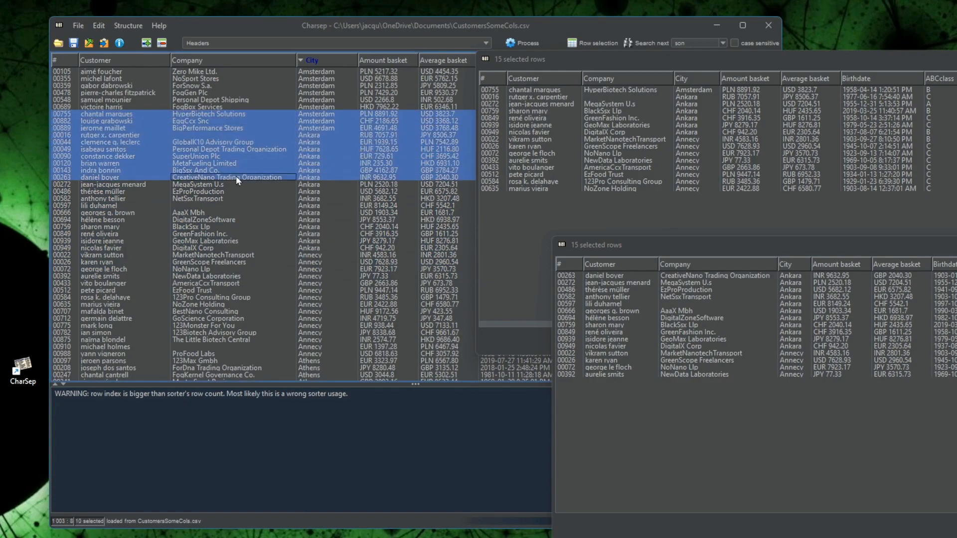
right_click(229, 143)
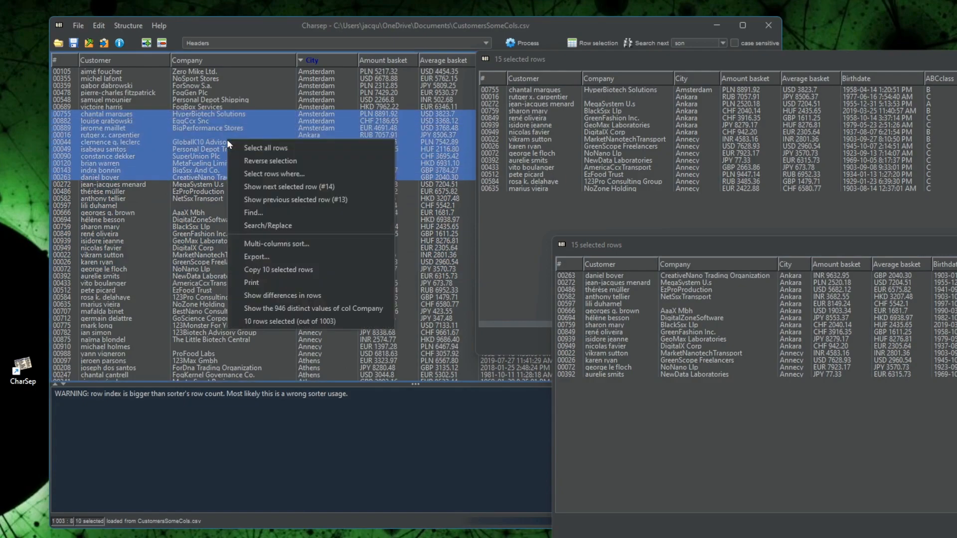
click(264, 321)
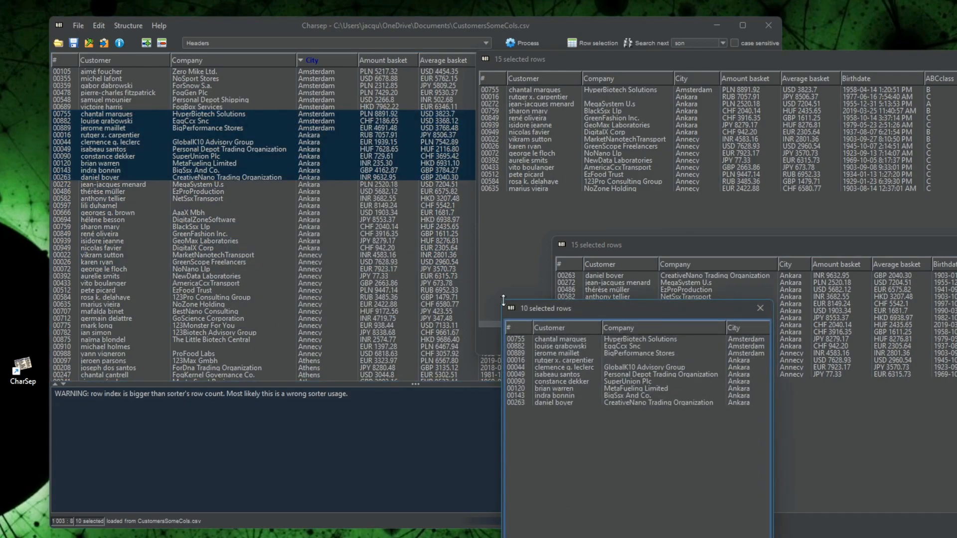
click(759, 309)
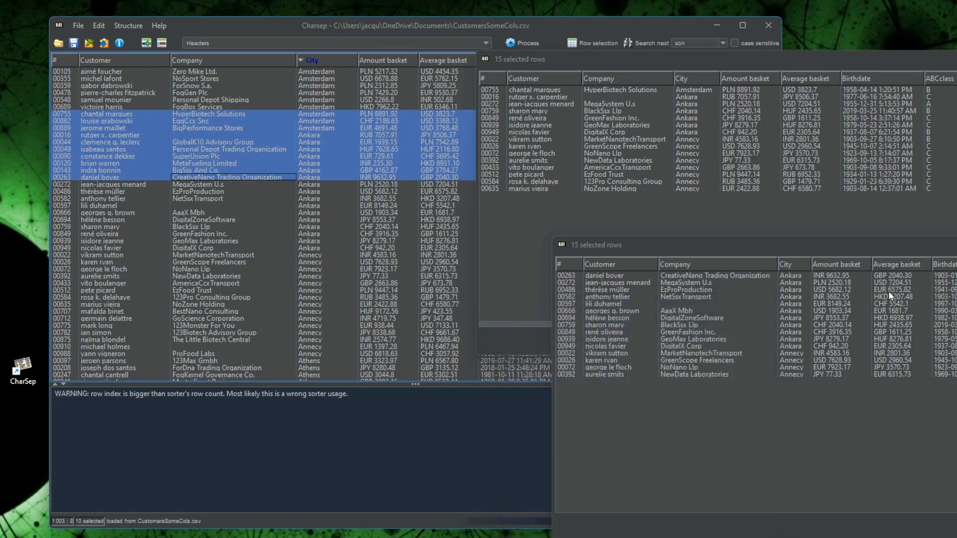
key(alt+F4)
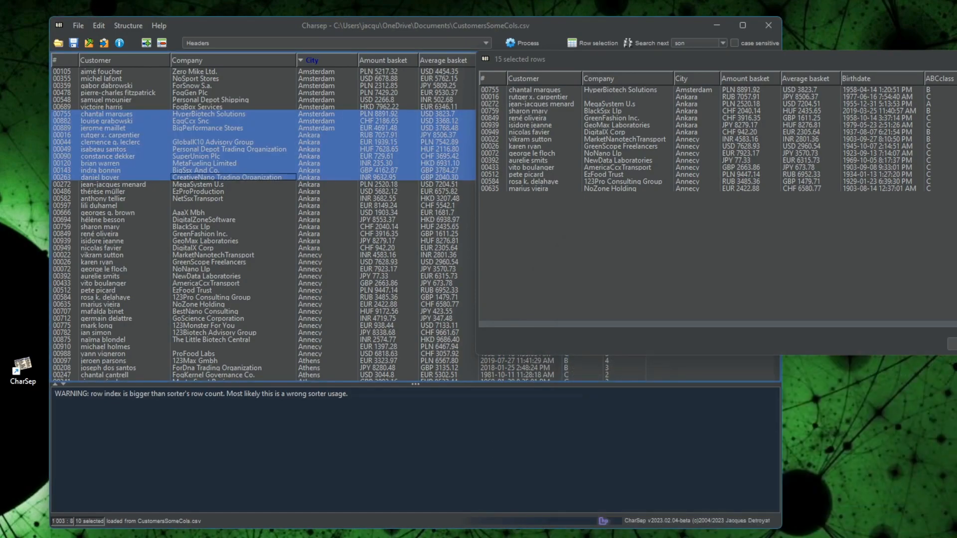
key(alt+F4)
Step: Sort the table by the # column in ascending order and select the I-X Central row
drag(292, 148, 265, 205)
click(60, 62)
click(189, 150)
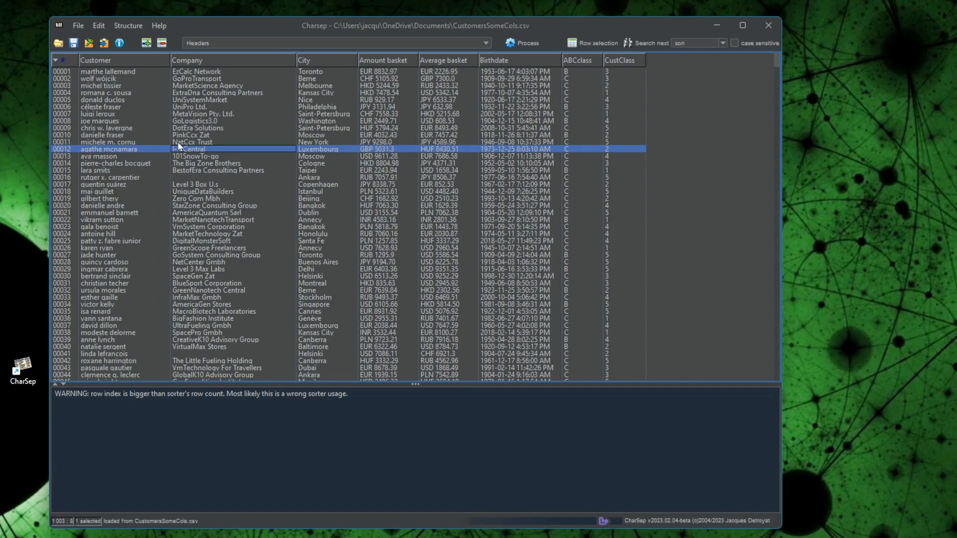
Step: Clear the warning text from the message area below the table
click(394, 396)
key(ctrl+a)
key(Delete)
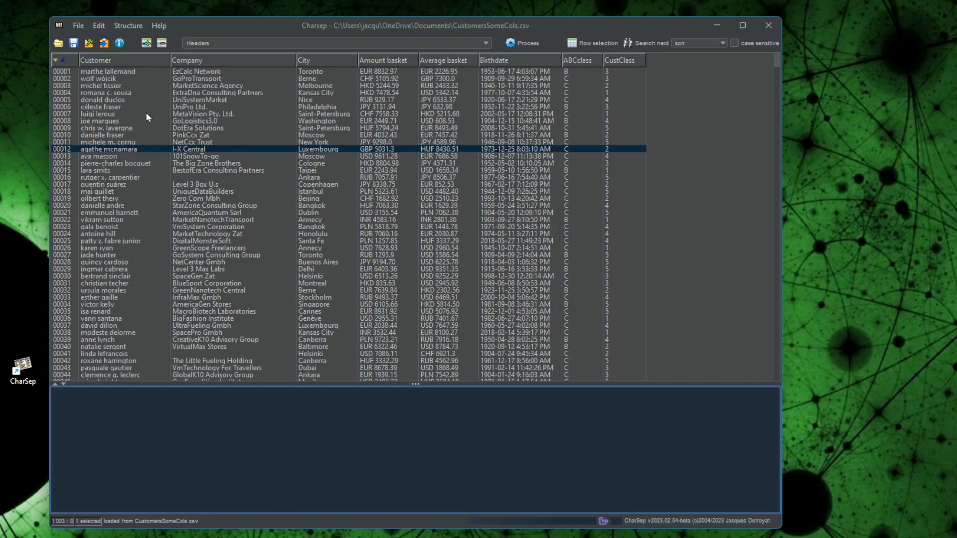
Step: List the distinct values of the City column, and from that list show the distinct values of its Occurences column
right_click(321, 103)
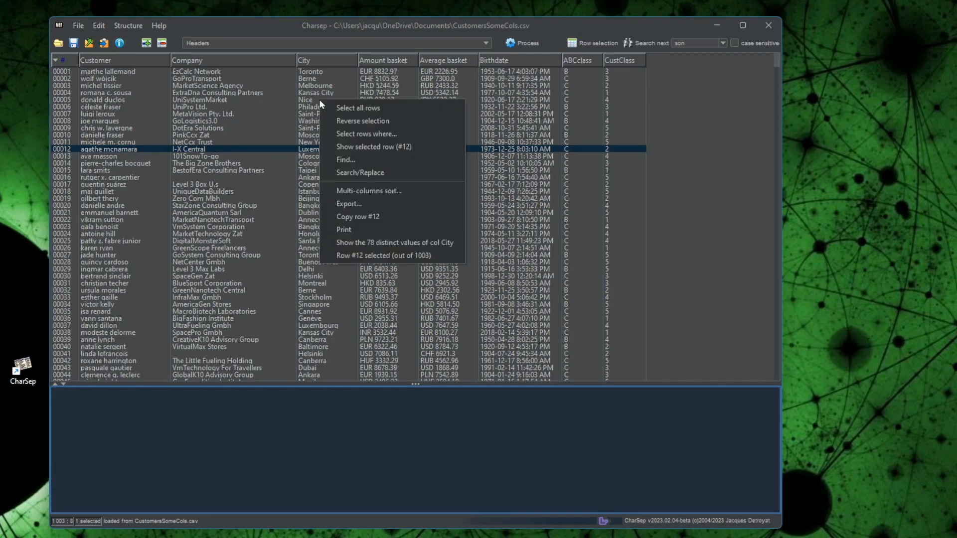
click(348, 242)
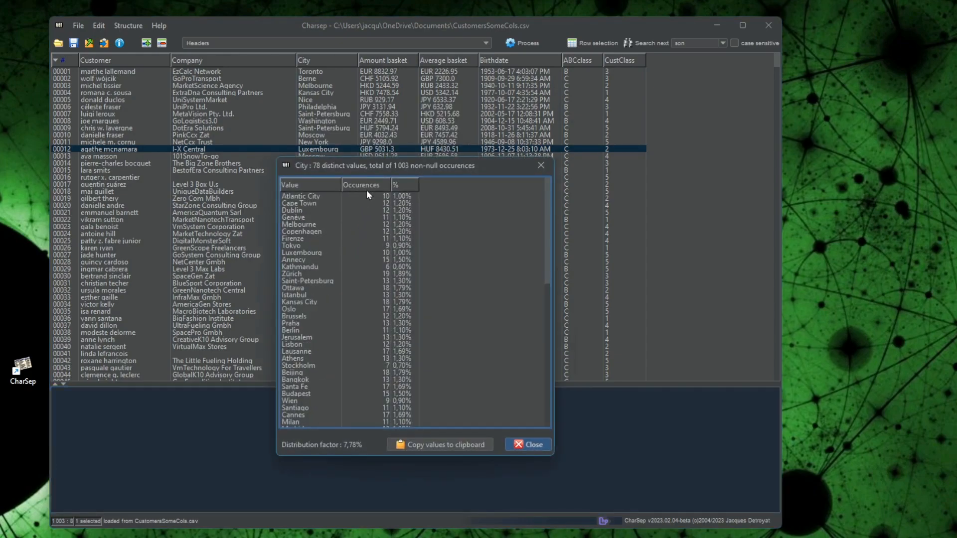
right_click(366, 223)
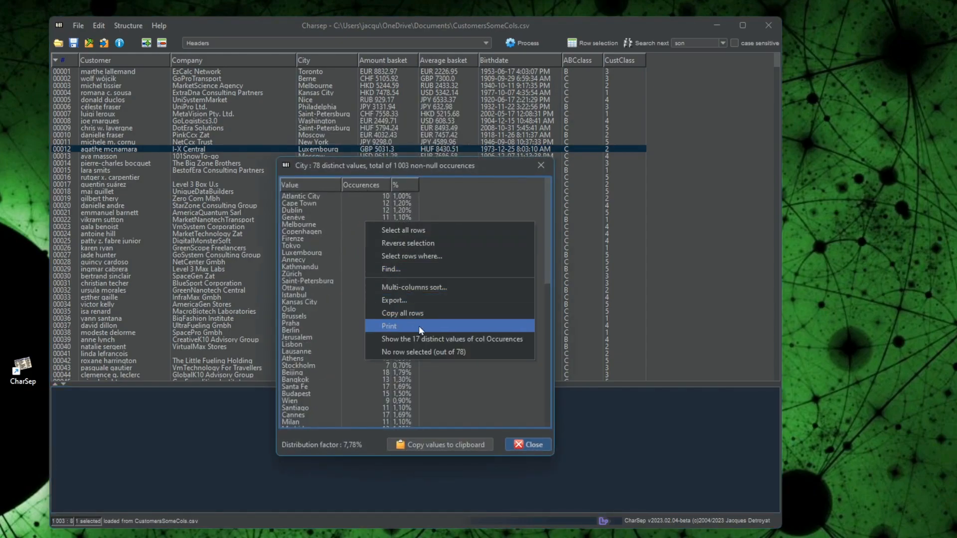
click(421, 339)
Step: Sort the distinct Occurences values by their own Occurences in ascending order and select the value 12
drag(565, 318, 402, 122)
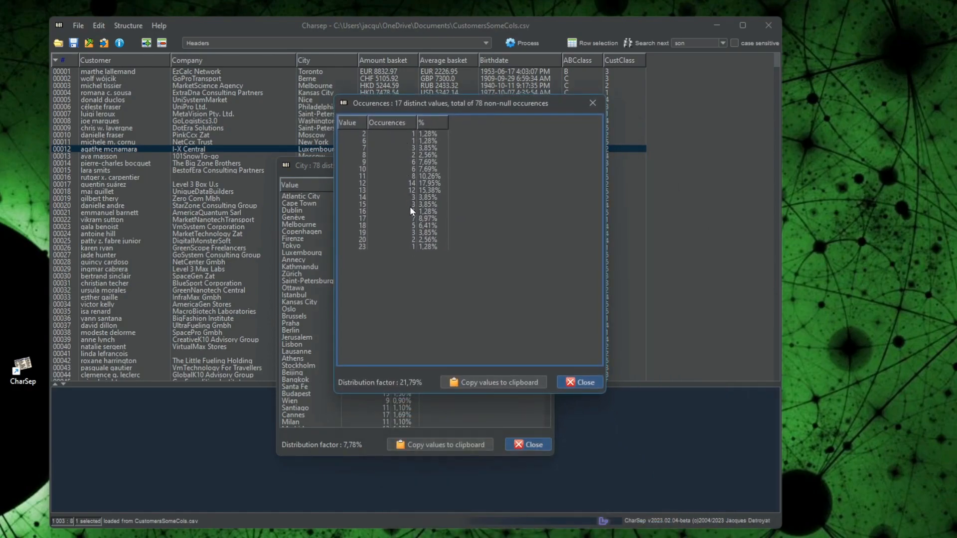
click(398, 125)
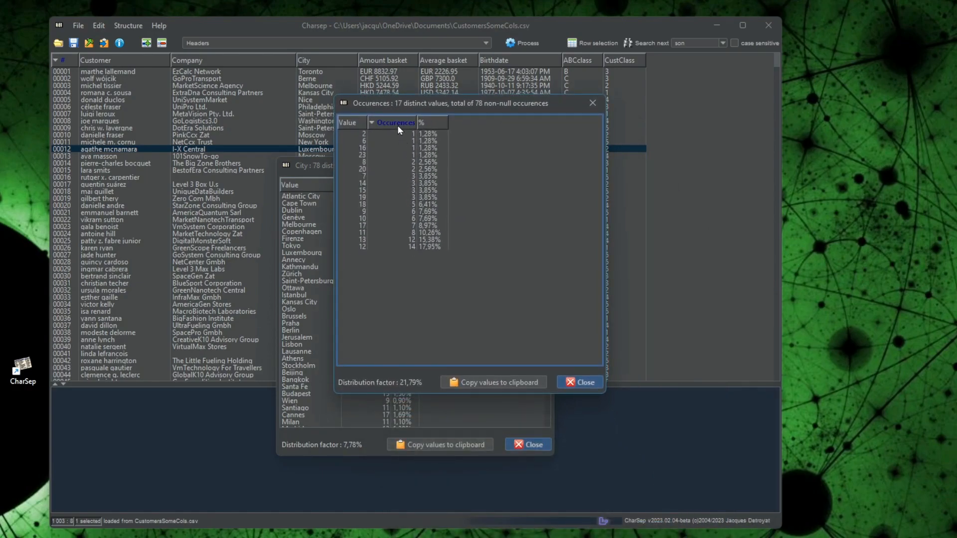
click(405, 247)
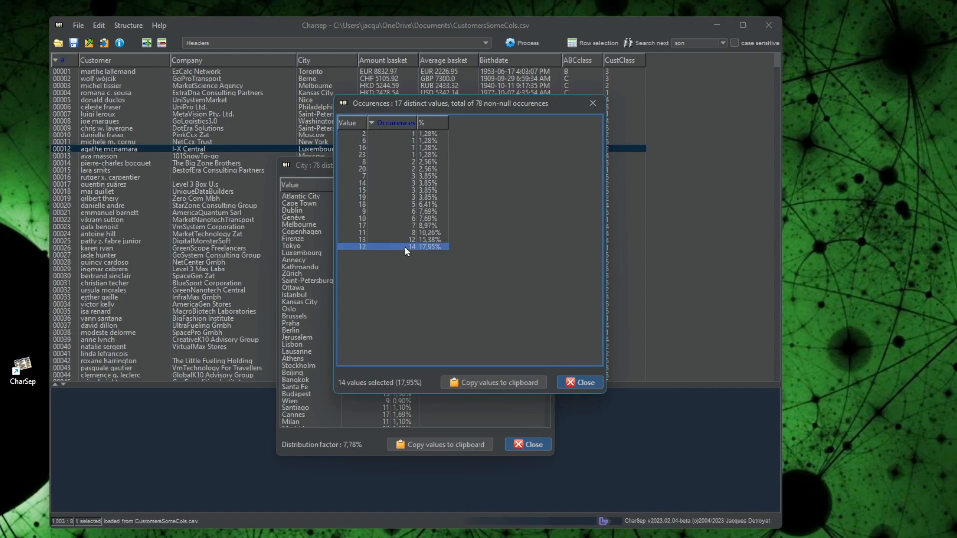
Step: Apply the distinct Occurences value 12 to select the matching cities, review the City list, and close it to select their rows
double_click(405, 247)
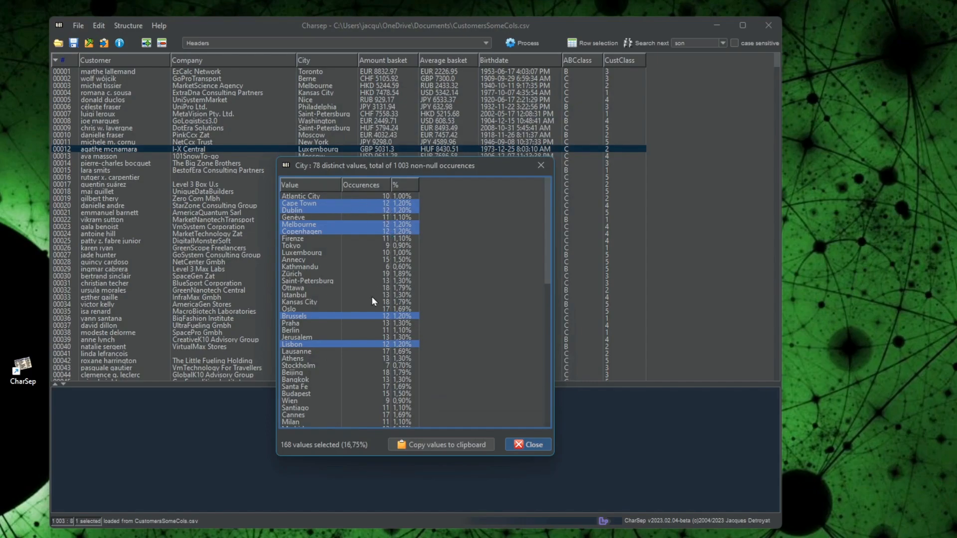
scroll(375, 345, down, 9)
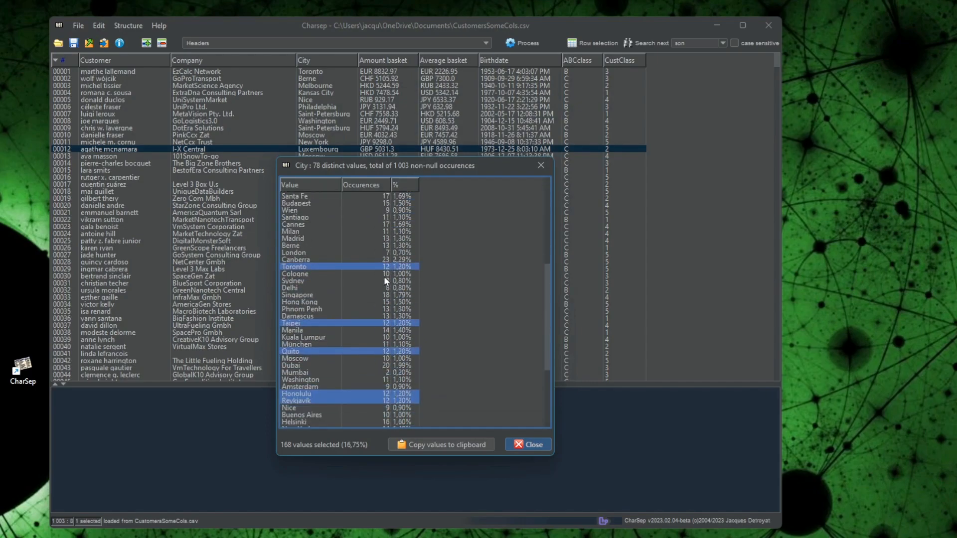
scroll(382, 319, down, 3)
scroll(341, 336, down, 3)
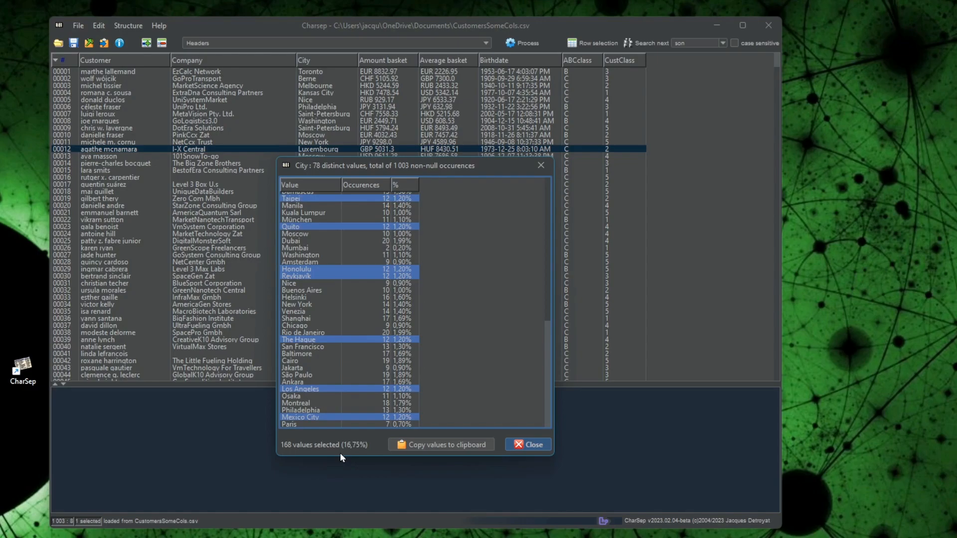
click(540, 444)
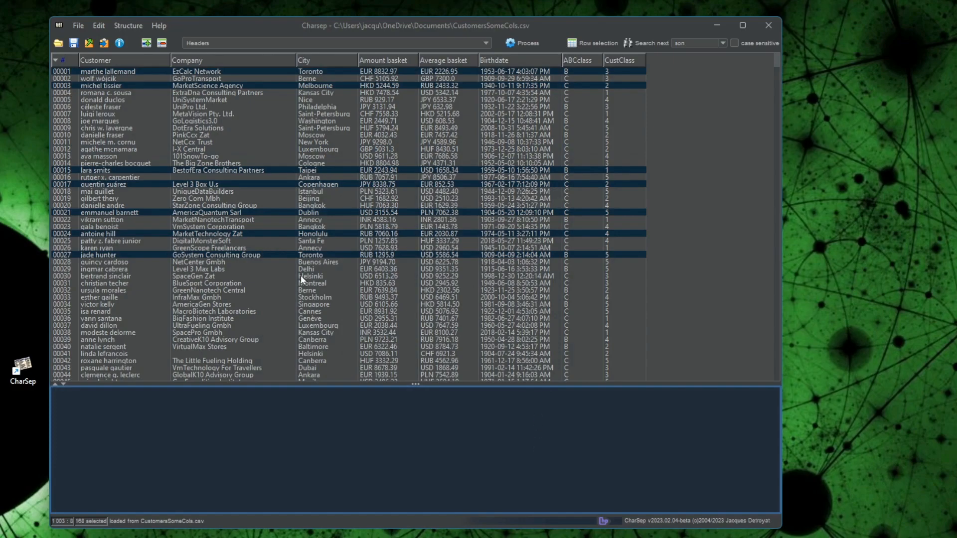
Step: Select the NetCenter Gmbh row, open the grid profile validation, and discover its profile rules with 95 % precision
click(257, 261)
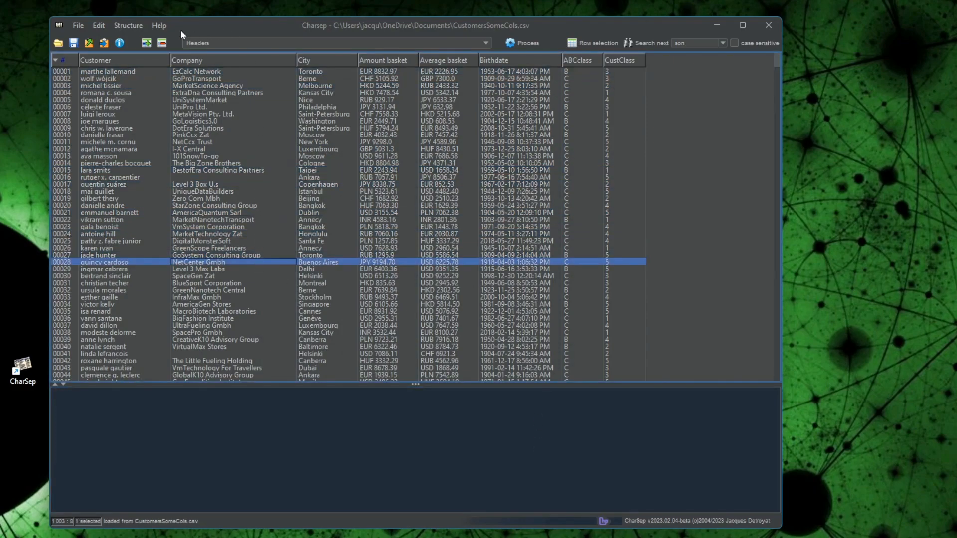
click(94, 26)
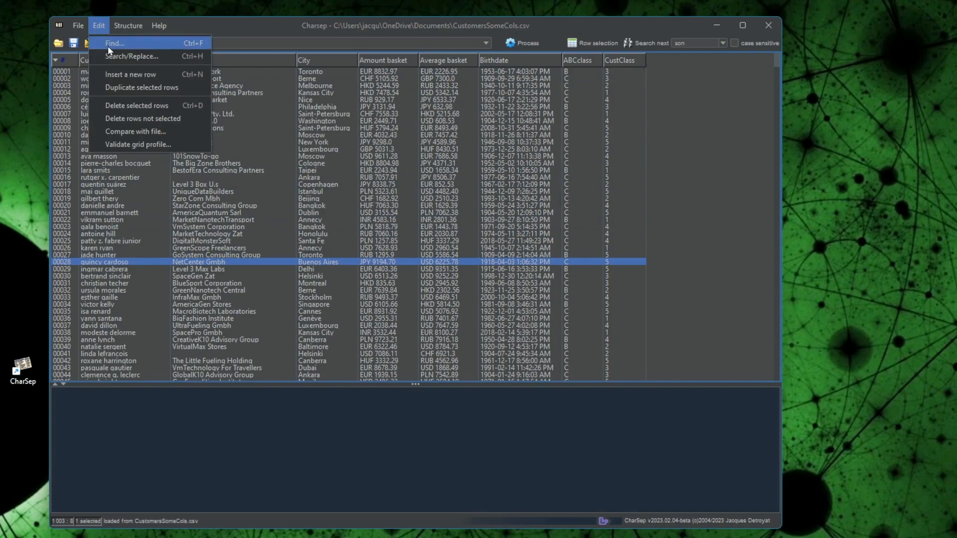
click(146, 144)
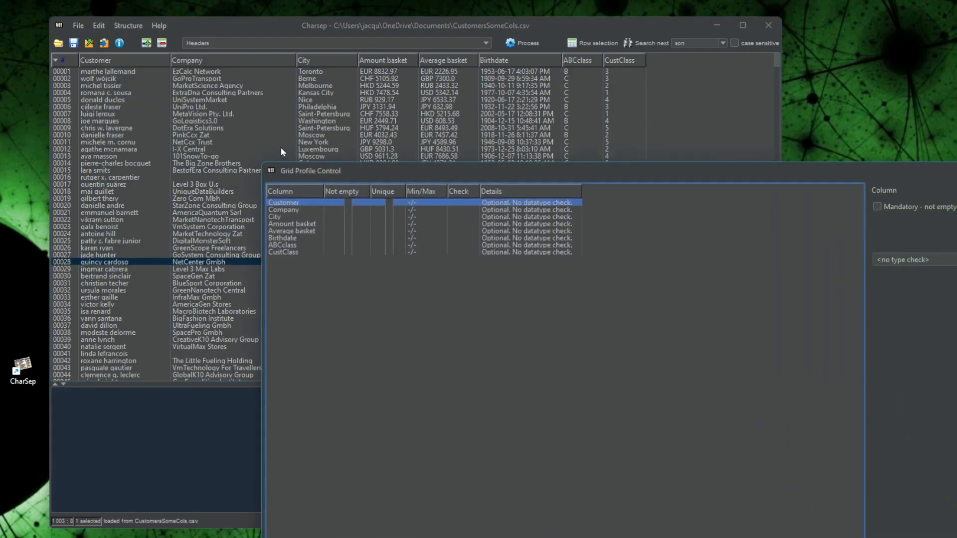
drag(309, 169, 145, 85)
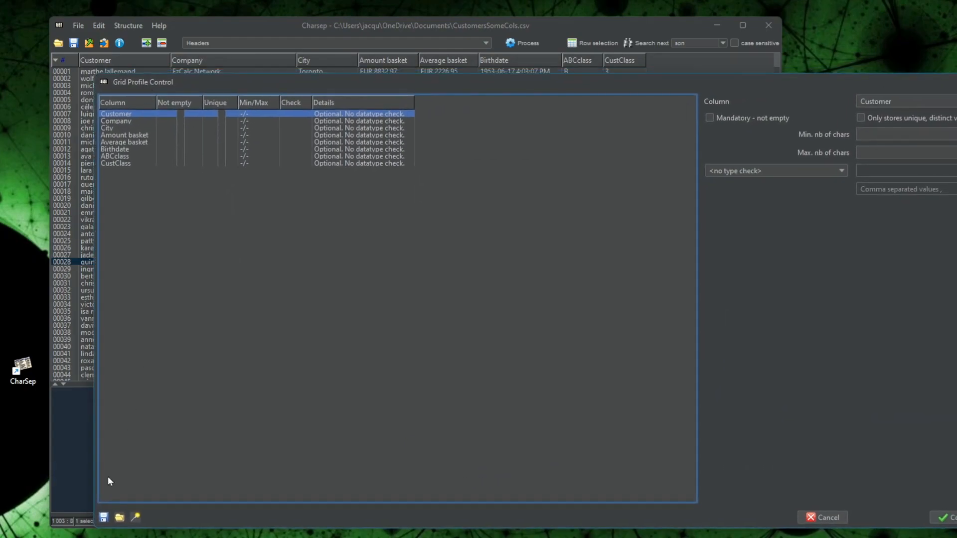
click(135, 518)
click(579, 303)
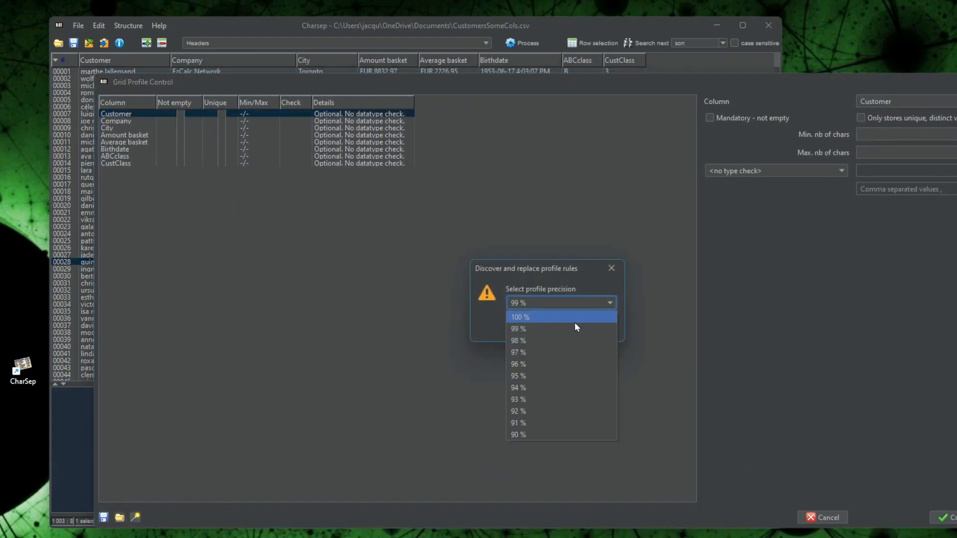
click(537, 376)
click(548, 326)
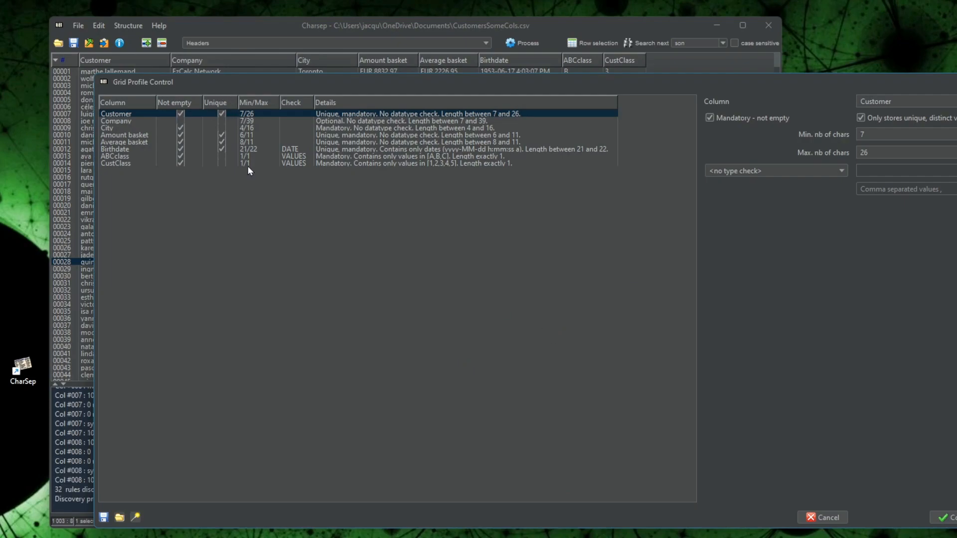
Step: Show the distinct values of the profile's Min/Max column, select the columns having 1/1, and cancel the grid profile
right_click(246, 132)
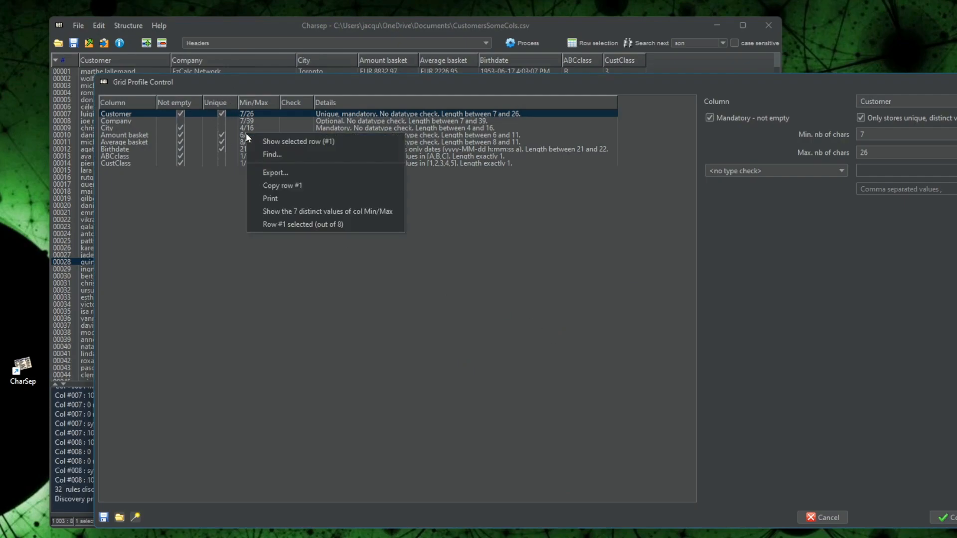
click(304, 211)
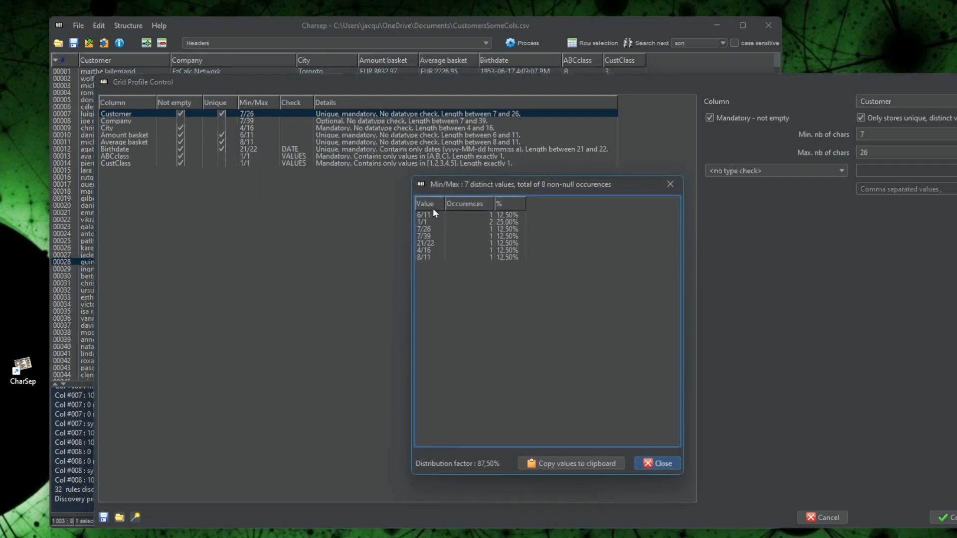
drag(472, 186, 216, 190)
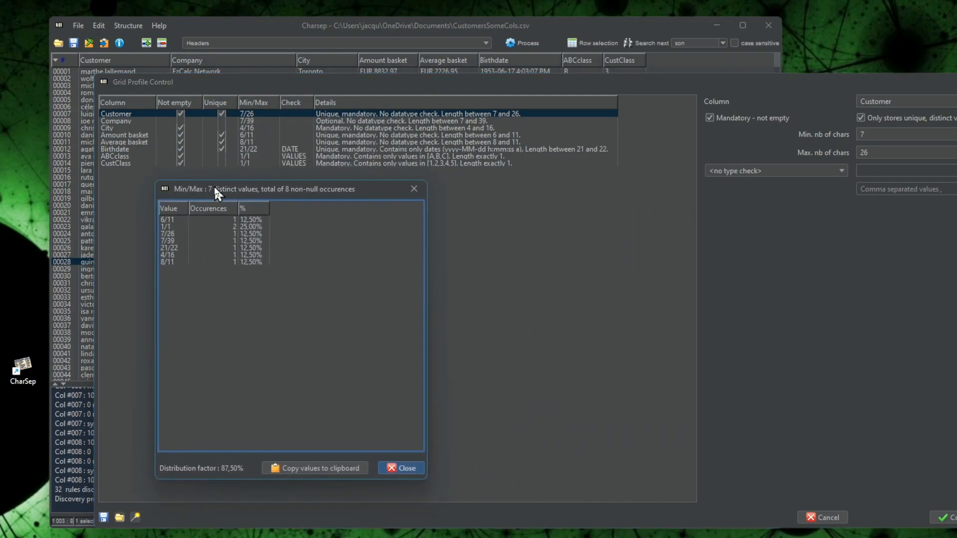
click(232, 226)
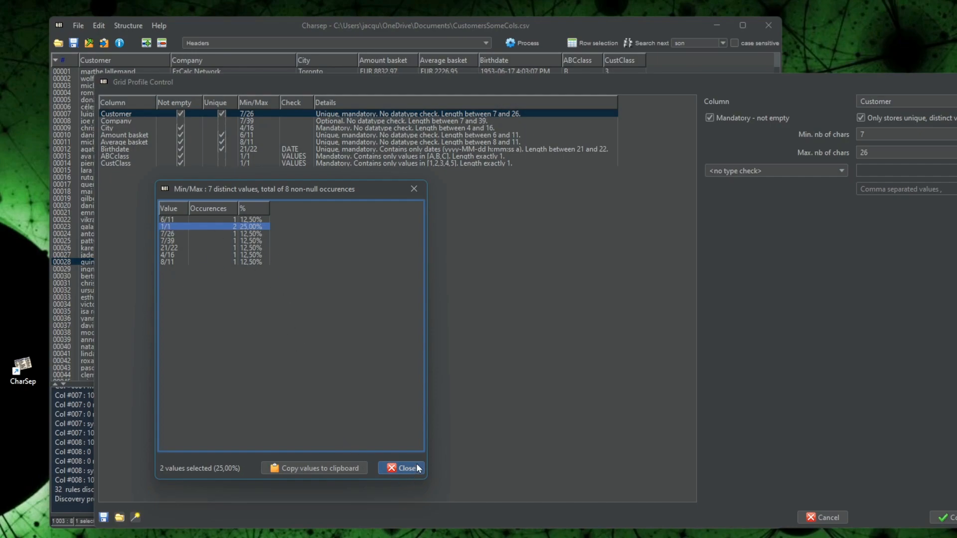
click(404, 468)
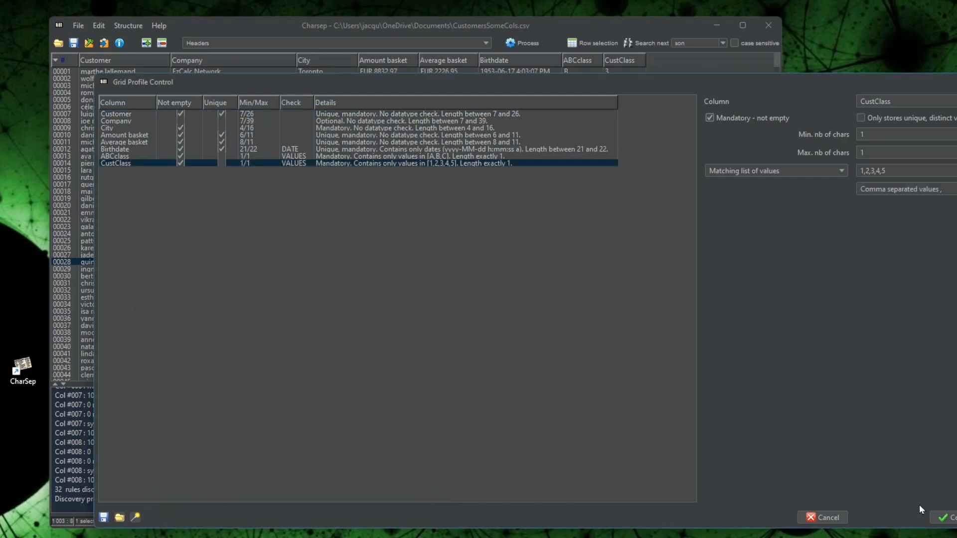
click(836, 519)
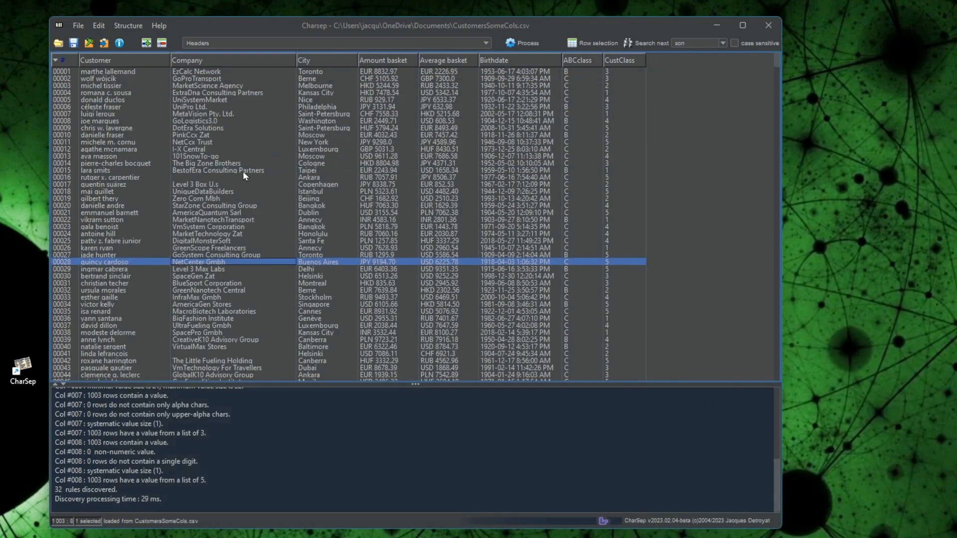
Step: Sort the table by the Customer column in ascending order and select the NoNano Labs row
drag(235, 143, 236, 272)
click(260, 292)
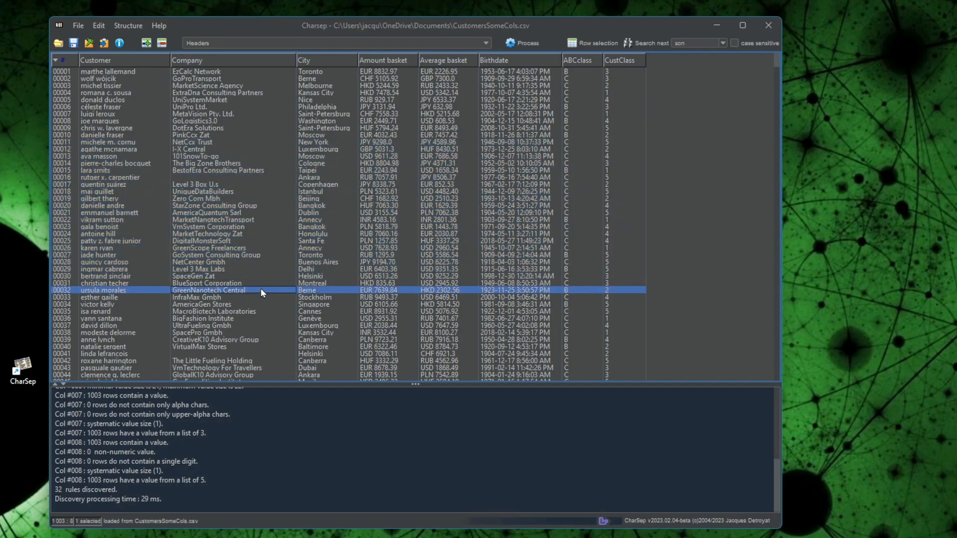
click(96, 60)
click(216, 121)
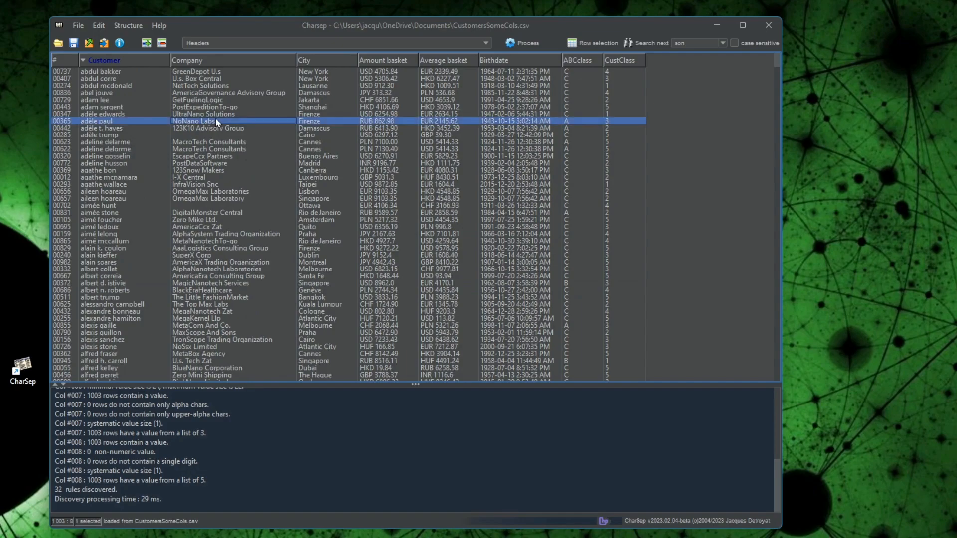
Step: Apply a multi-column sort to the table by City, Company and ABCclass
right_click(215, 121)
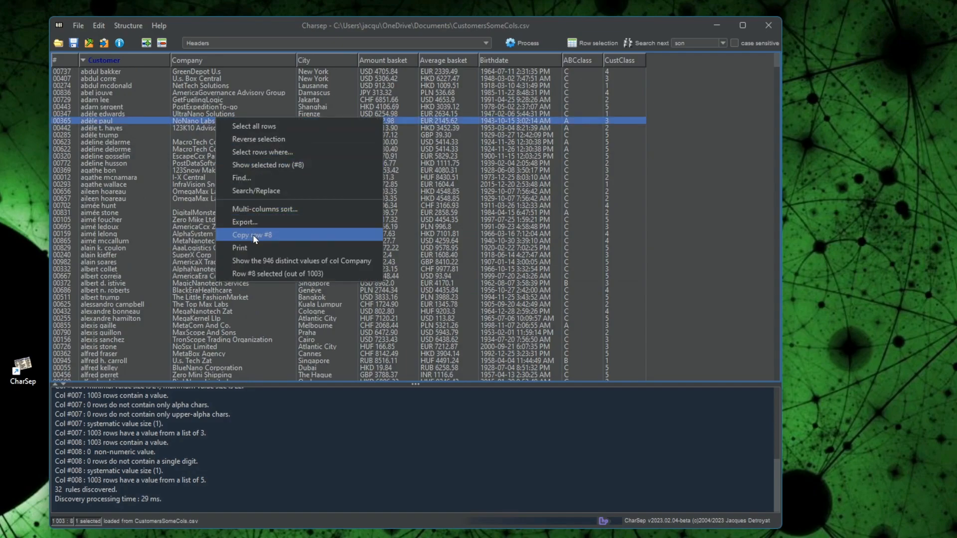
click(262, 206)
click(368, 208)
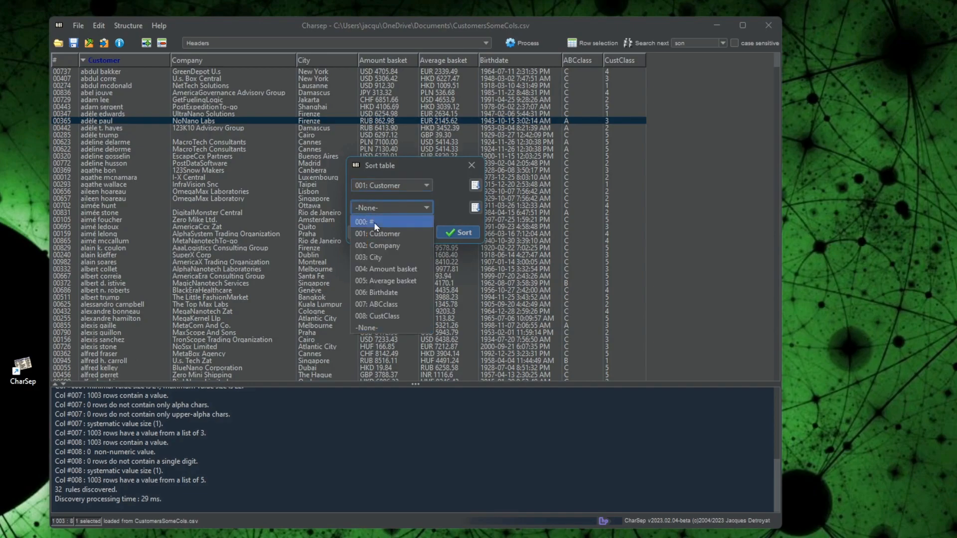
click(381, 244)
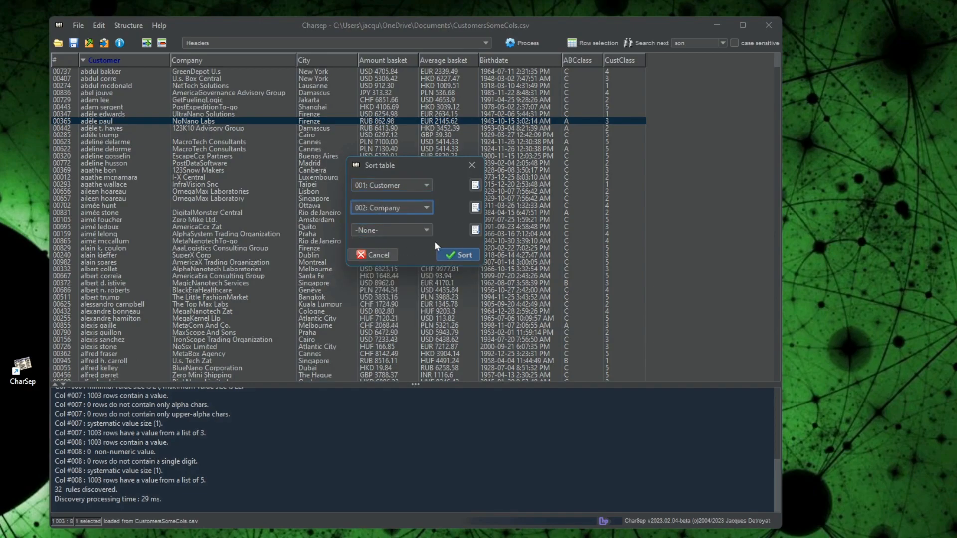
click(393, 185)
click(393, 236)
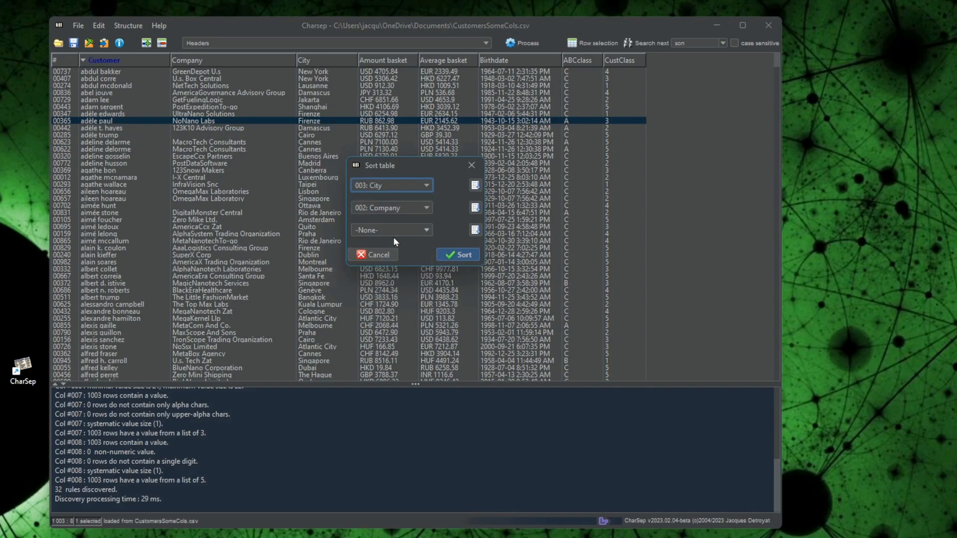
click(394, 230)
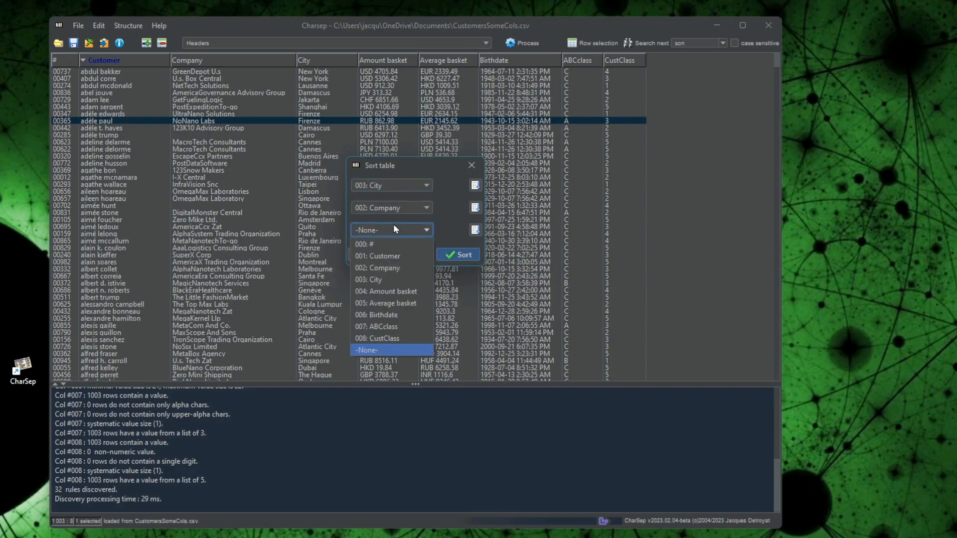
click(394, 327)
click(454, 259)
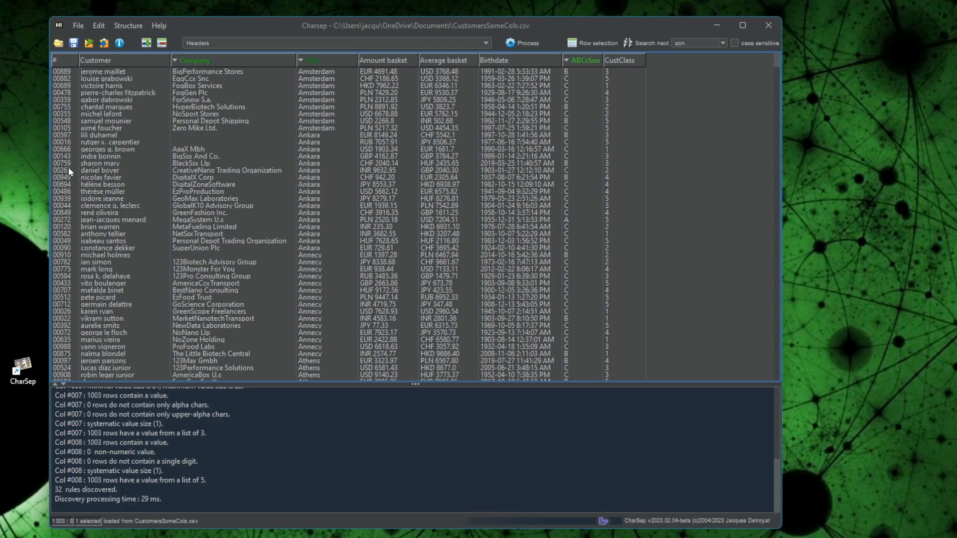
Step: Restore the ascending # order, select the MetaVision Pty. Ltd. row, and sort the table by Company
click(59, 63)
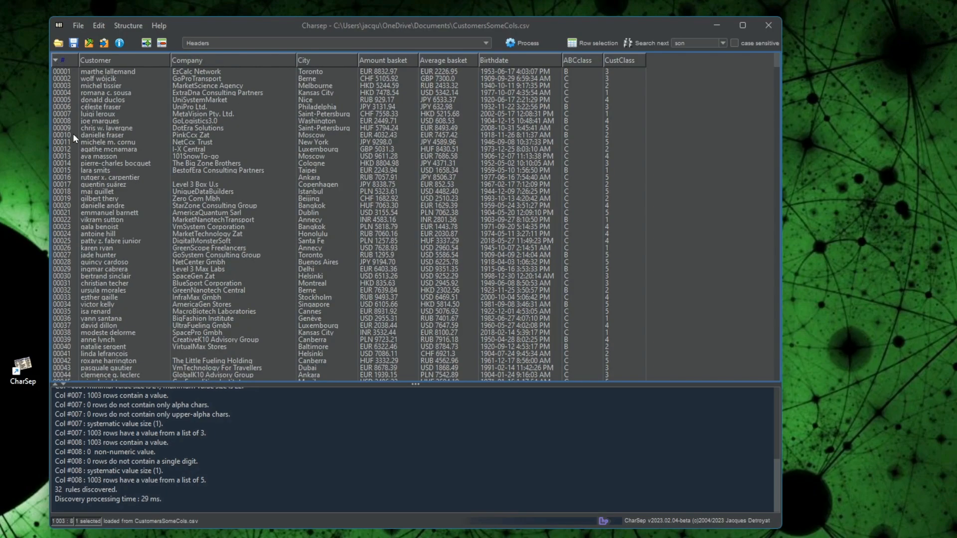
click(247, 112)
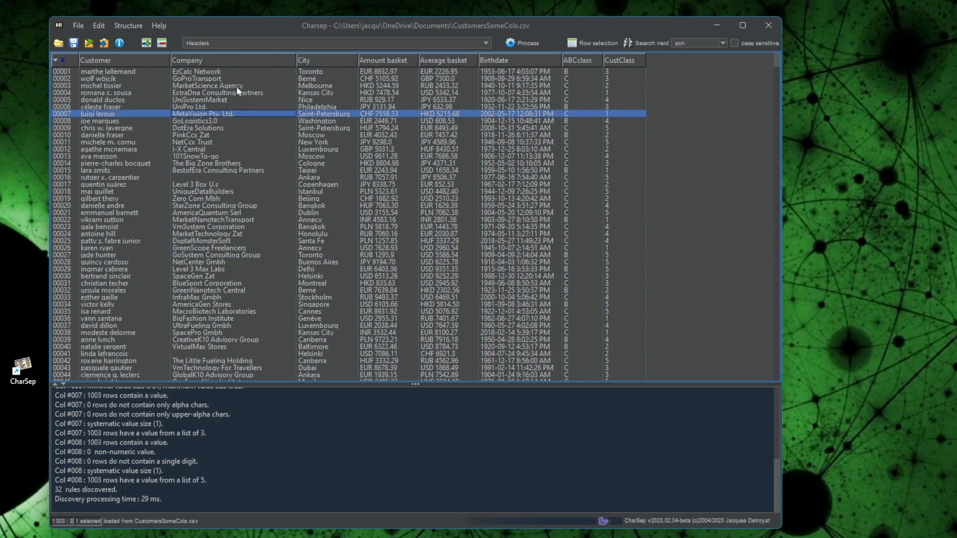
click(208, 58)
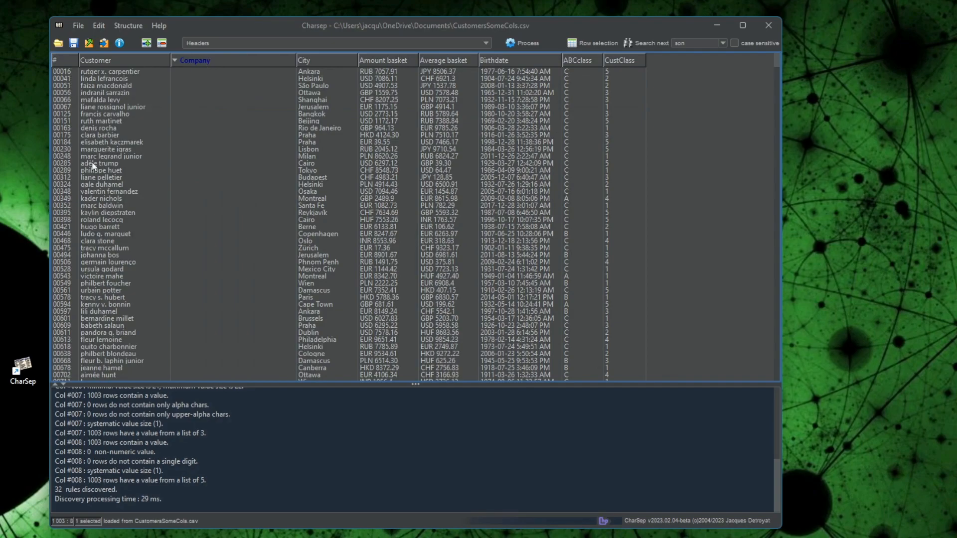
Step: Sort the table by City in ascending order and renumber the rows in the grid
click(319, 61)
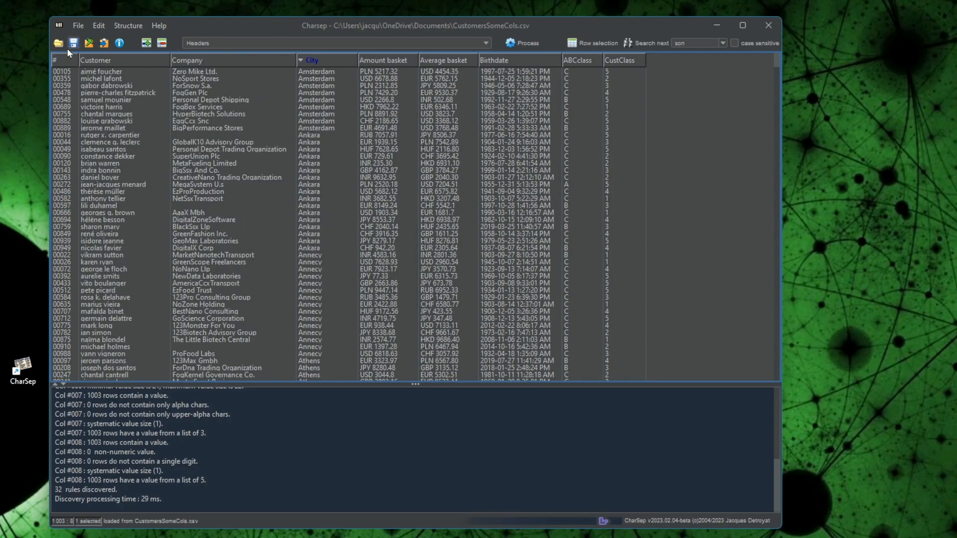
click(76, 26)
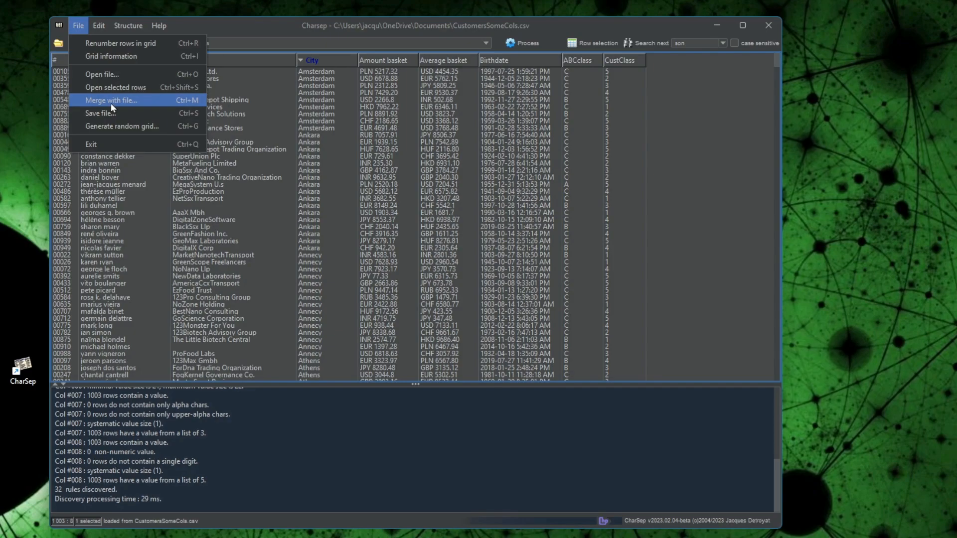
click(122, 46)
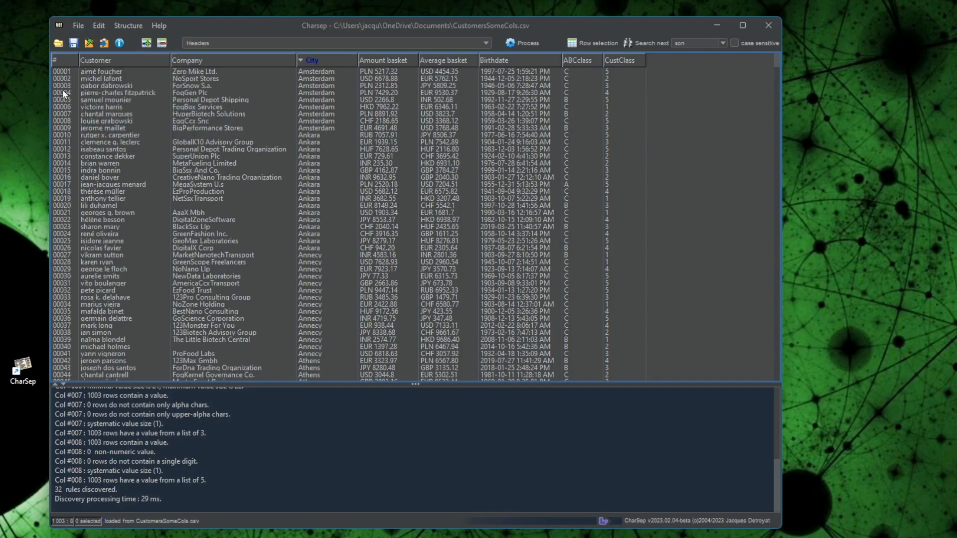
Step: Select rows 00008 through 00026, and reduce the selection to the FogGen Plc row
click(217, 120)
shift+click(229, 248)
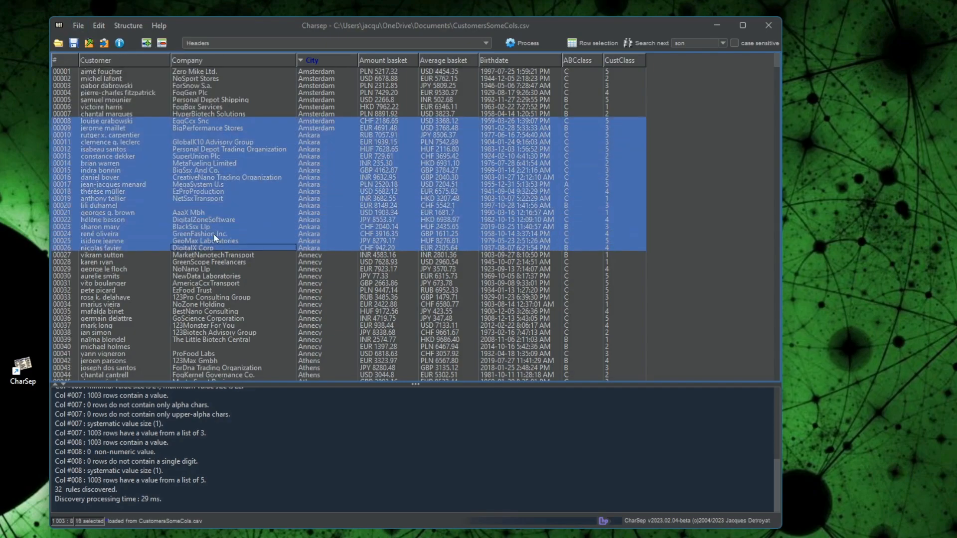
click(191, 95)
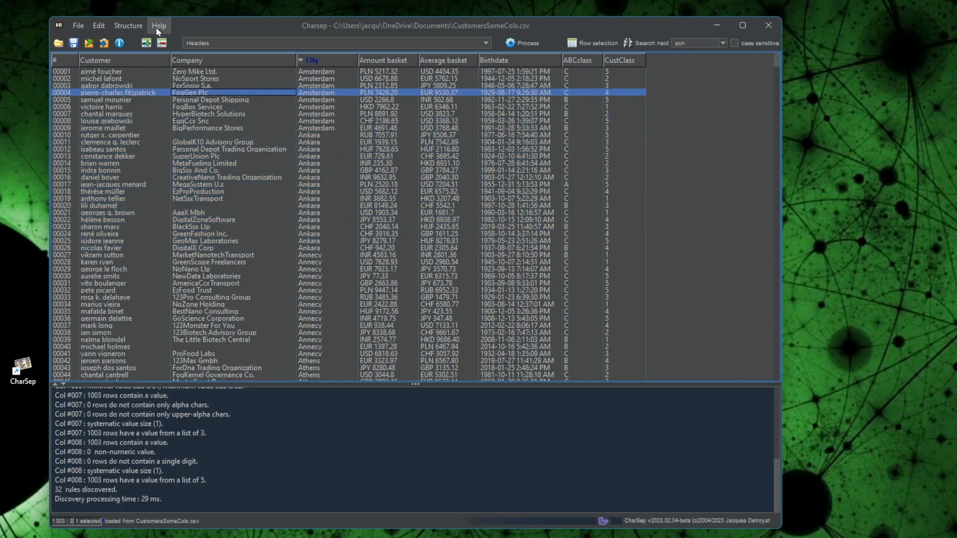
Step: List the available charsets, reposition and resize their window, and select the 1026 charset row
click(158, 27)
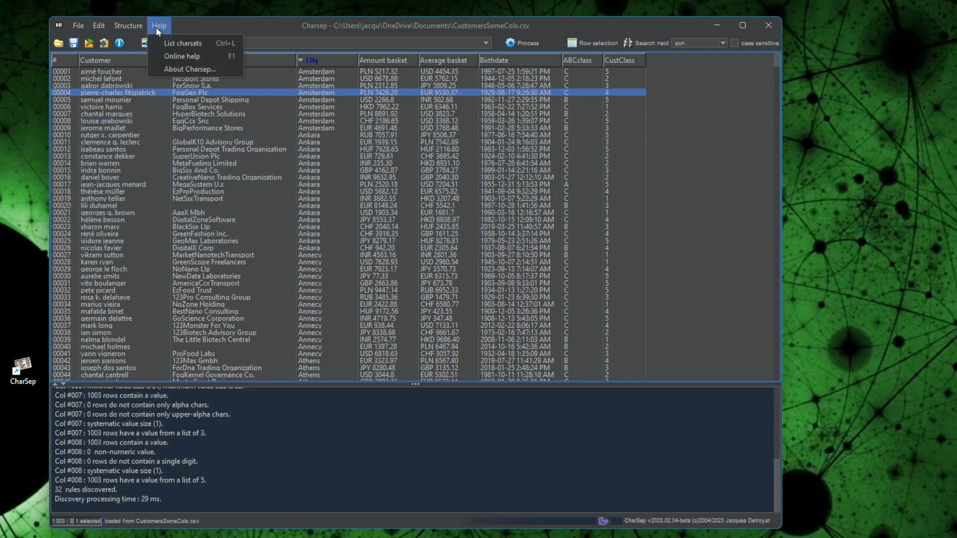
click(208, 46)
drag(378, 46, 183, 35)
drag(849, 537, 856, 480)
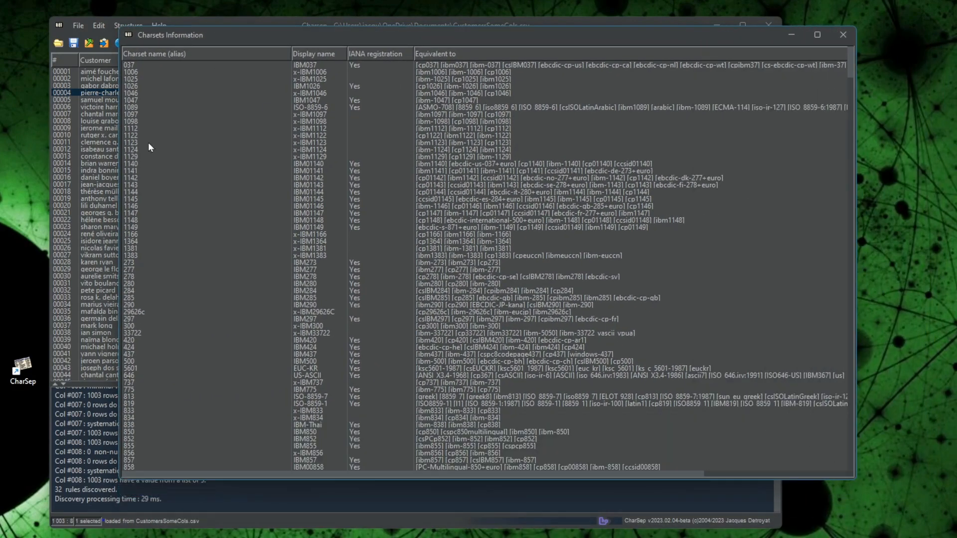
click(151, 63)
click(150, 86)
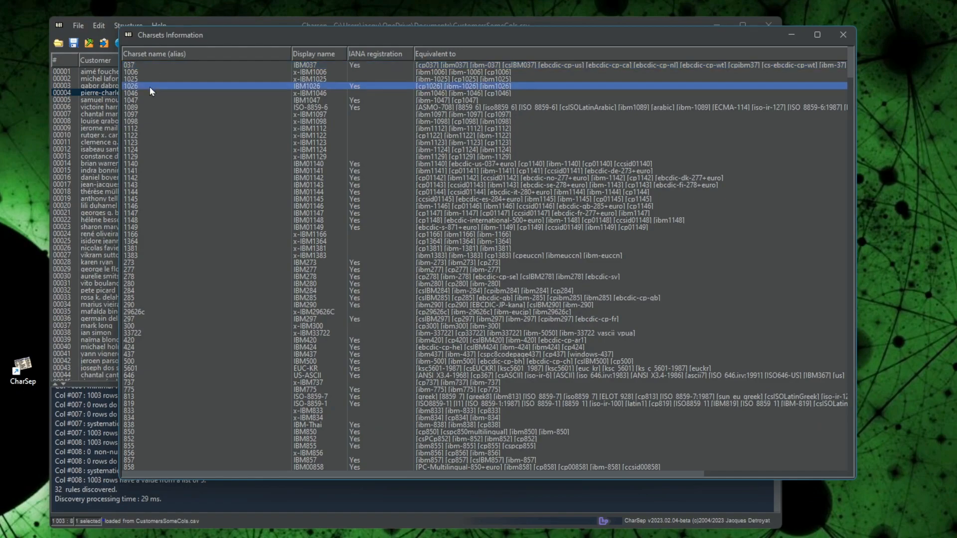
Step: Select the charset rows from 1047 through 1364 in the Charsets Information list
click(151, 159)
drag(471, 100, 445, 255)
drag(385, 477, 153, 375)
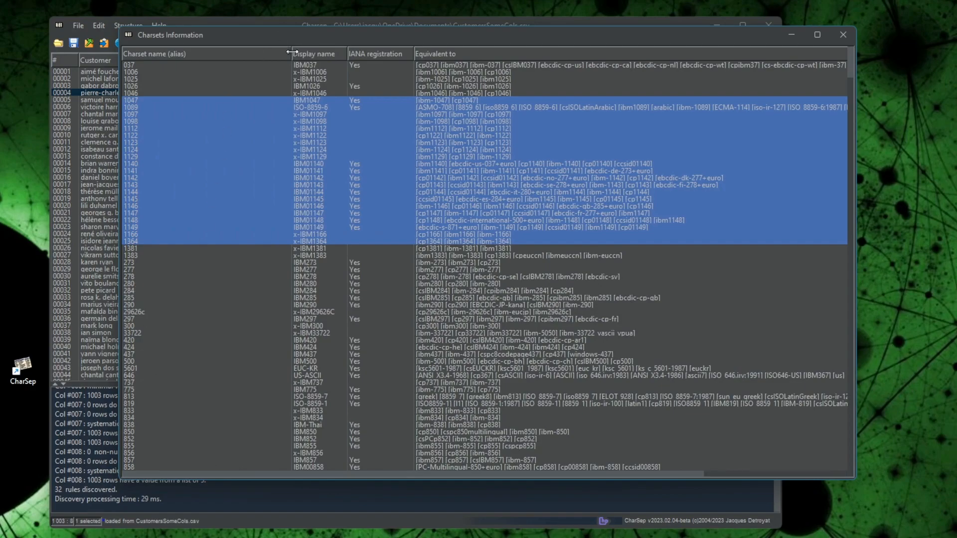
Step: Narrow the Charset name and Equivalent to columns, and reduce the selection to the 1129 charset row
drag(292, 52, 201, 56)
click(372, 158)
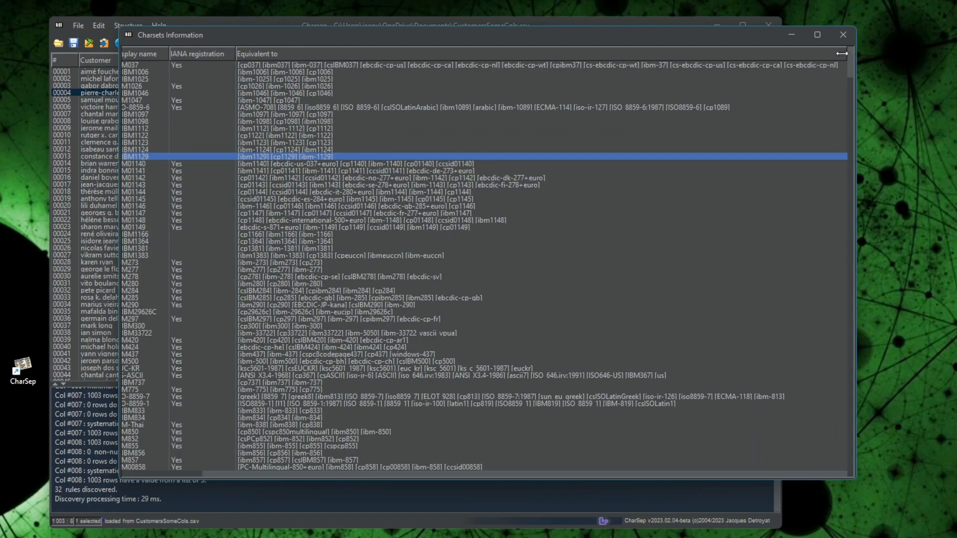
drag(848, 49, 588, 50)
right_click(352, 150)
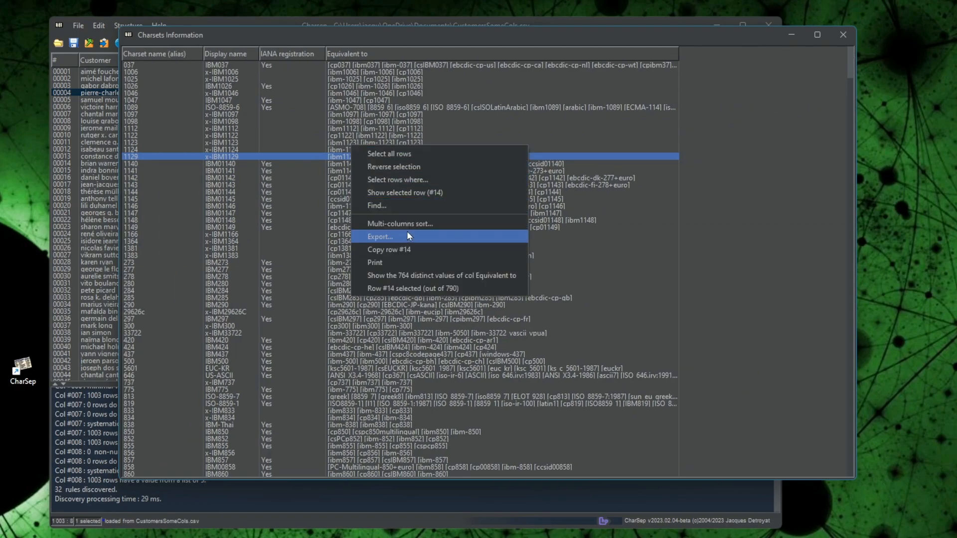
click(405, 206)
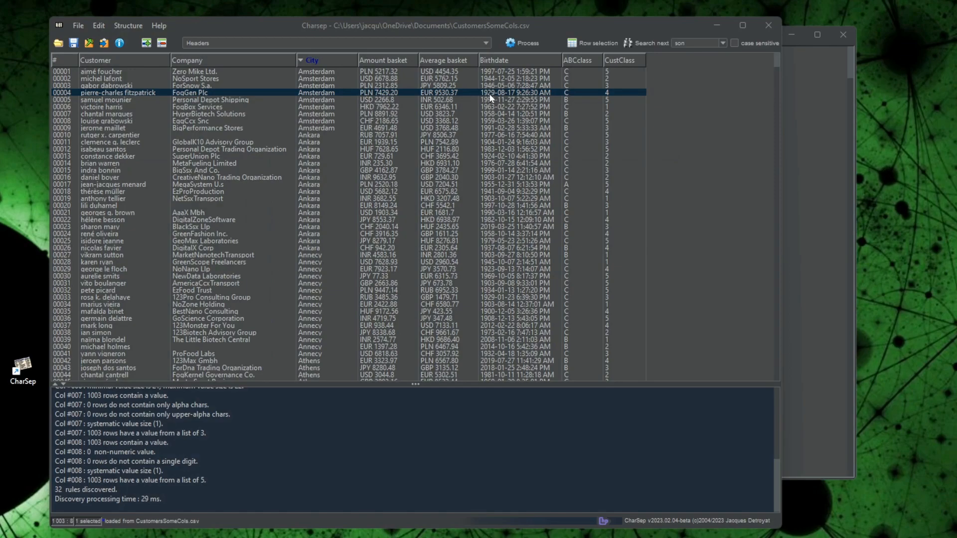
click(812, 93)
Step: Find and select the charset rows whose Equivalent to column contains 1129
right_click(369, 159)
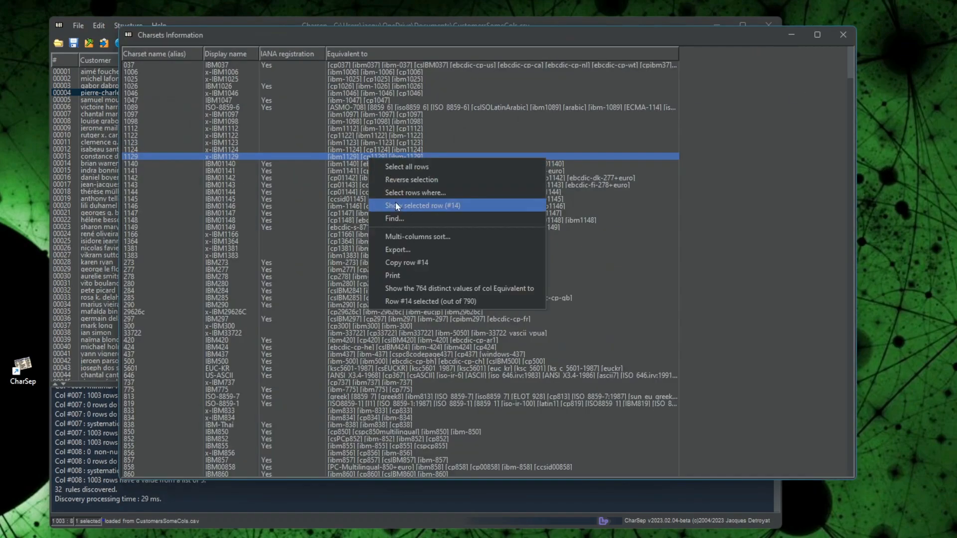
click(396, 217)
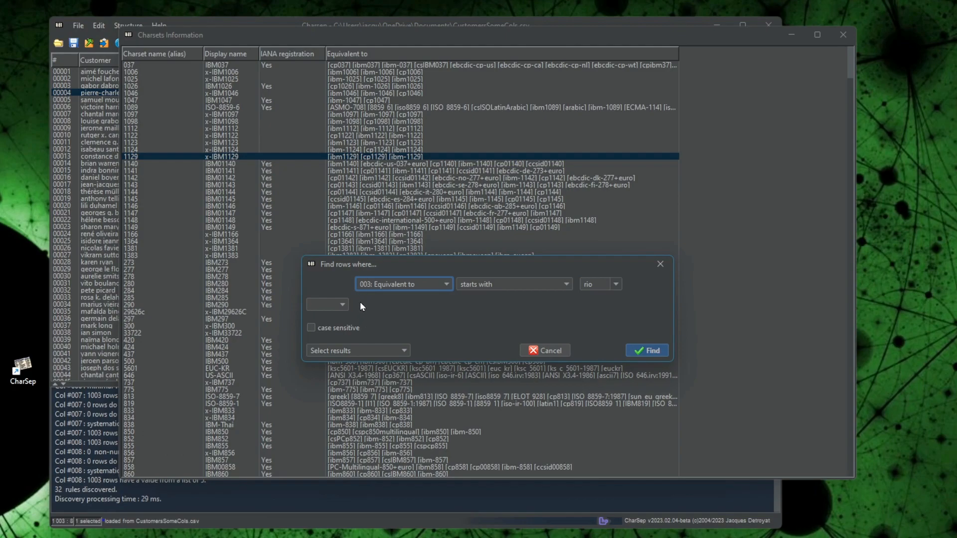
click(605, 289)
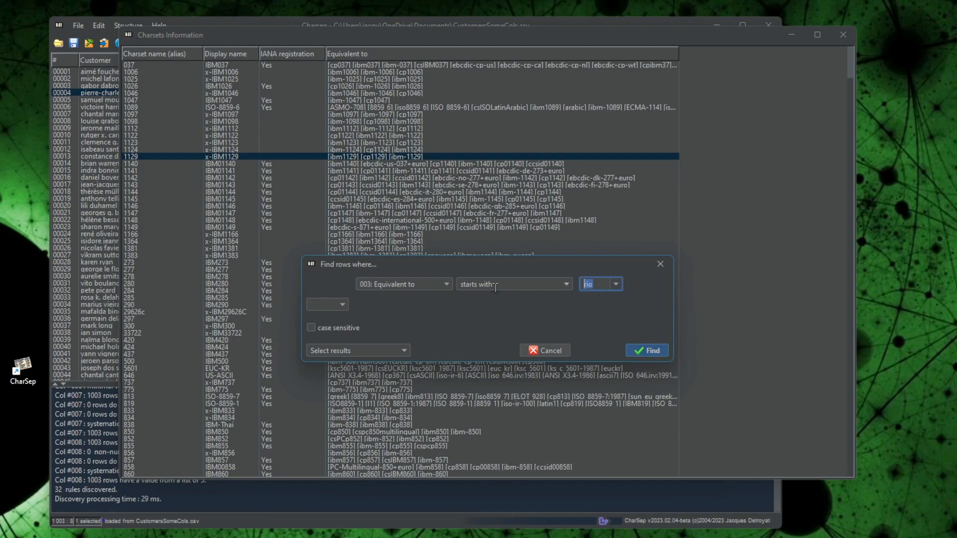
click(438, 283)
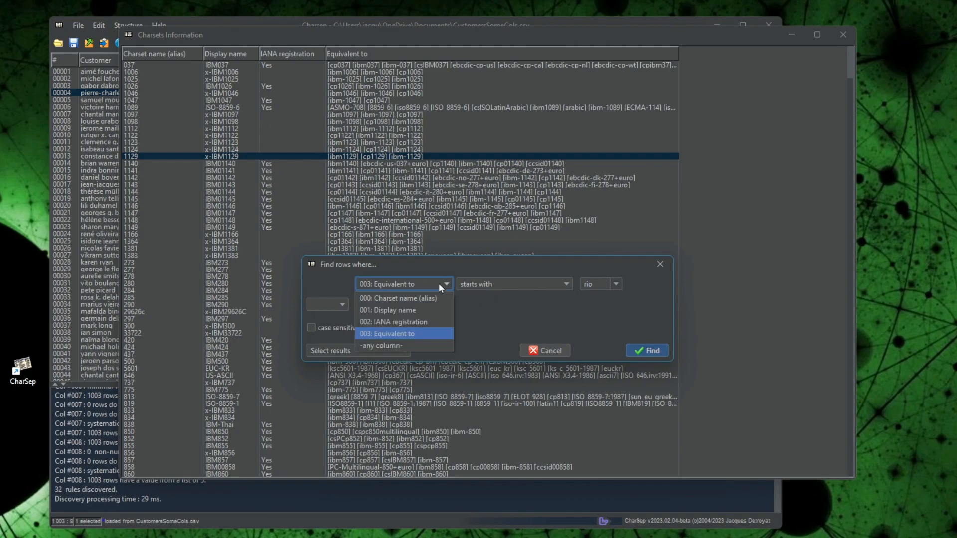
click(423, 334)
click(475, 282)
click(478, 311)
click(586, 283)
text(1129)
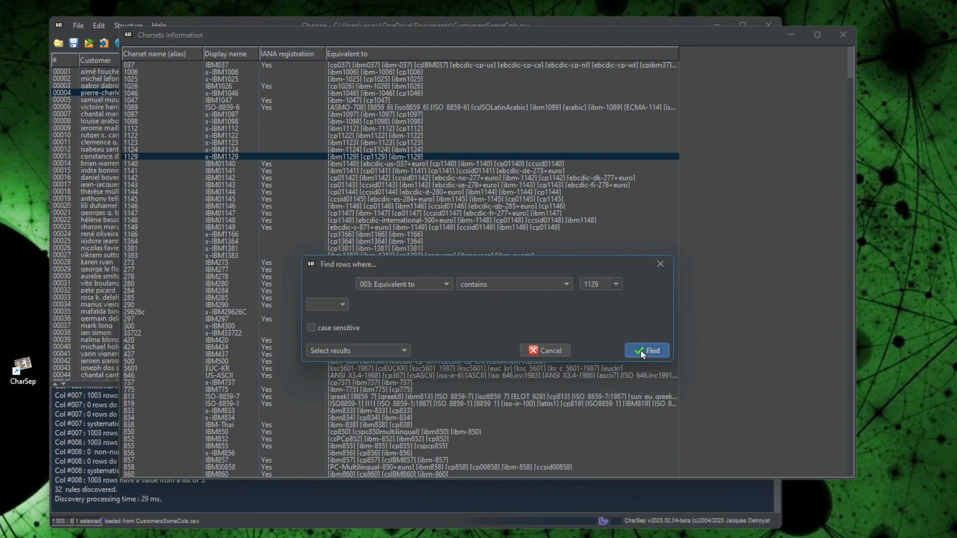
click(641, 351)
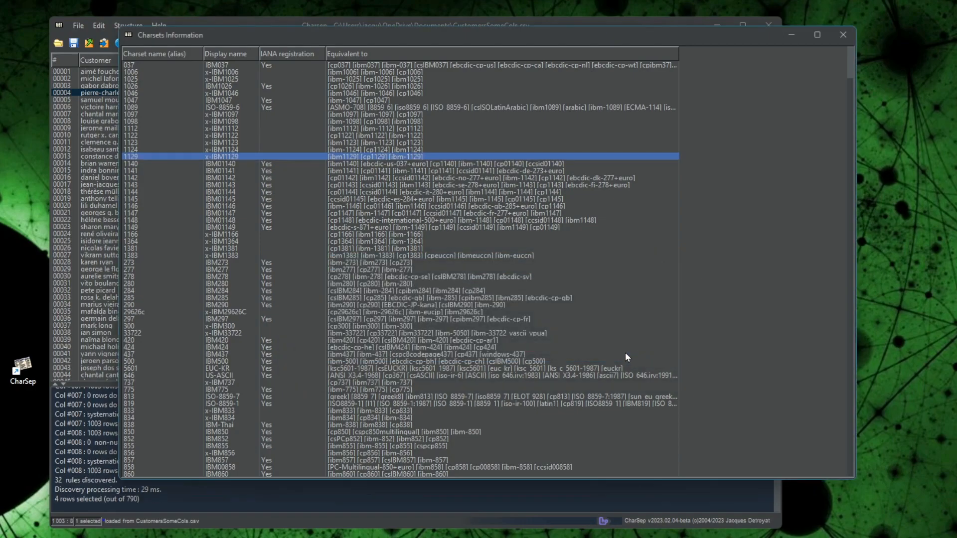
Step: Look through the charset list for selected matches, and close the Charsets Information window
scroll(283, 228, down, 4)
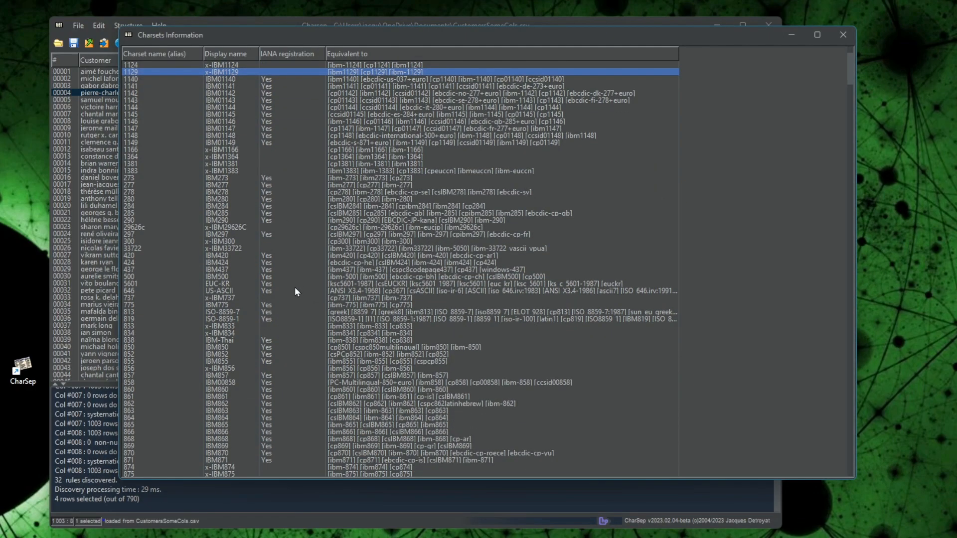
scroll(294, 288, up, 4)
click(842, 35)
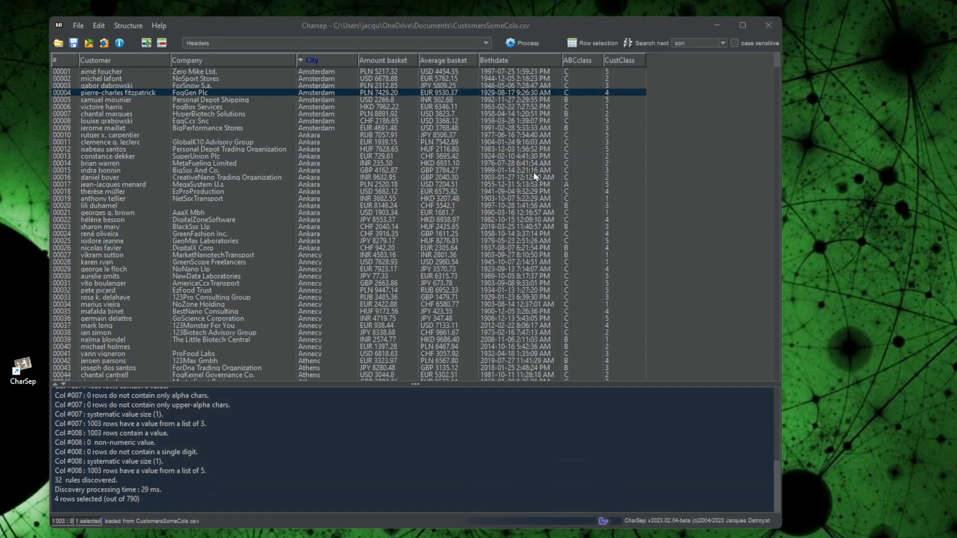
Step: Select rows 00011 through 00015, and switch the application's look and feel to javax.swing.plaf.nimbus.NimbusLookAndFeel
drag(234, 142, 214, 170)
click(159, 26)
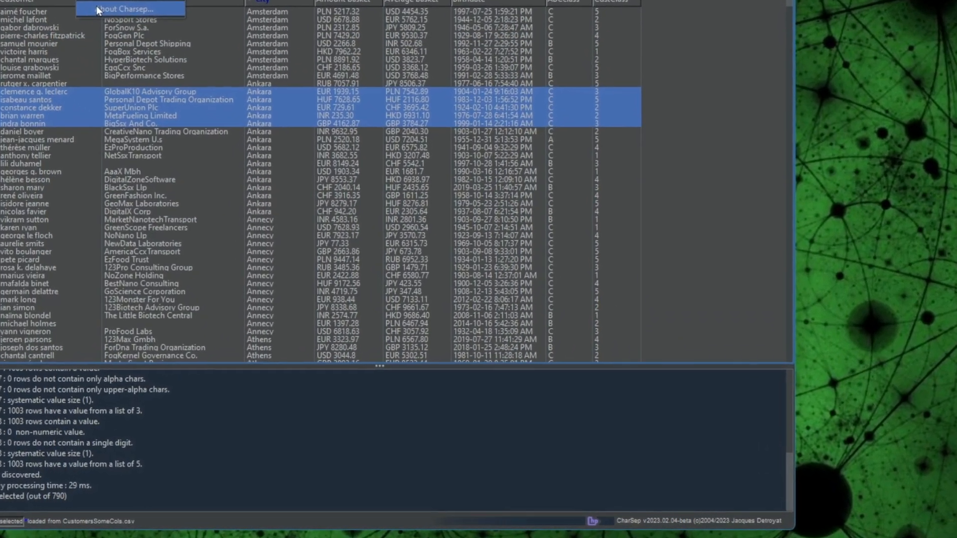
click(120, 9)
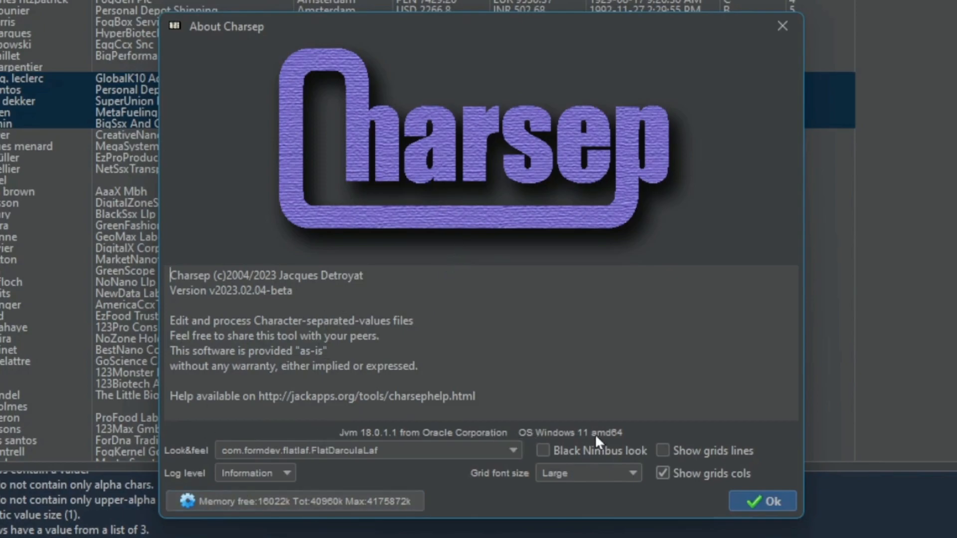
click(375, 457)
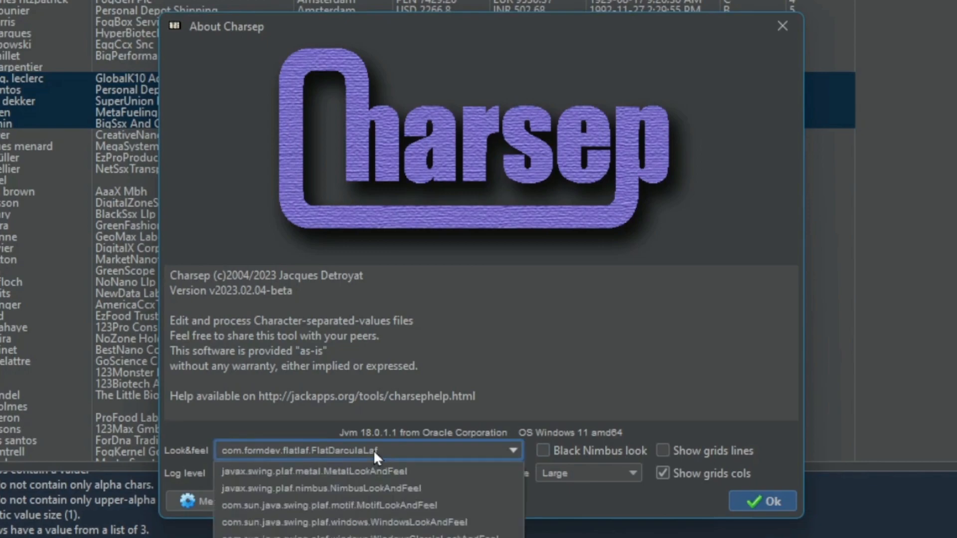
click(379, 492)
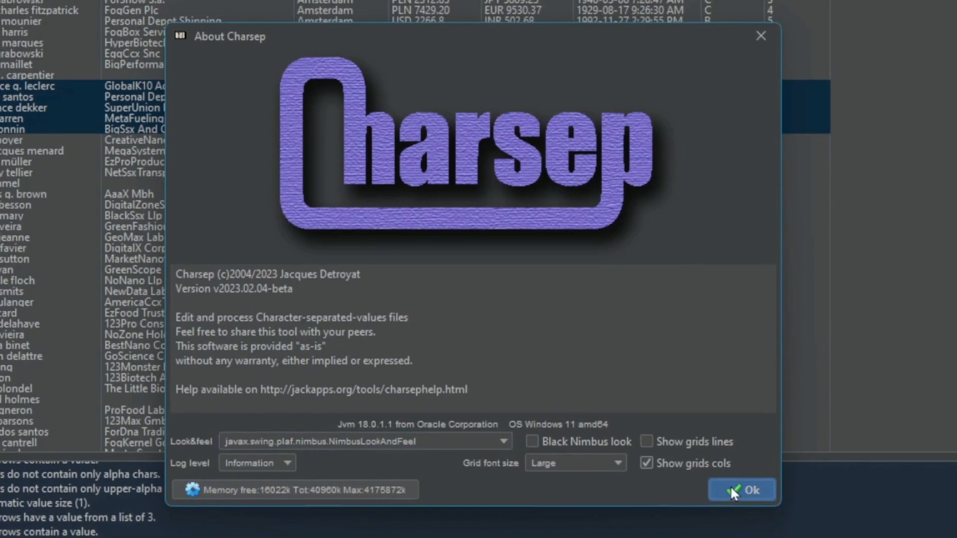
click(750, 500)
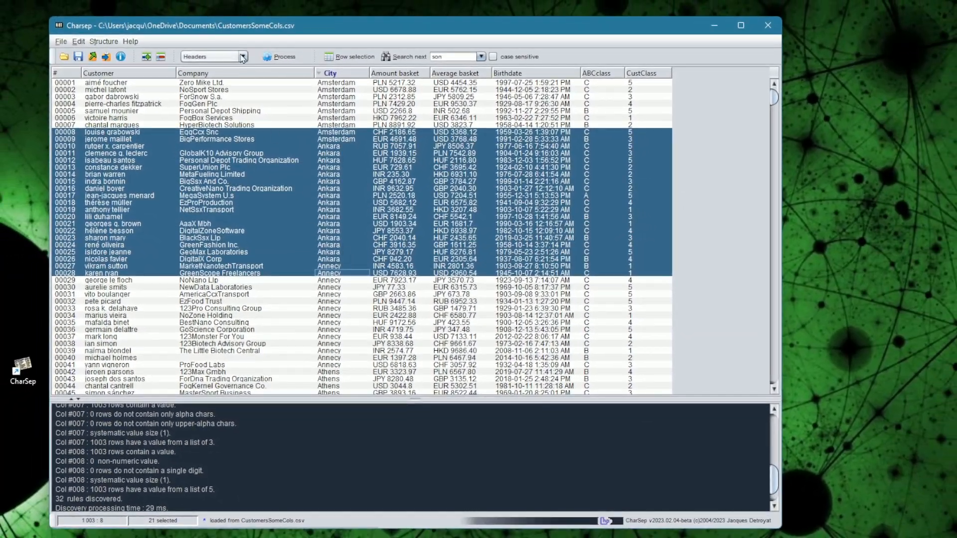
Step: Switch the application's look and feel to com.sun.java.swing.plaf.motif.MotifLookAndFeel
click(119, 27)
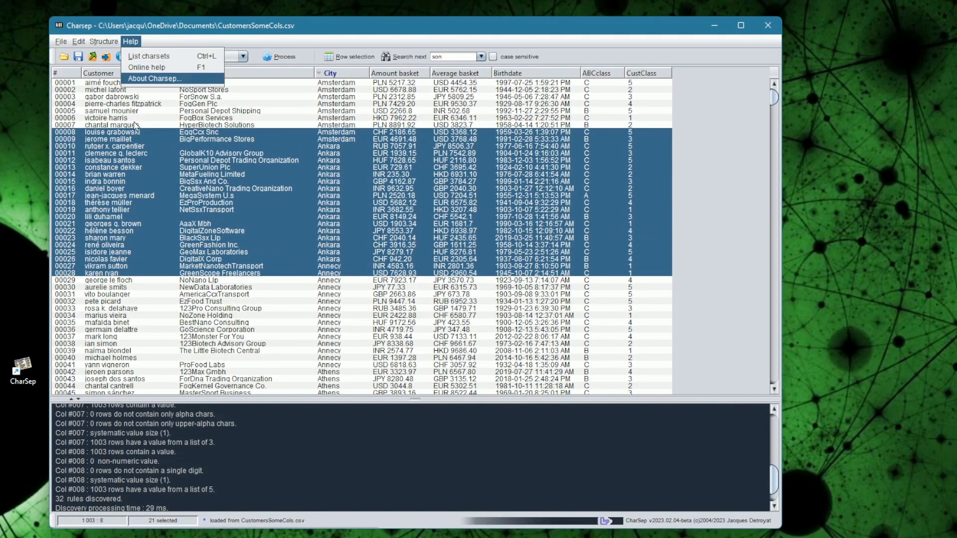
click(144, 79)
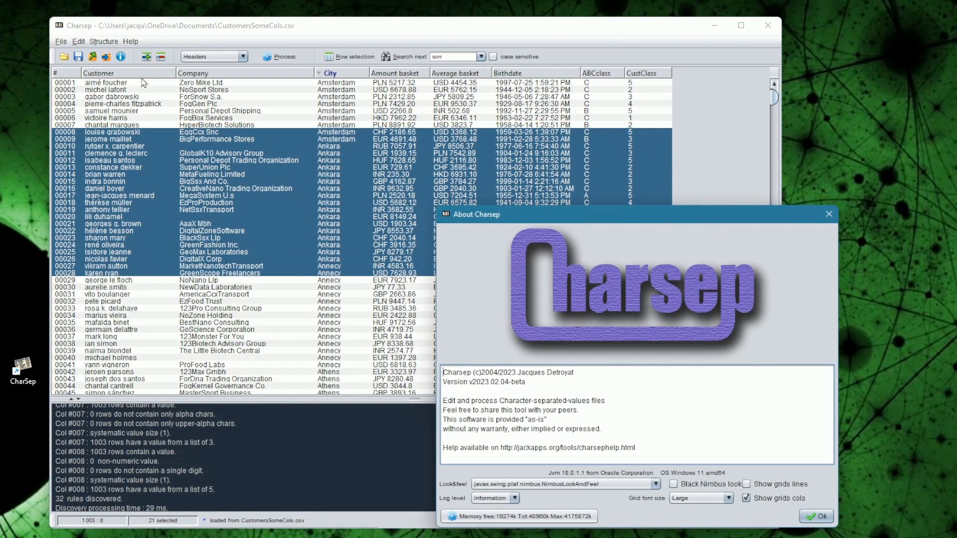
click(564, 484)
click(570, 514)
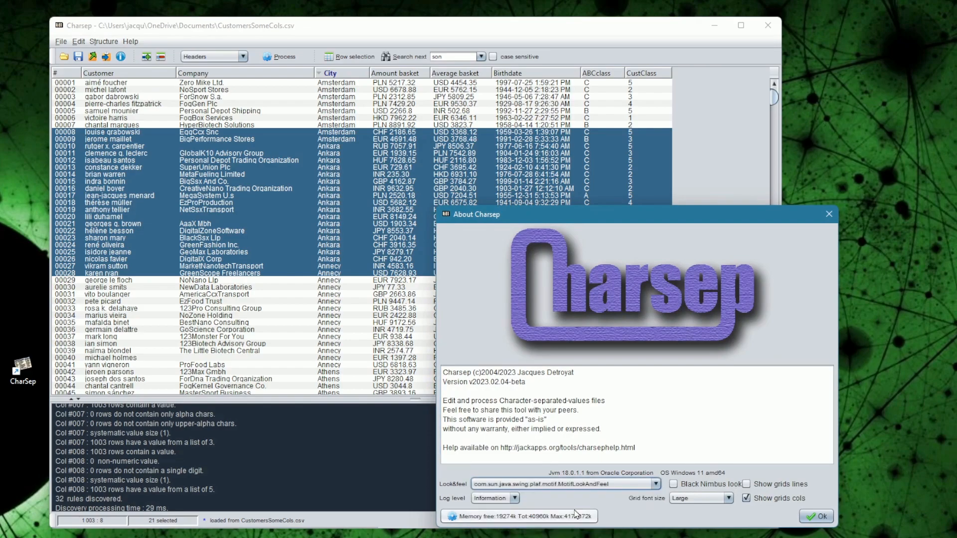
click(819, 518)
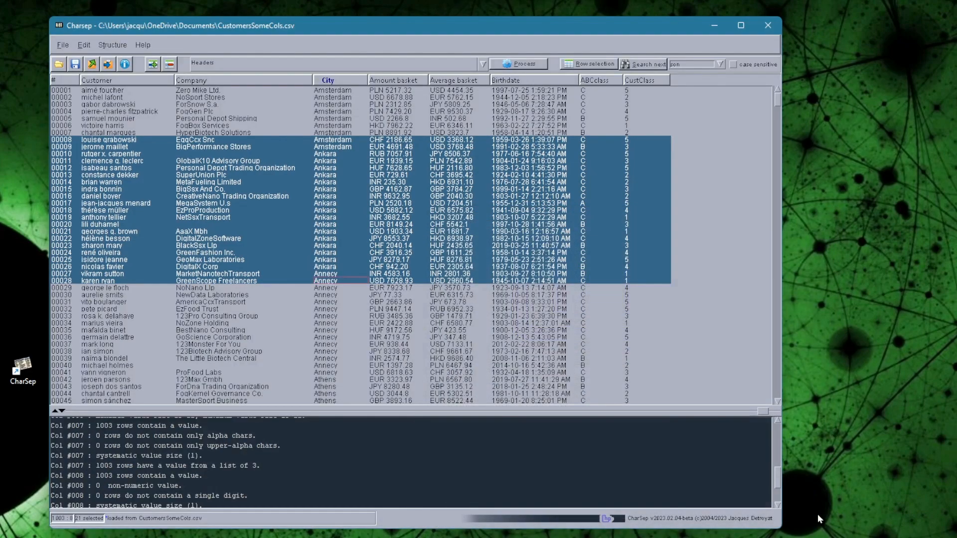
Step: Select rows 00005 through 00029, and sort the table by Company in descending order
drag(275, 119, 234, 288)
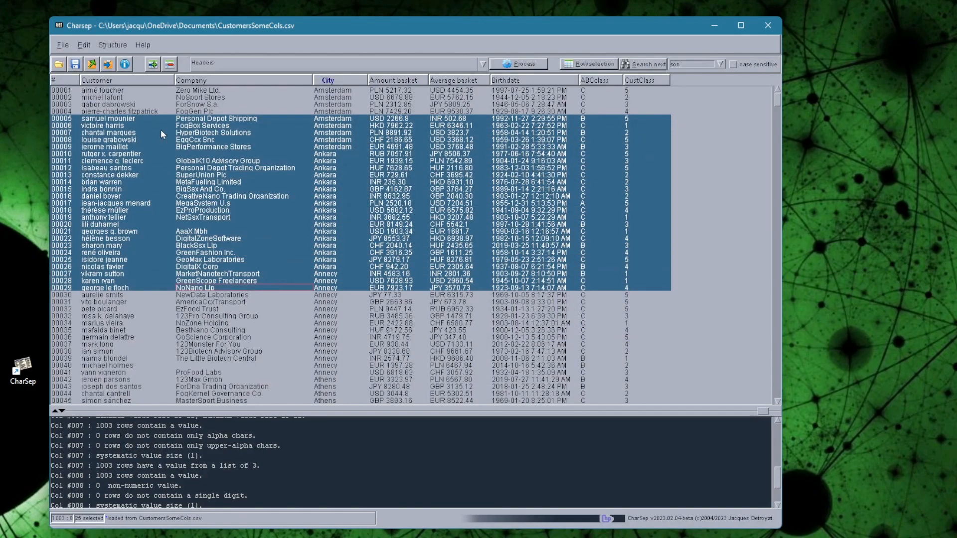
click(224, 83)
Step: Set the look and feel to javax.swing.plaf.nimbus.NimbusLookAndFeel with the Black Nimbus look enabled
click(143, 46)
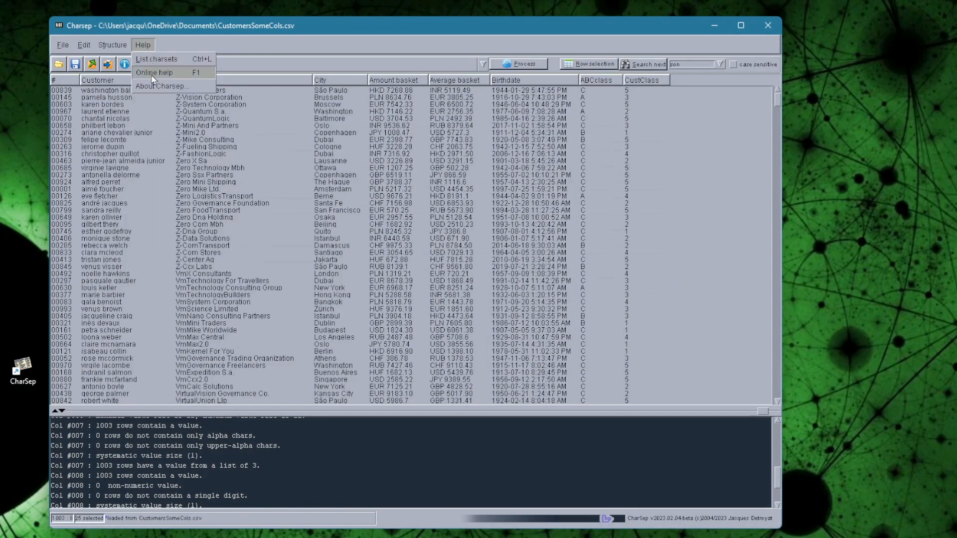
click(155, 87)
click(568, 480)
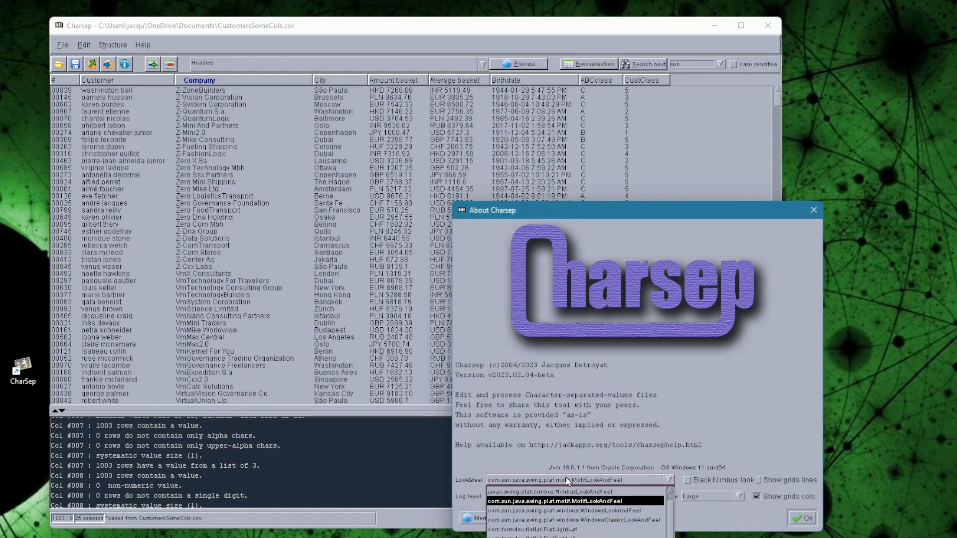
click(584, 503)
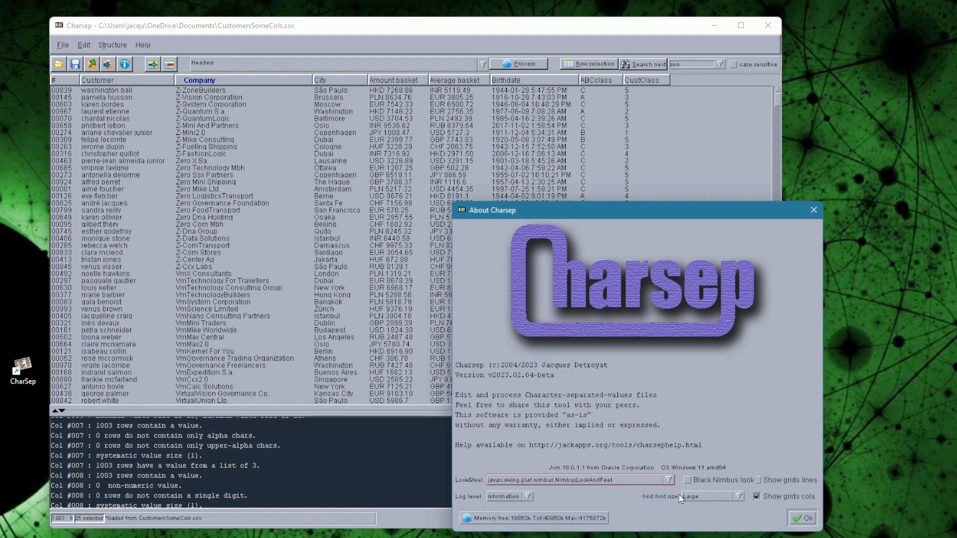
click(713, 482)
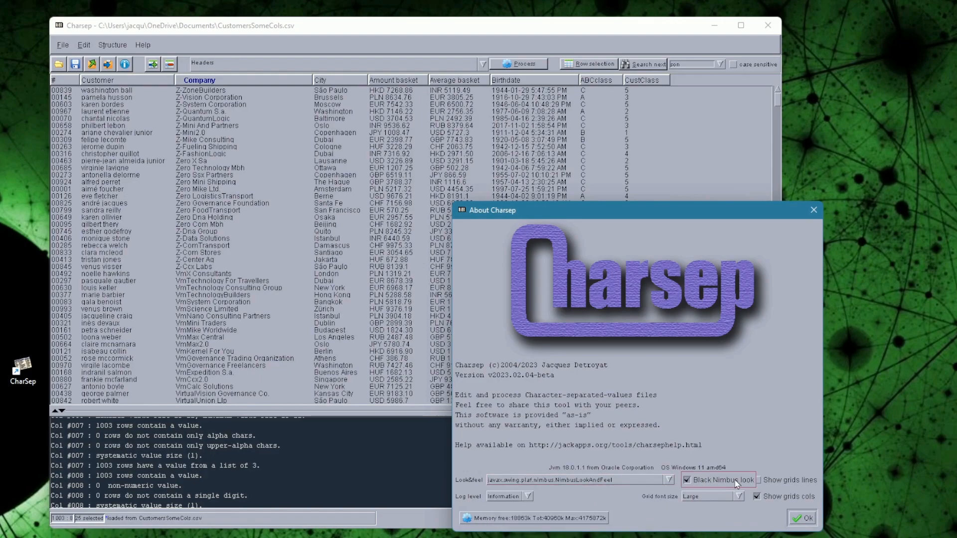
drag(658, 219, 503, 130)
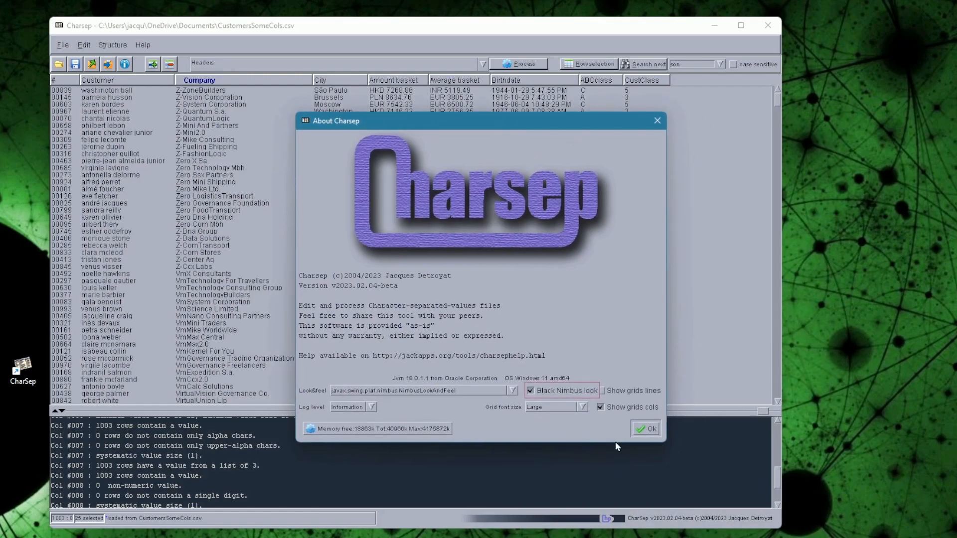
click(647, 429)
Step: Select the rows from Z-Data Solutions through VmKernel For You, and reduce the selection to the Zero Technology Mbh row
drag(249, 125, 310, 309)
drag(317, 344, 316, 231)
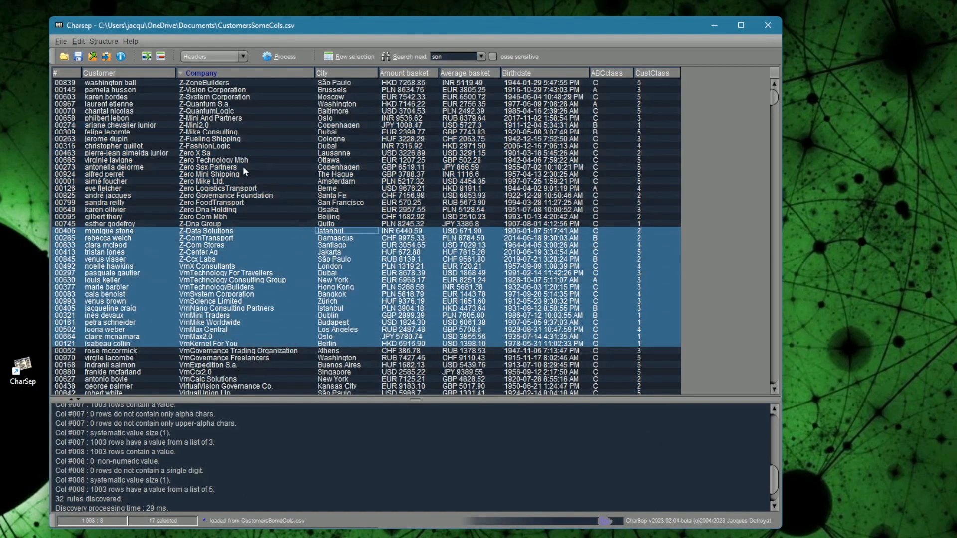
click(233, 160)
Step: Set the grid font size to Extra-extra-Large and turn on the display of grid lines
click(130, 42)
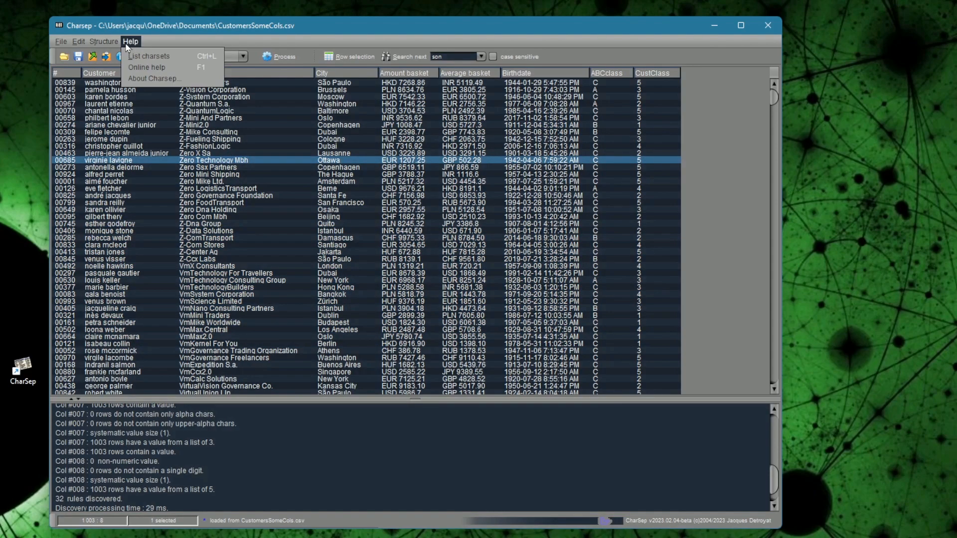
click(145, 81)
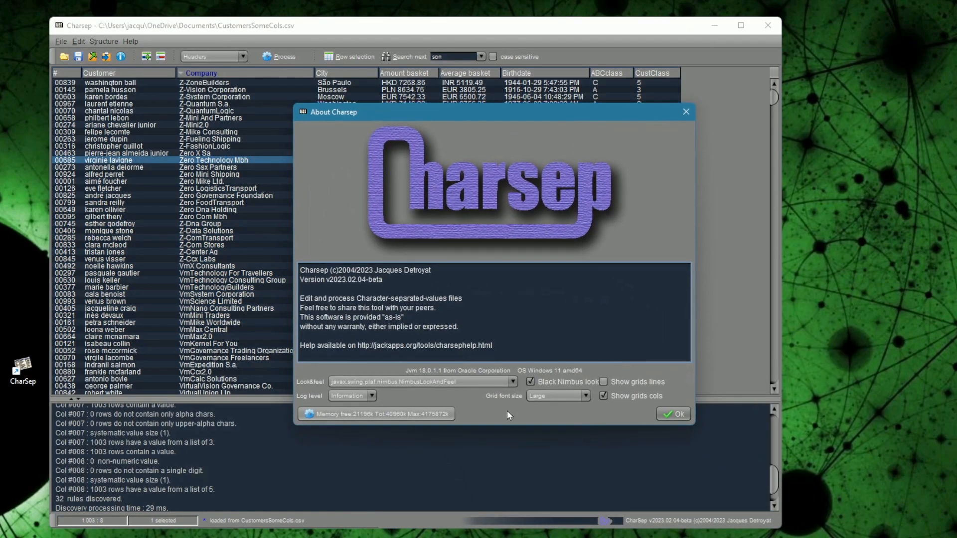
click(565, 396)
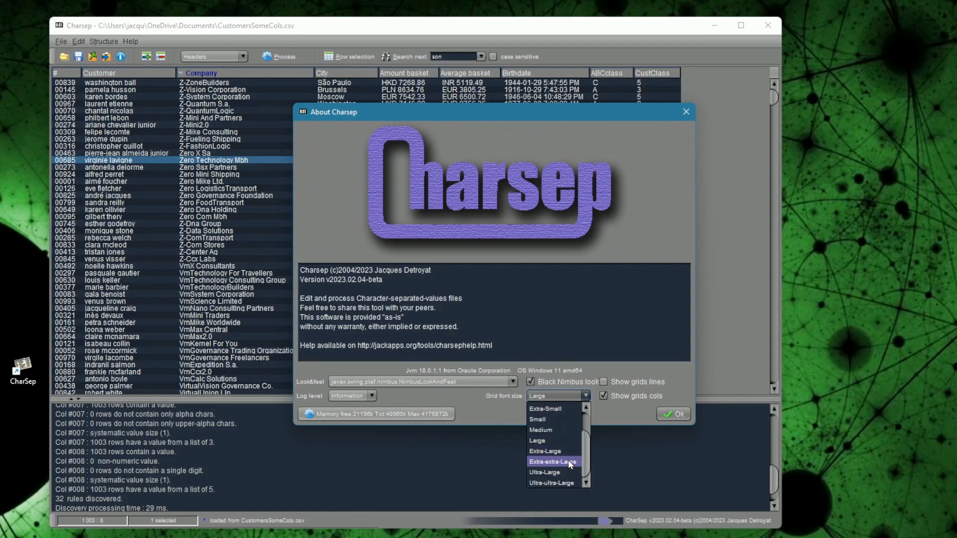
click(573, 461)
click(648, 382)
click(679, 415)
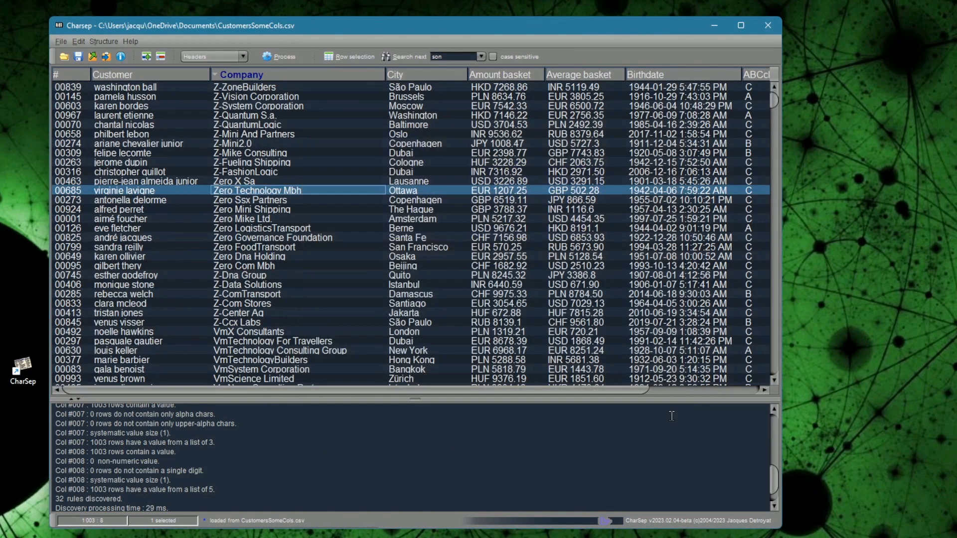
Step: Select a block of rows in the enlarged grid, and reduce the selection to the Zero Governance Foundation row
drag(445, 155, 458, 324)
click(388, 240)
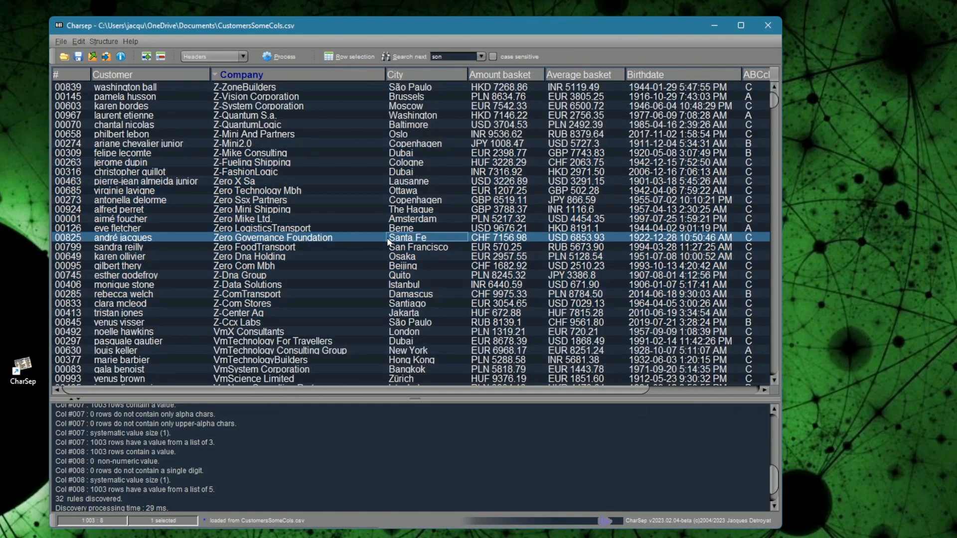
click(127, 42)
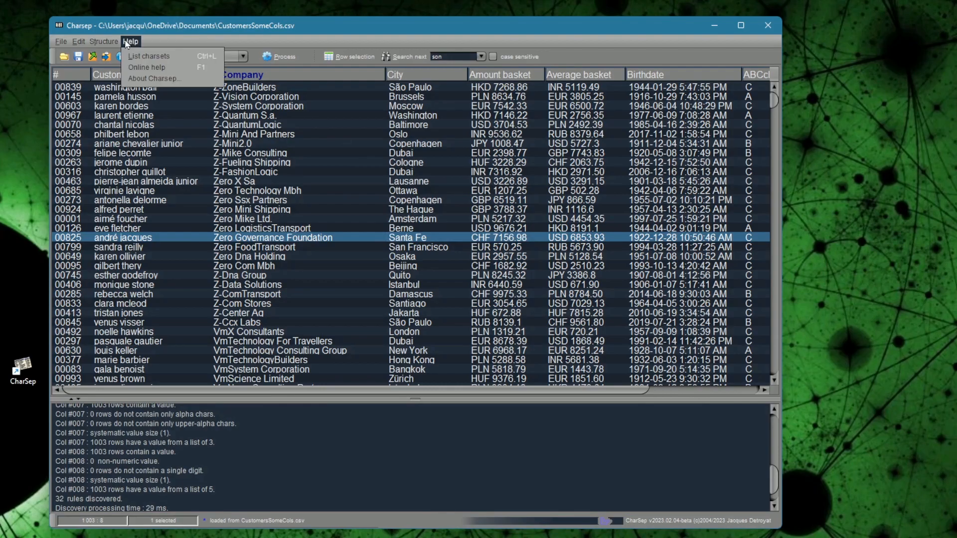
click(157, 9)
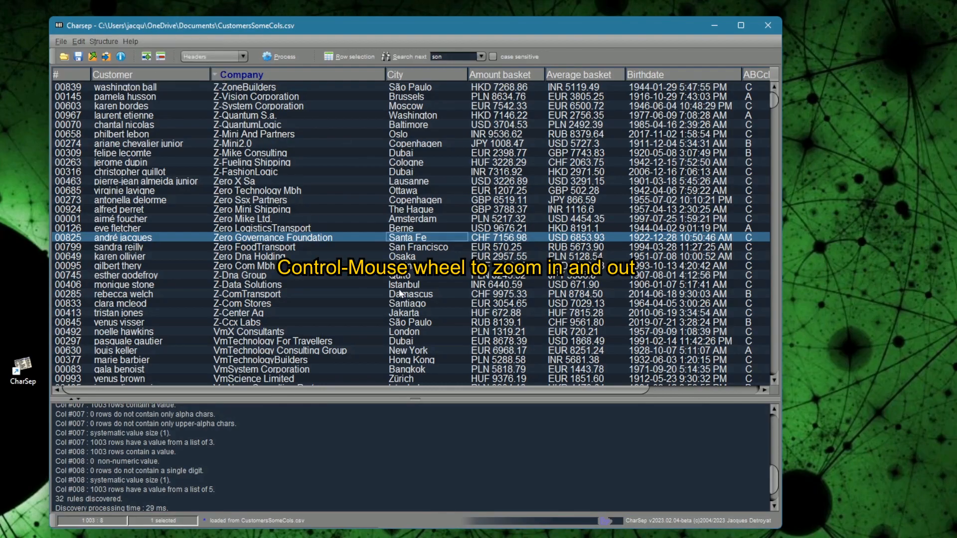
Step: Zoom the customer grid out to its smallest text, back in to enlarged rows, and out again
scroll(425, 231, down, 4)
scroll(425, 231, down, 5)
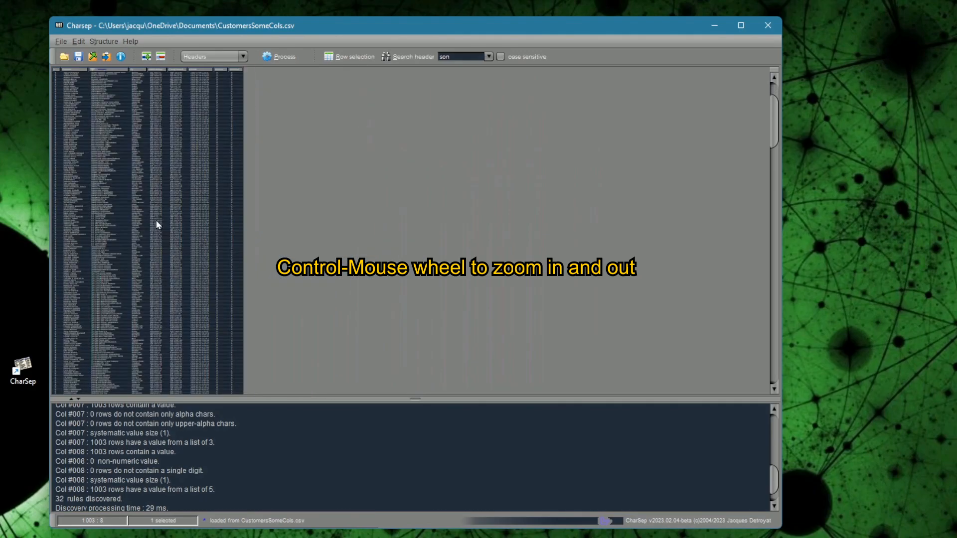
scroll(157, 224, up, 7)
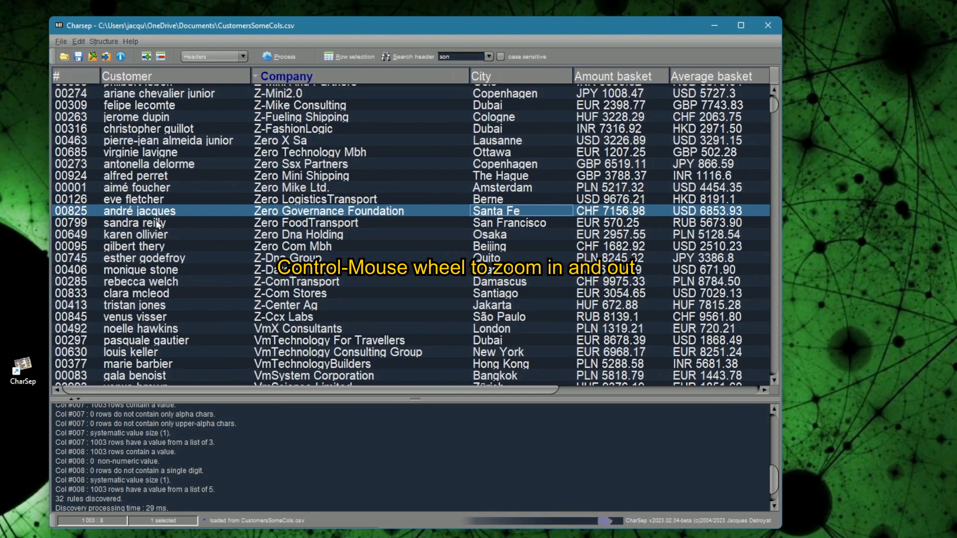
scroll(157, 224, down, 4)
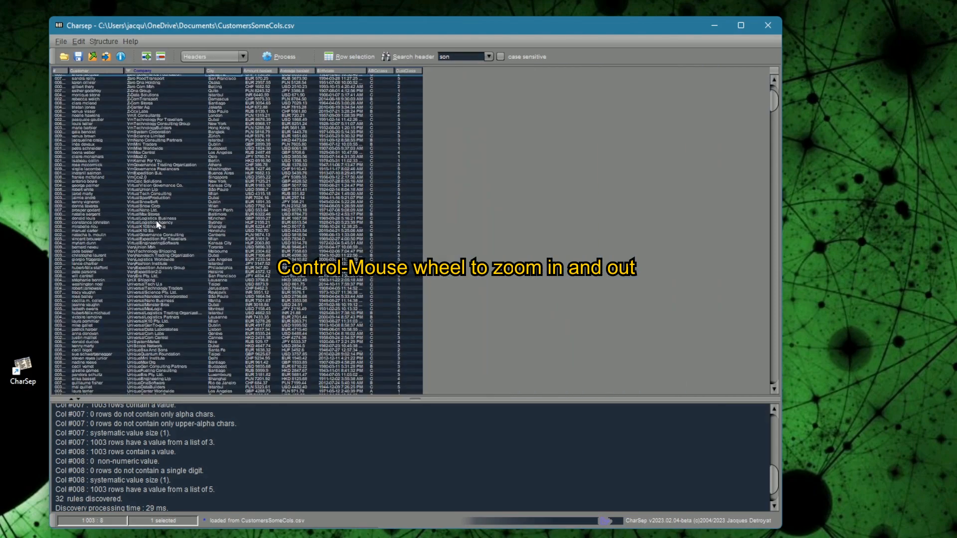
Step: Open the program's About information, refresh the memory usage from there, and close the dialog
click(131, 41)
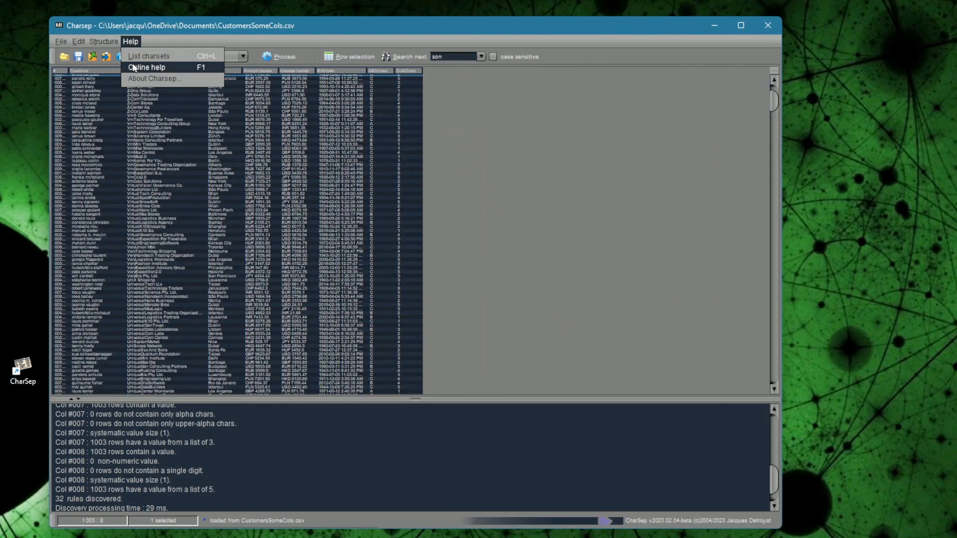
click(139, 79)
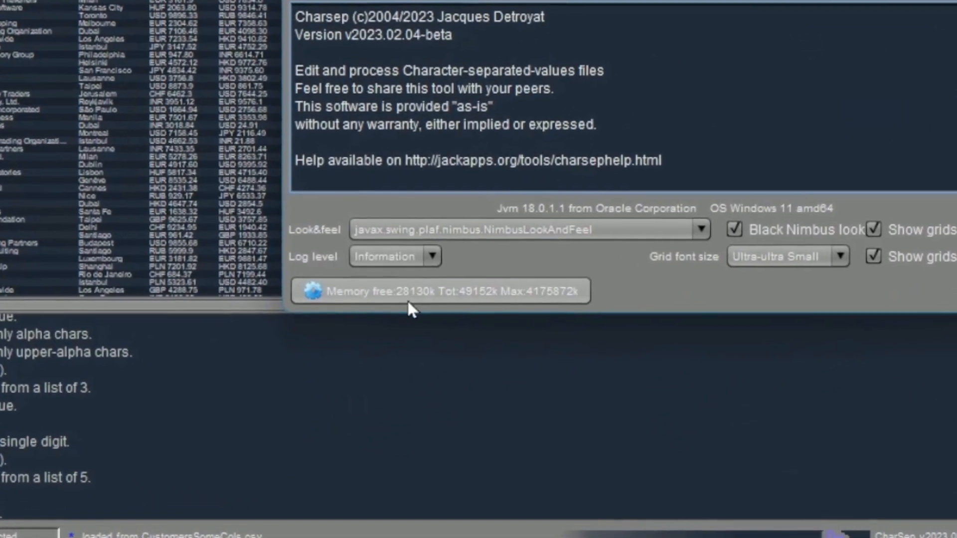
click(509, 271)
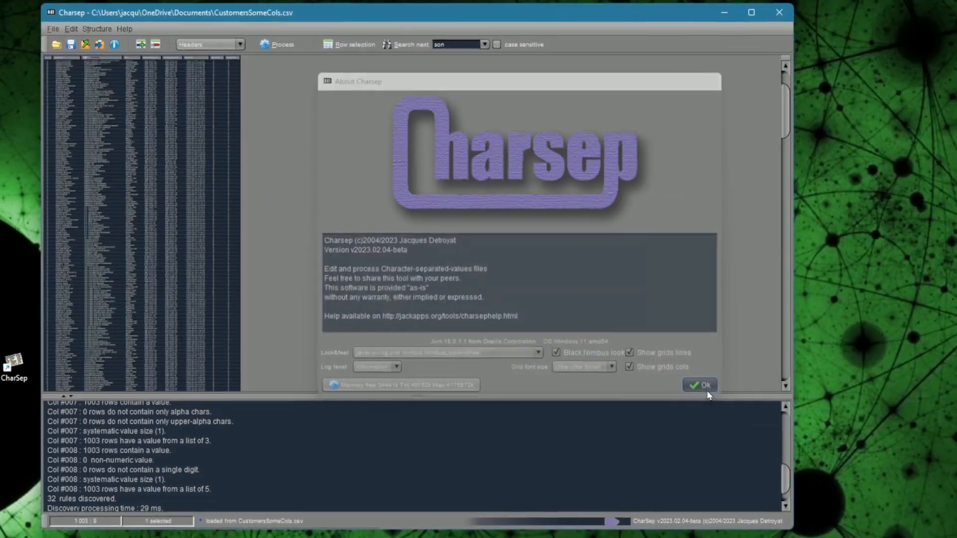
click(707, 392)
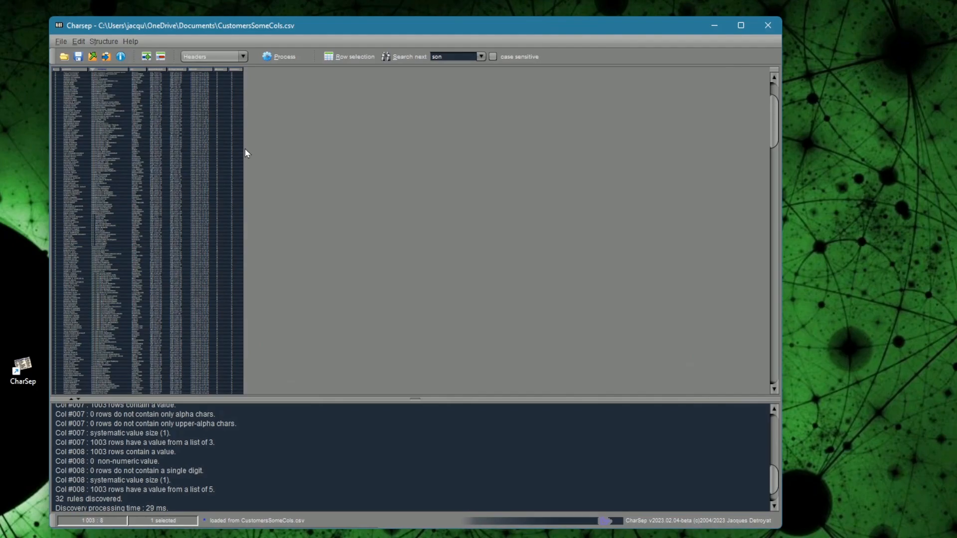
Step: Zoom the grid back in to a readable size with all columns in view, and quit the application
scroll(169, 192, up, 8)
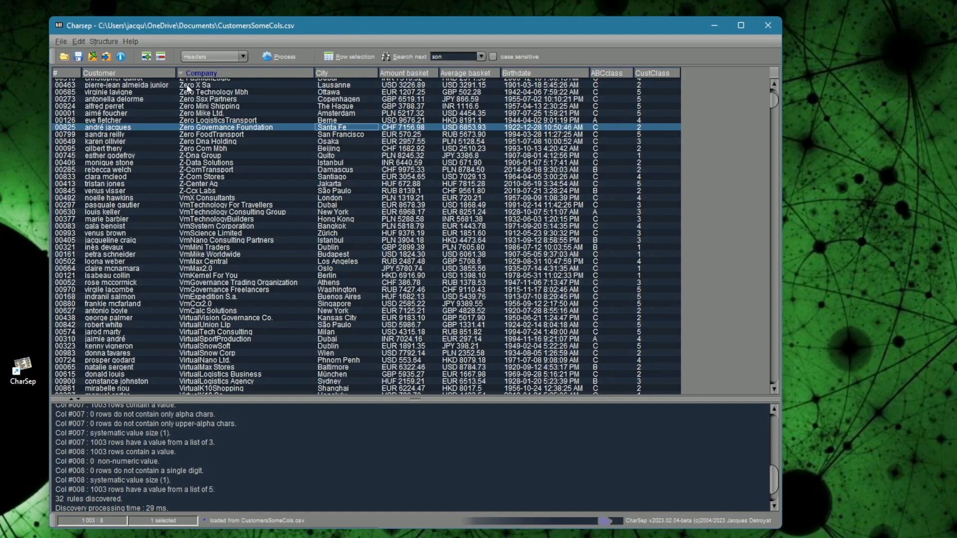
click(770, 27)
click(439, 301)
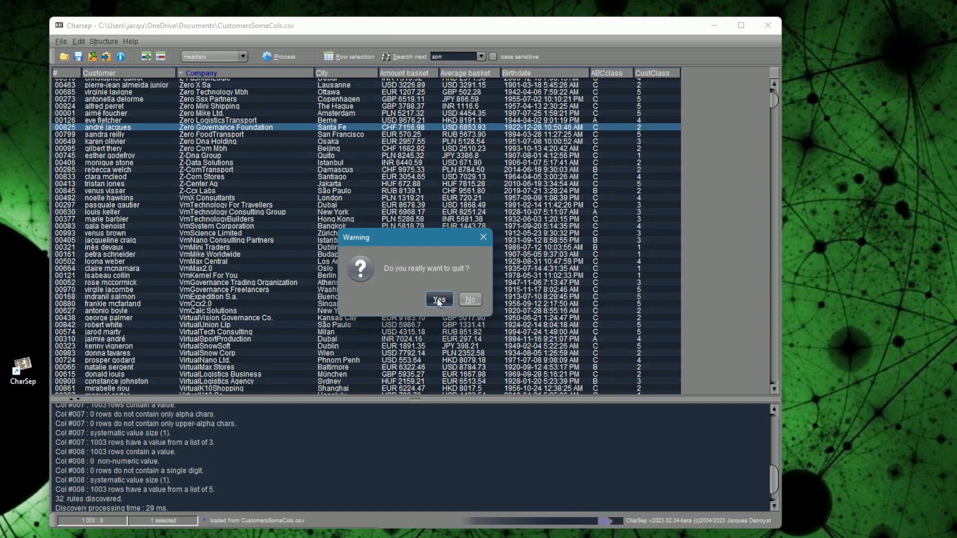